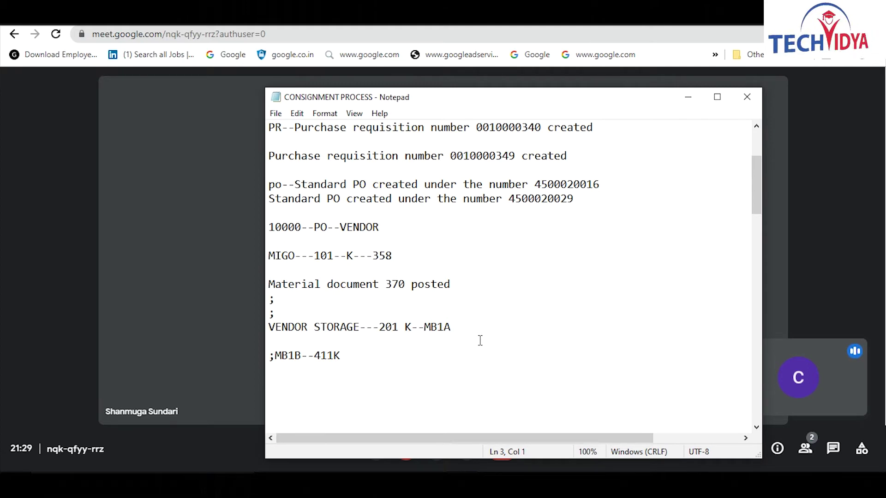
Review the consignment process notes, from the purchase requisition and PO lines through MRKO and back to the start
scroll(480, 340, up, 1)
key(Down)
key(Down)
key(Down)
key(Down)
key(Down)
key(Down)
key(Down)
key(Down)
key(Down)
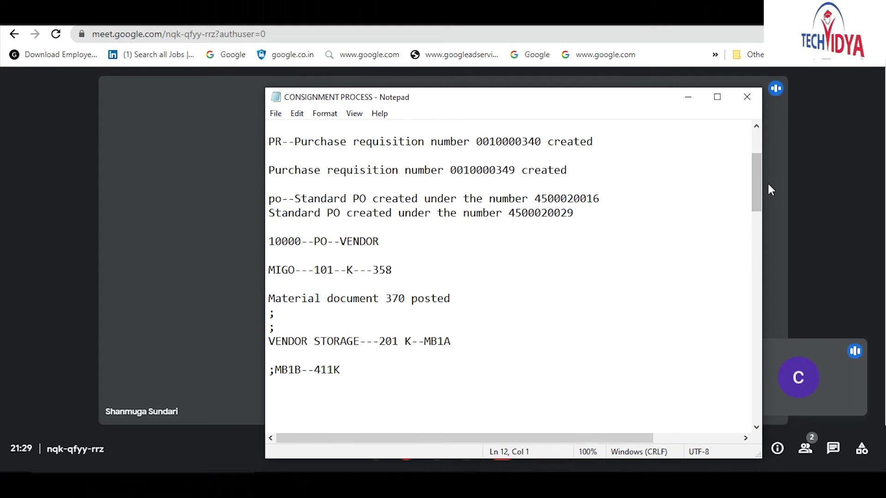
drag(757, 180, 764, 234)
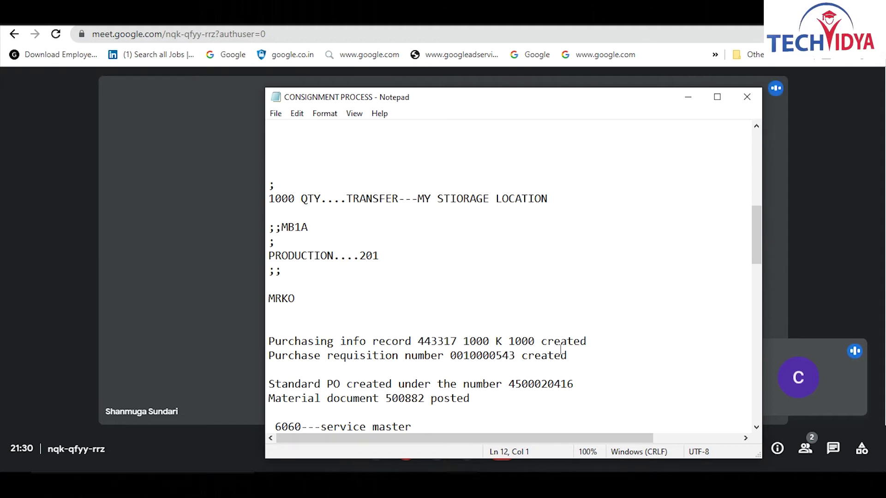
drag(756, 250, 760, 162)
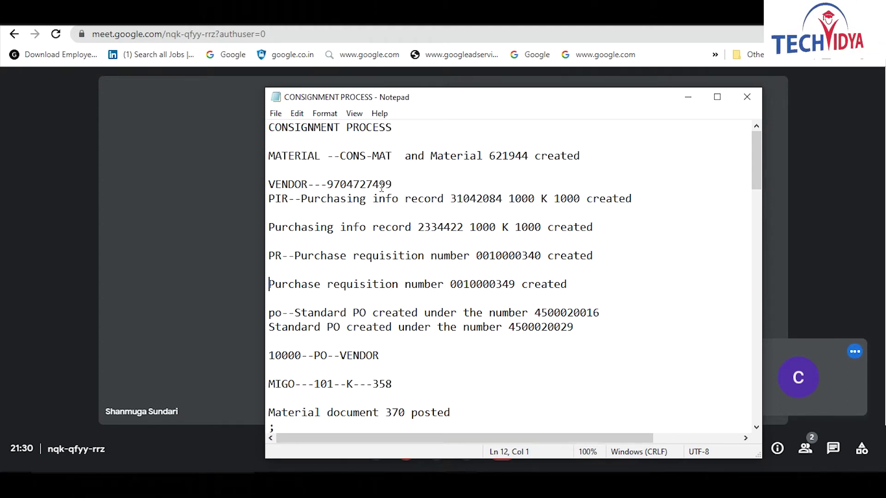
Switch to the Google Meet call and present the entire screen to the participants
click(181, 208)
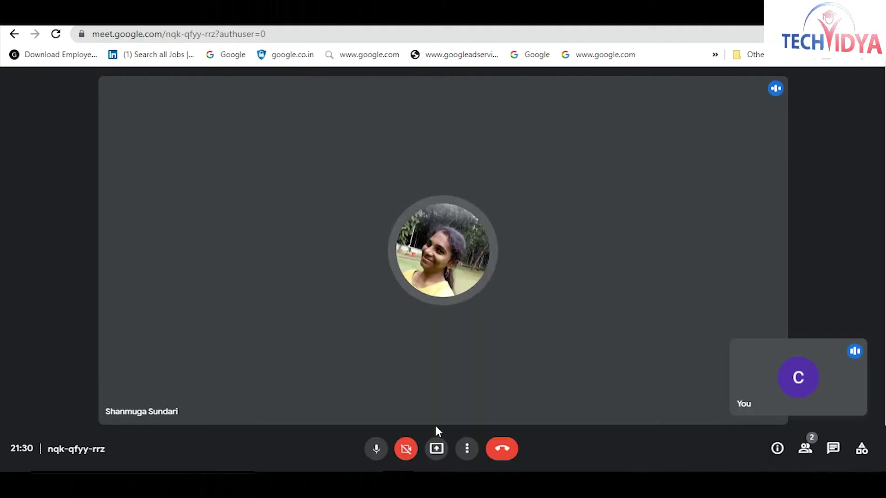
click(437, 452)
click(498, 367)
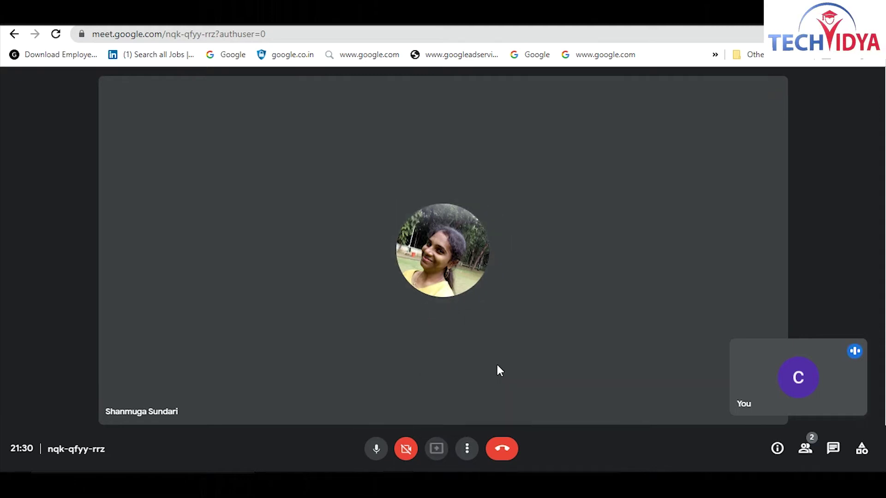
click(424, 173)
click(556, 301)
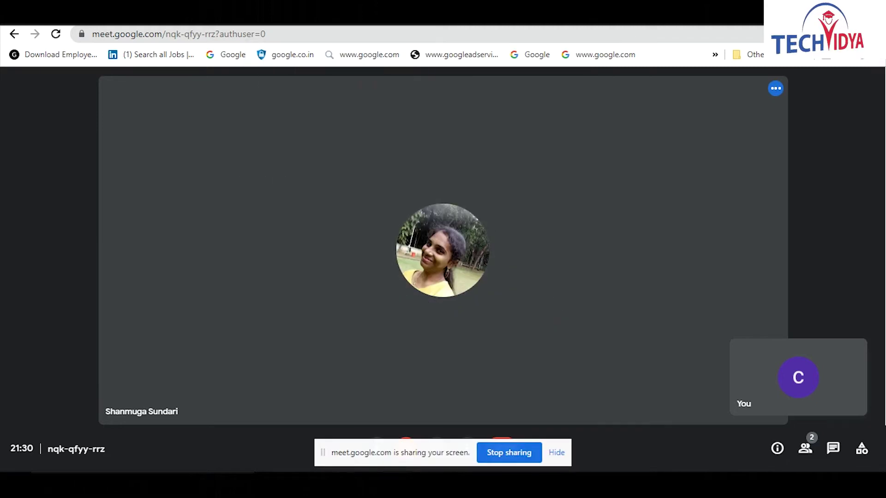
Switch to the open SAP session and go from the entry sheet to transaction ME11
mouse_move(398, 489)
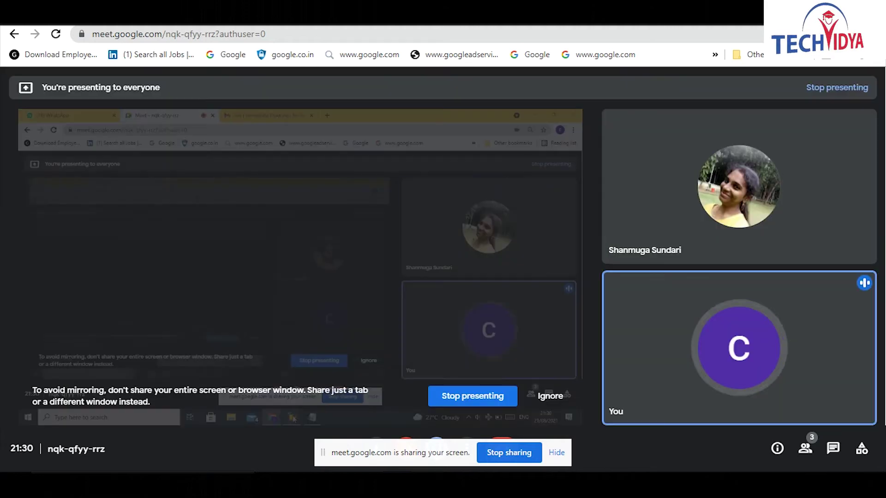
mouse_move(445, 488)
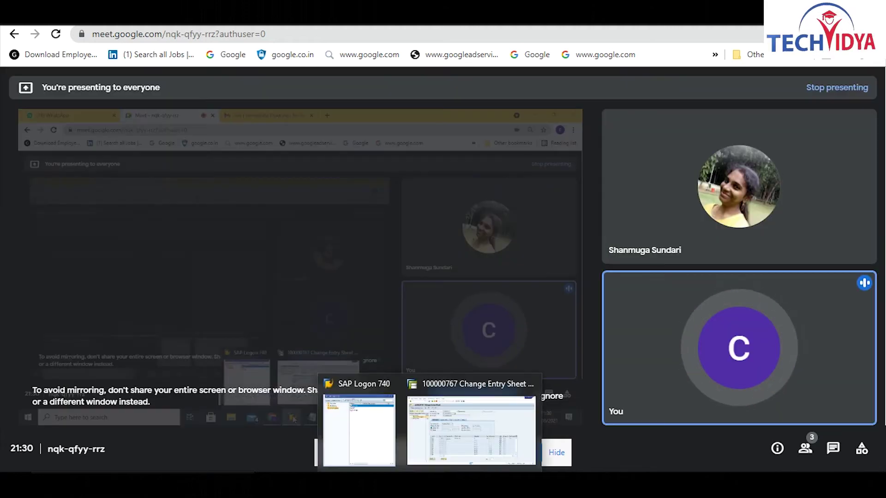
click(459, 411)
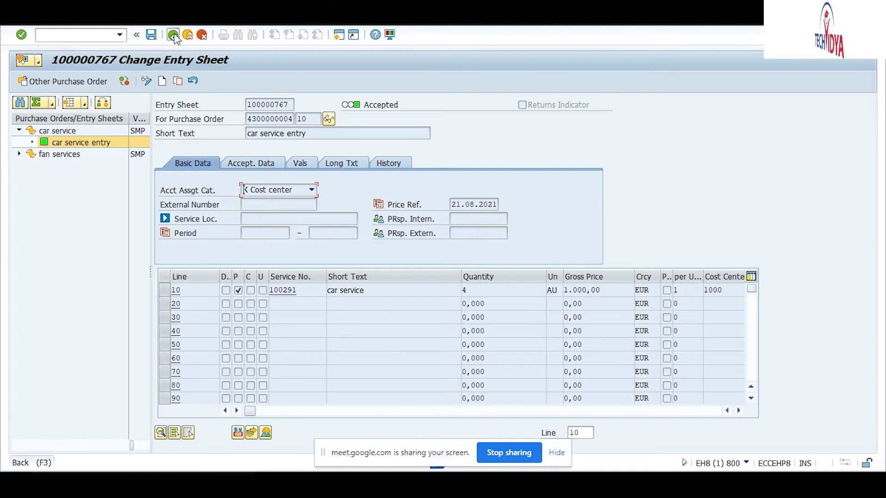
click(174, 36)
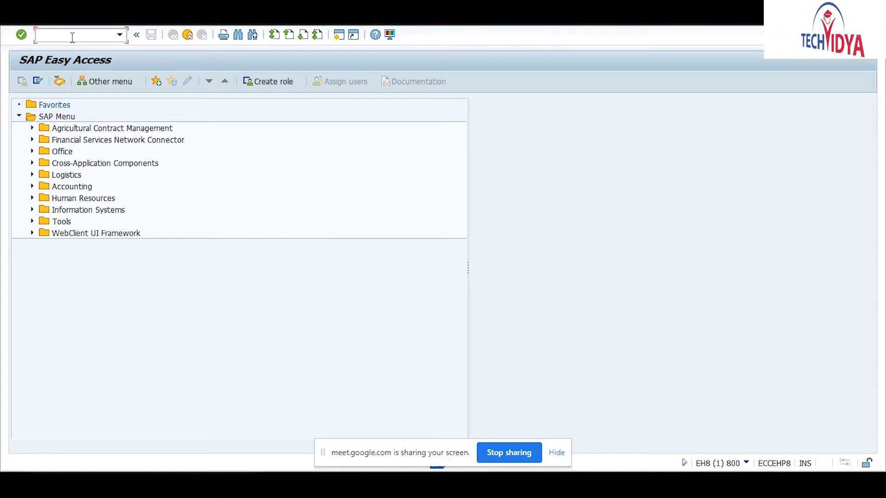
text(me11)
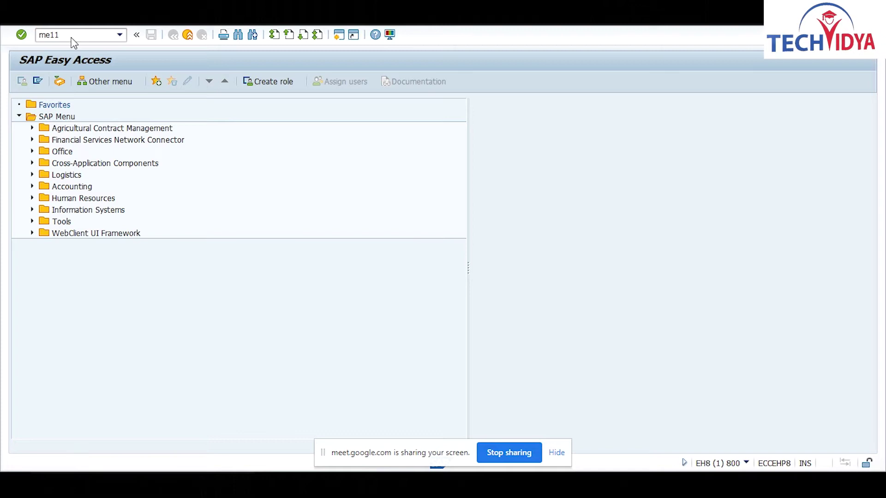
key(Return)
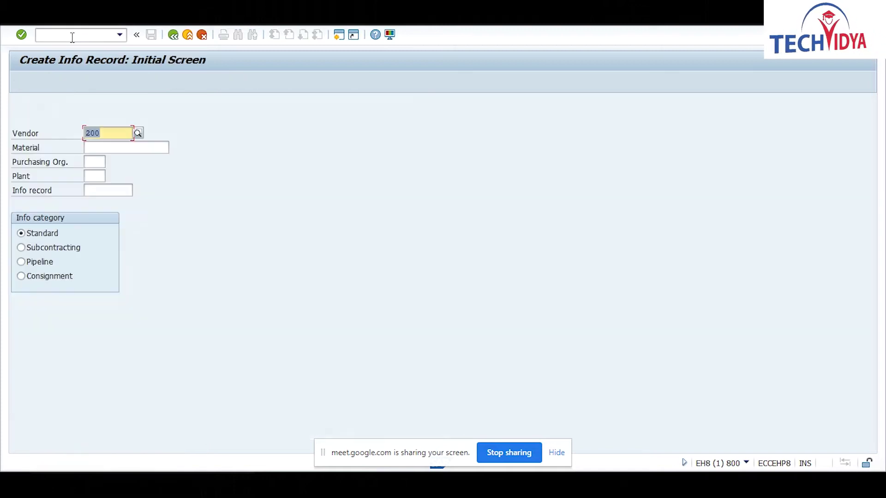
Enter material raw2, purchasing organization 1000 and plant 1000 for the new info record
click(89, 146)
text(r)
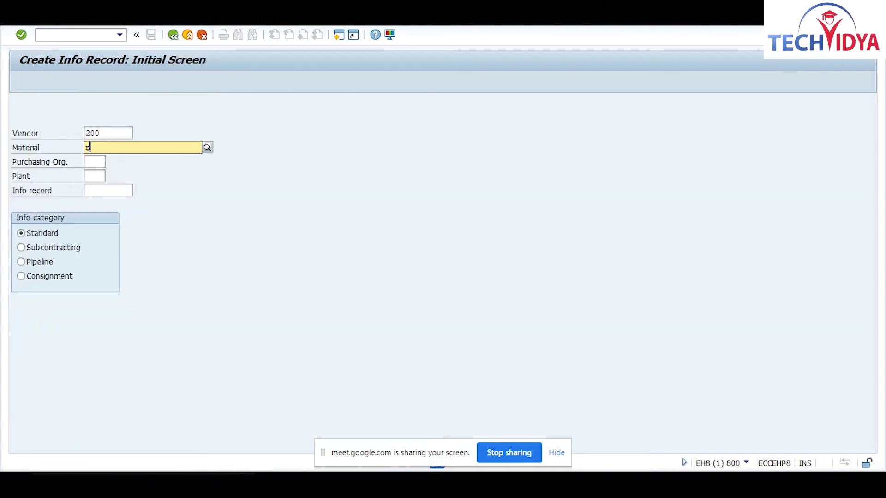
text(aw2)
key(Tab)
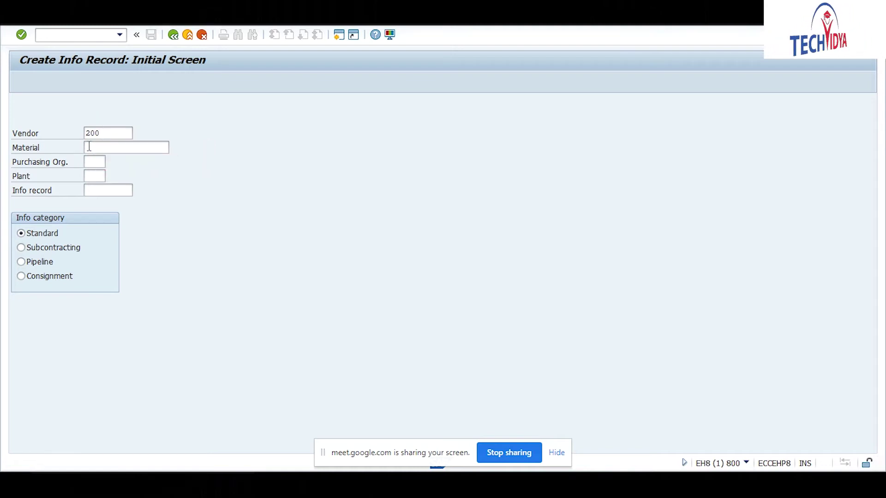
text(1000)
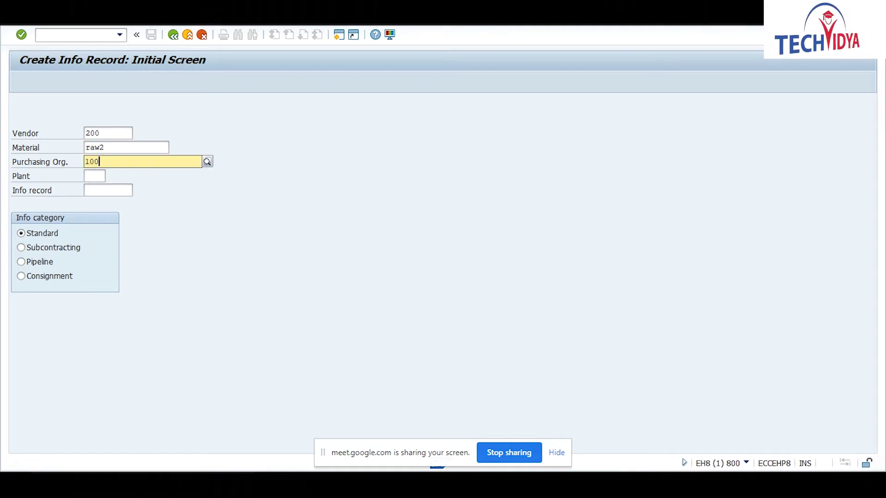
key(Down)
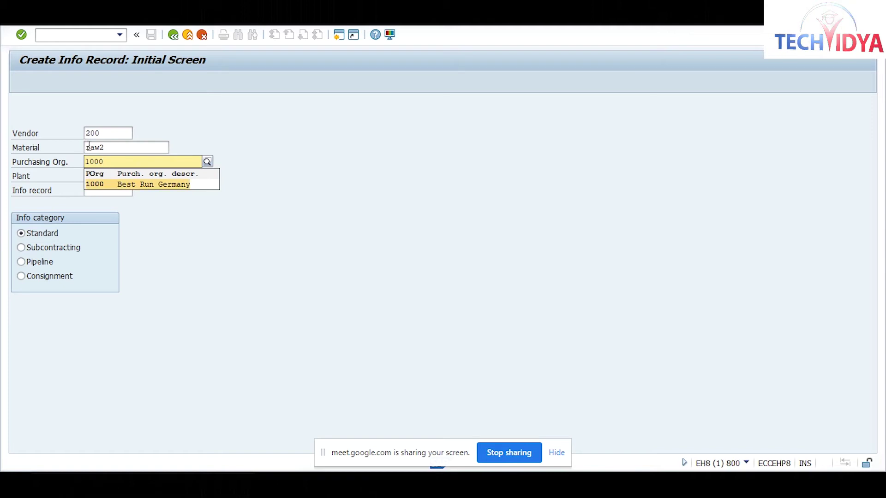
key(Return)
key(Tab)
text(1000)
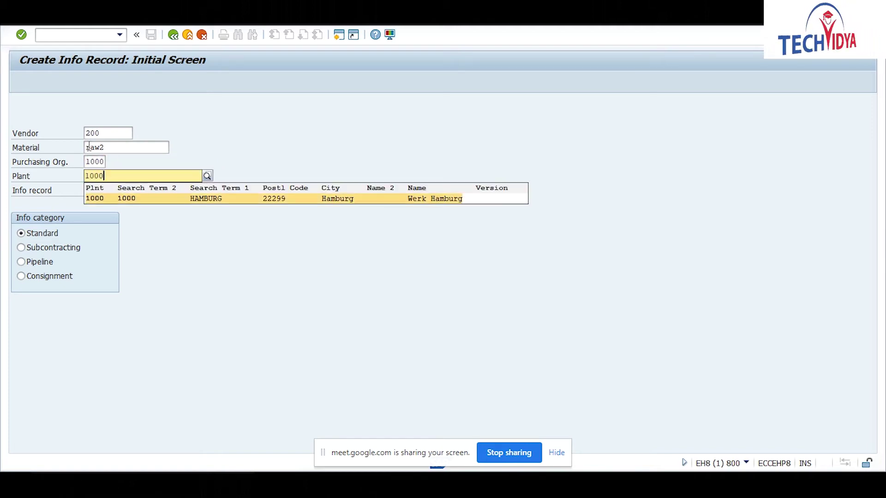
key(Return)
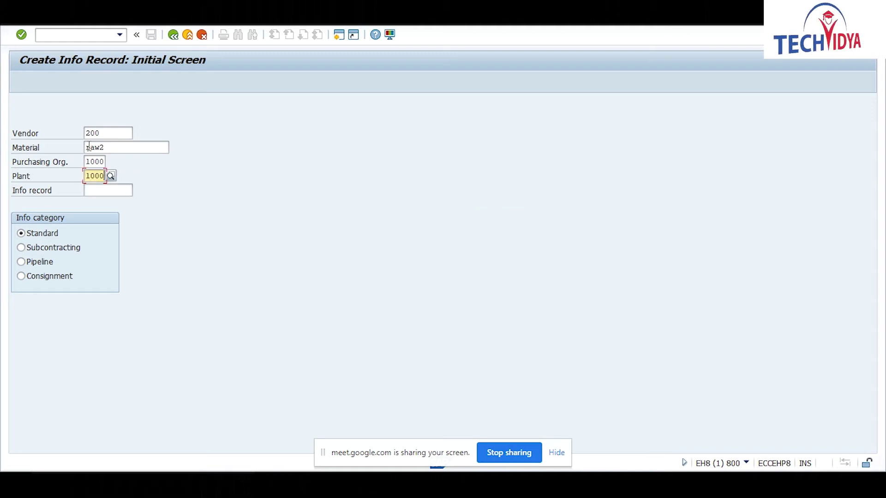
Set the info category to Consignment and try to create the info record without entering a record number
click(110, 190)
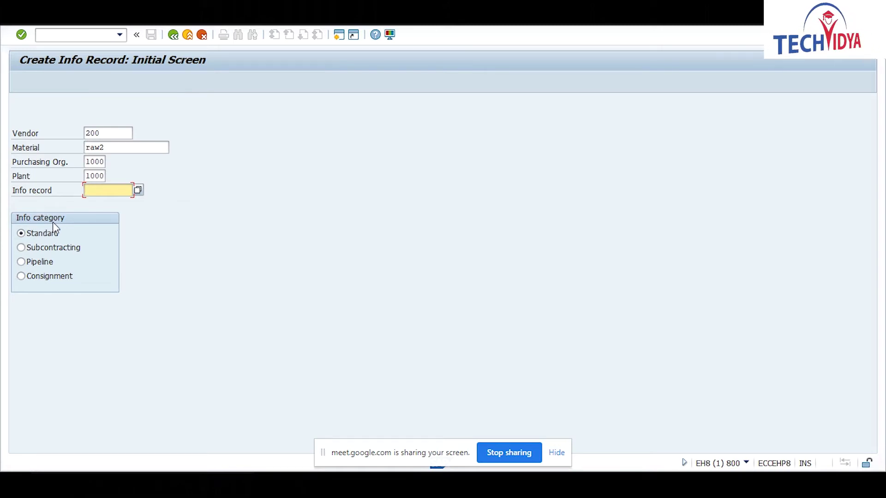
click(20, 277)
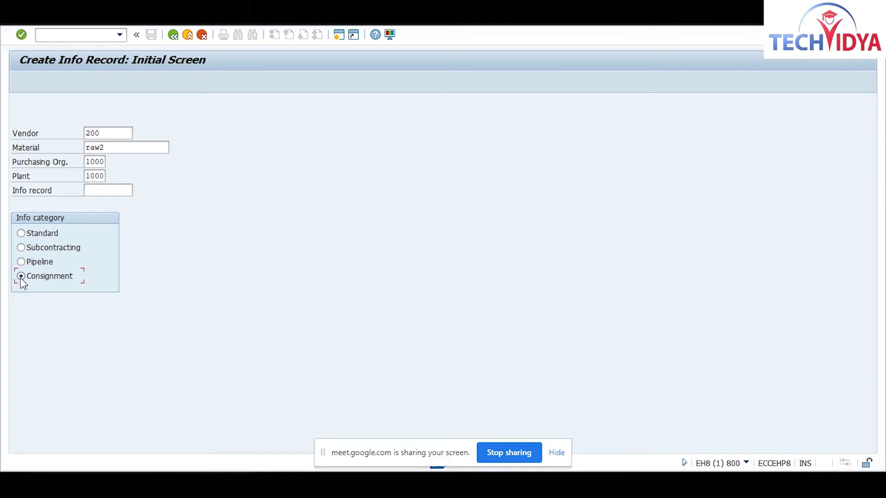
key(Return)
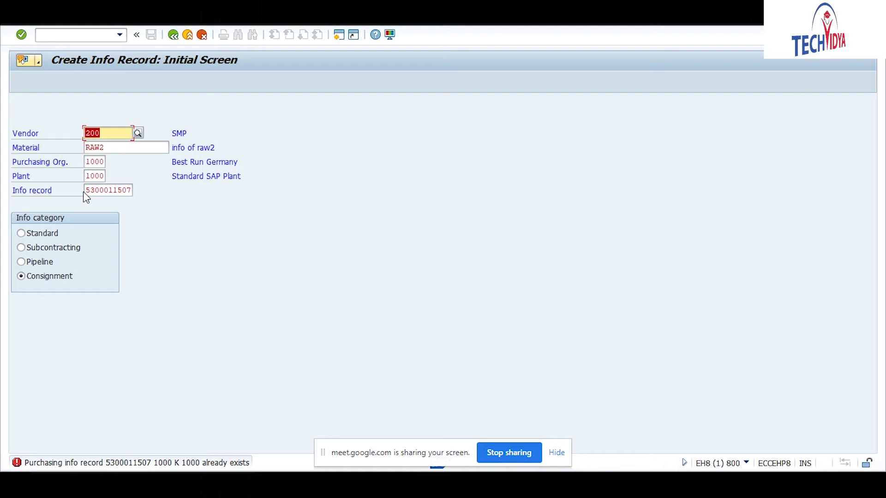
drag(87, 191, 139, 190)
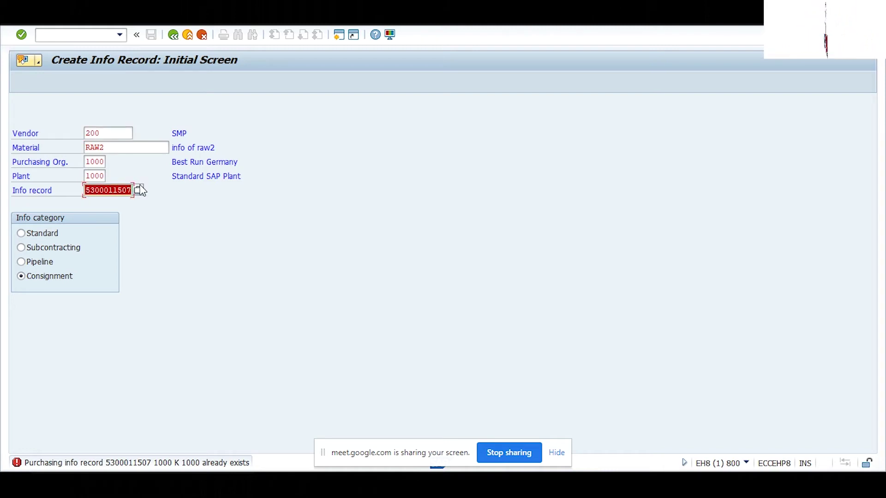
click(139, 189)
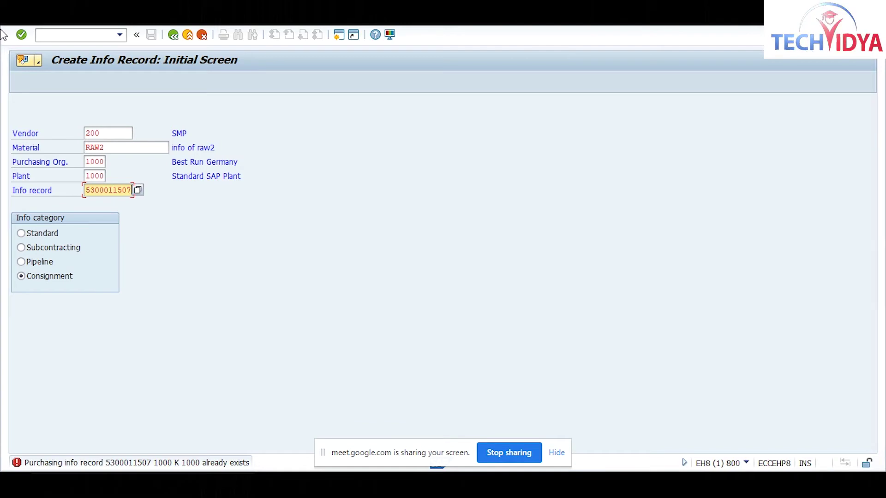
Start transaction ME12 for the RAW2 consignment info record and continue to its Purch. Organization Data 1
click(63, 37)
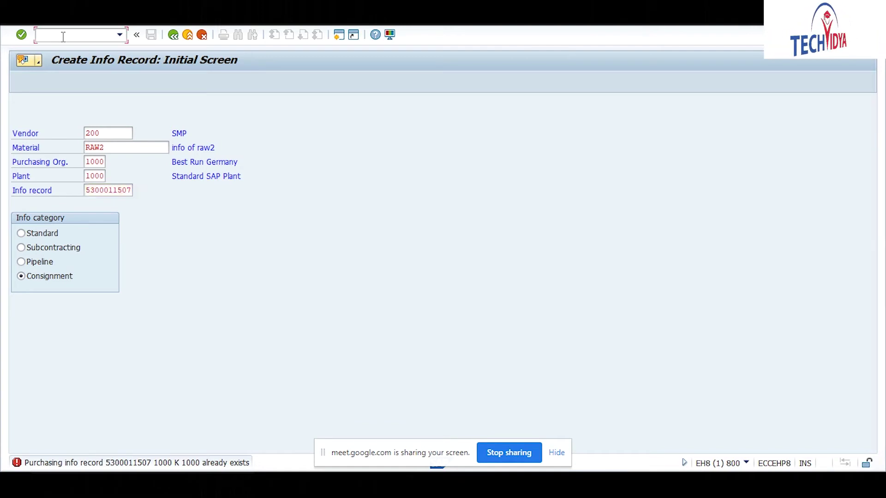
text(/nm)
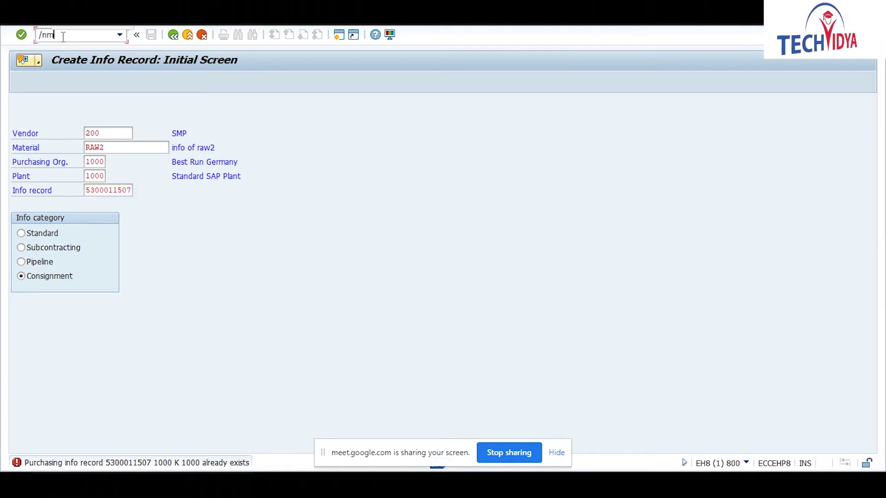
text(e12)
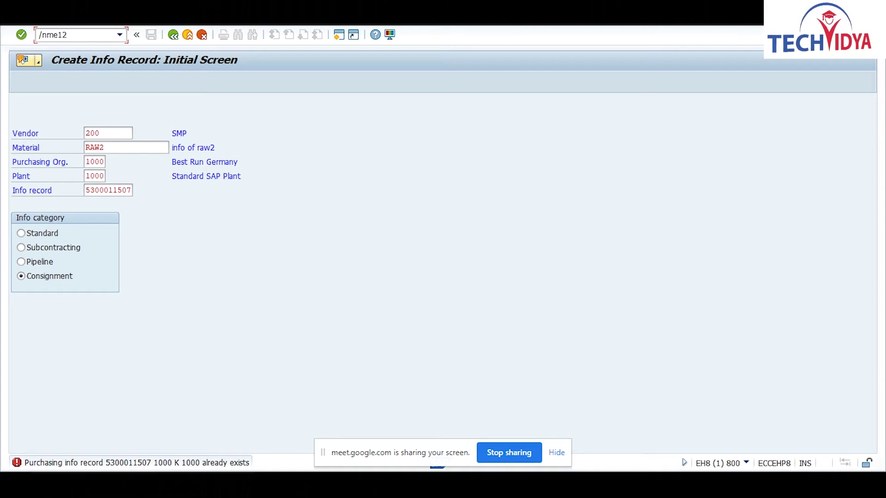
key(Return)
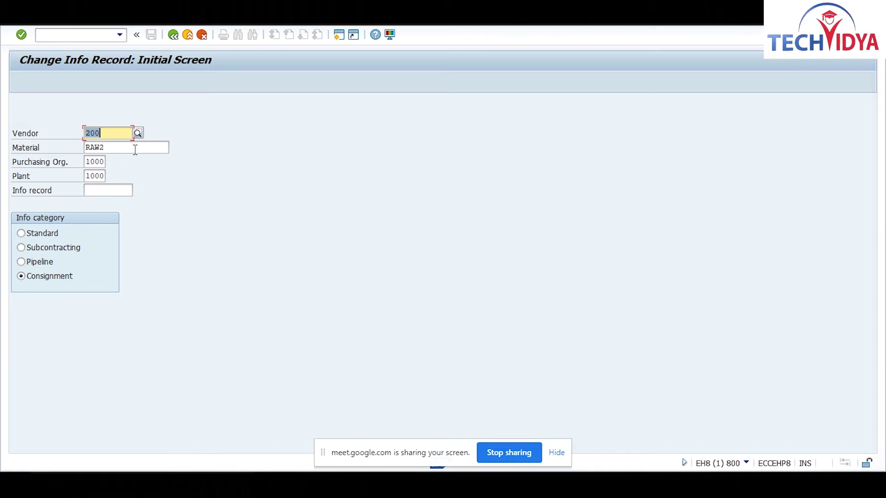
key(Return)
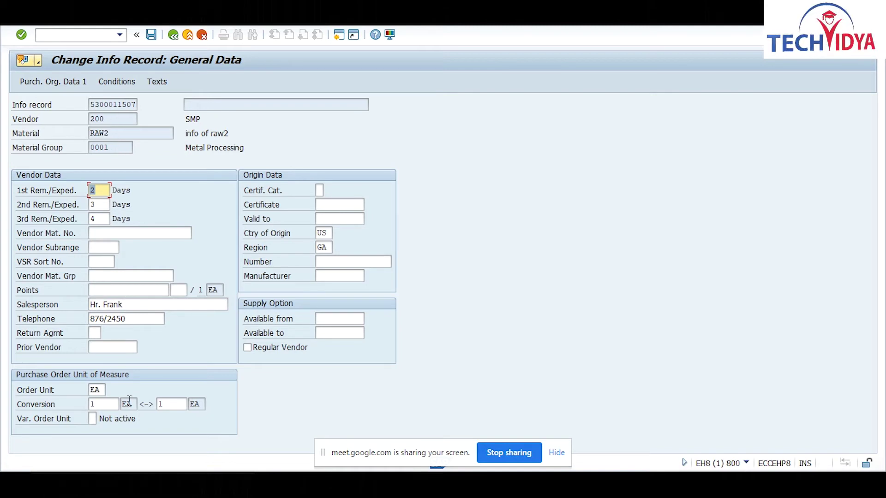
key(Return)
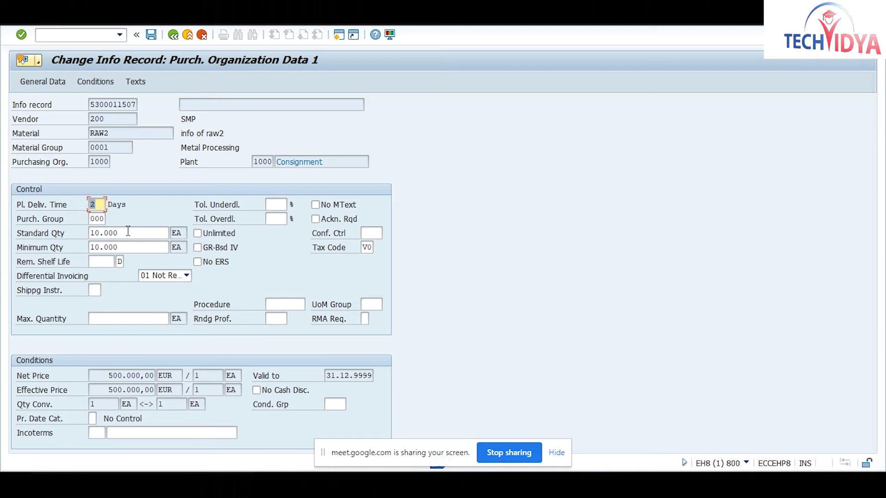
Look through the available tax codes down to the domestic input tax entries, leaving the selection unchanged
click(368, 249)
click(378, 248)
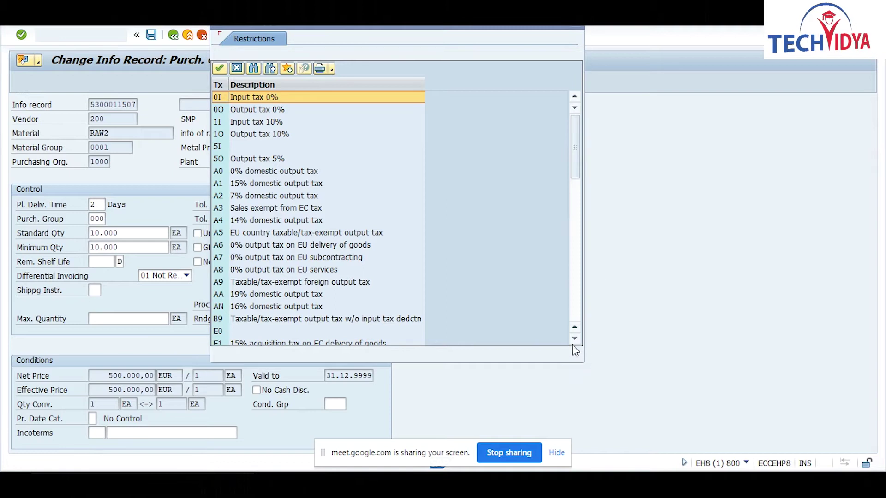
scroll(574, 345, down, 5)
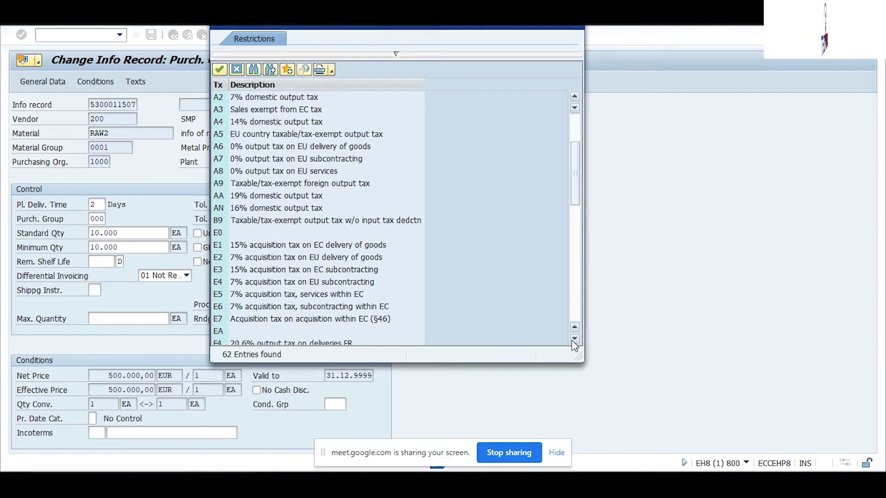
scroll(574, 346, down, 3)
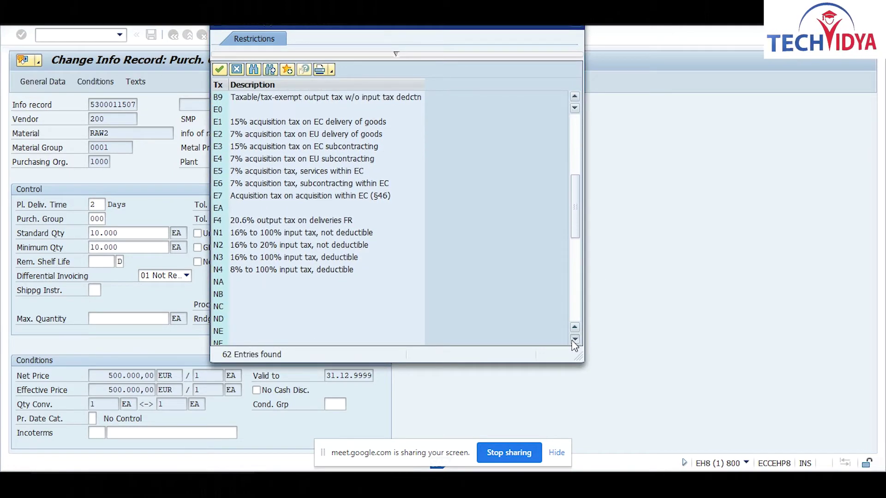
scroll(575, 346, down, 2)
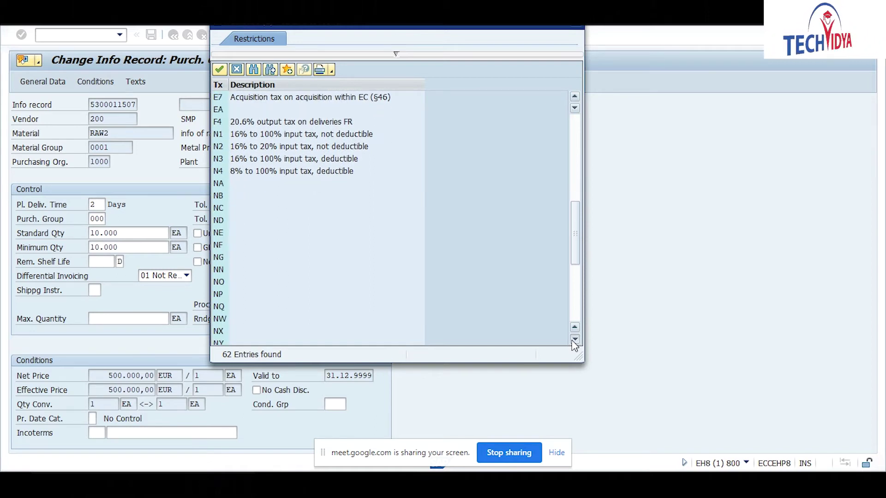
scroll(574, 346, down, 3)
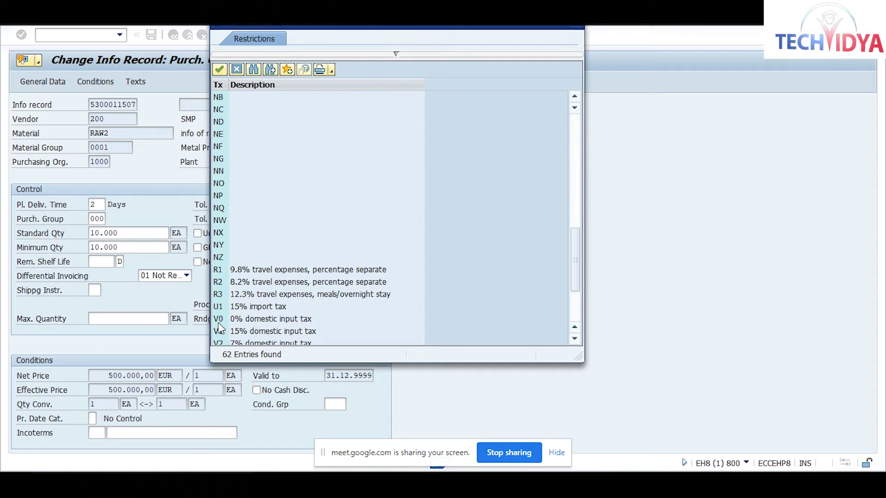
click(577, 27)
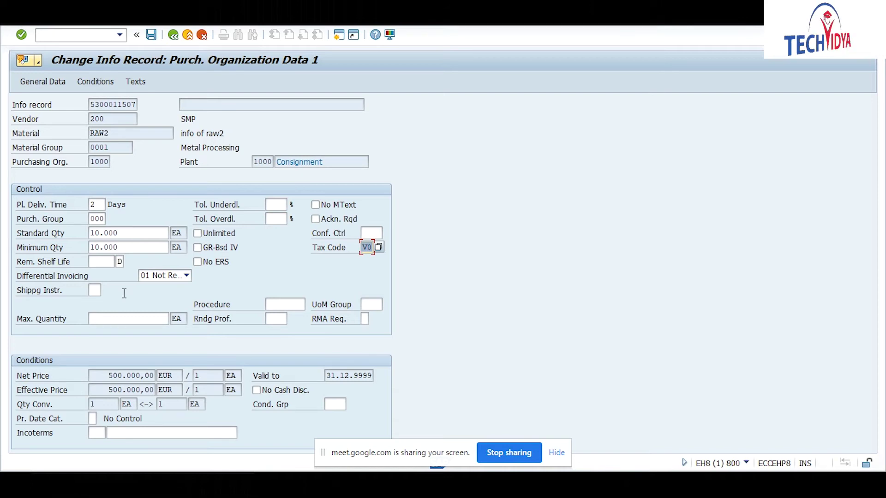
Save the consignment info record and copy its number from the detailed save message
drag(105, 376, 164, 376)
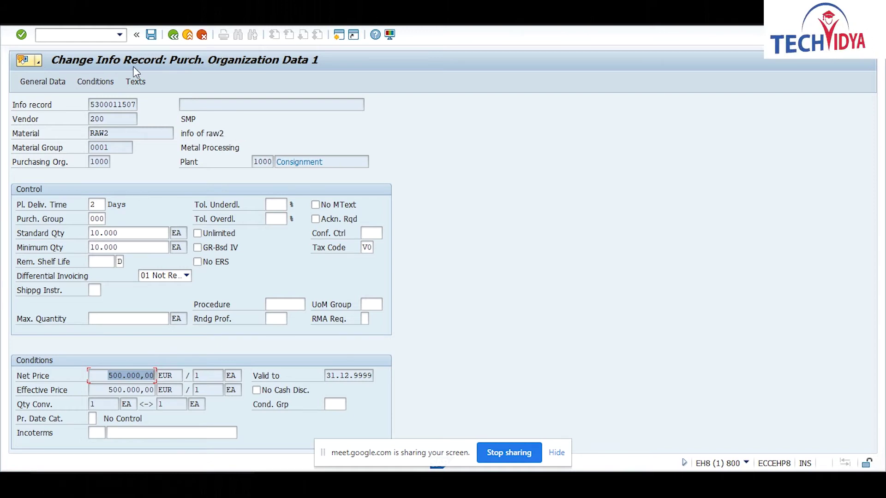
click(151, 35)
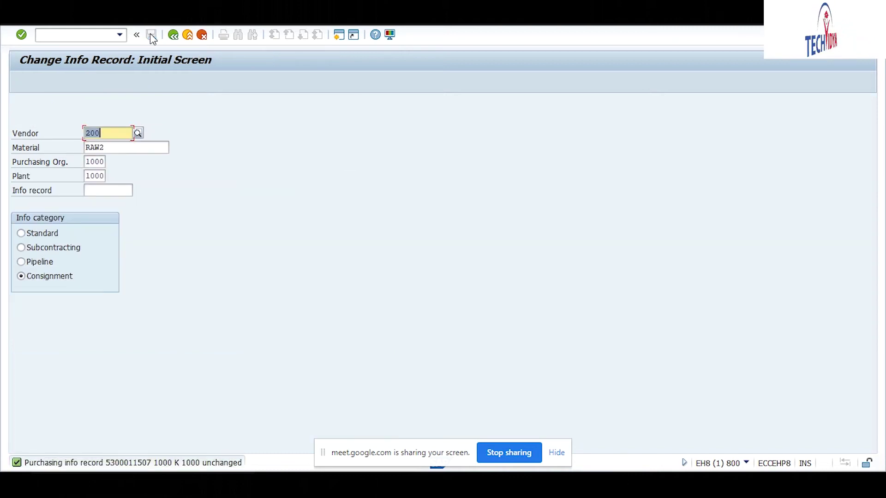
double_click(139, 464)
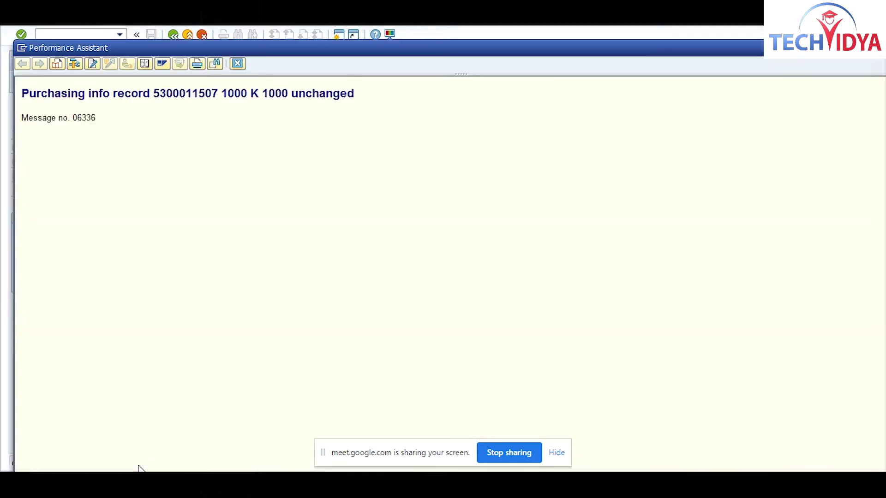
drag(154, 93, 217, 94)
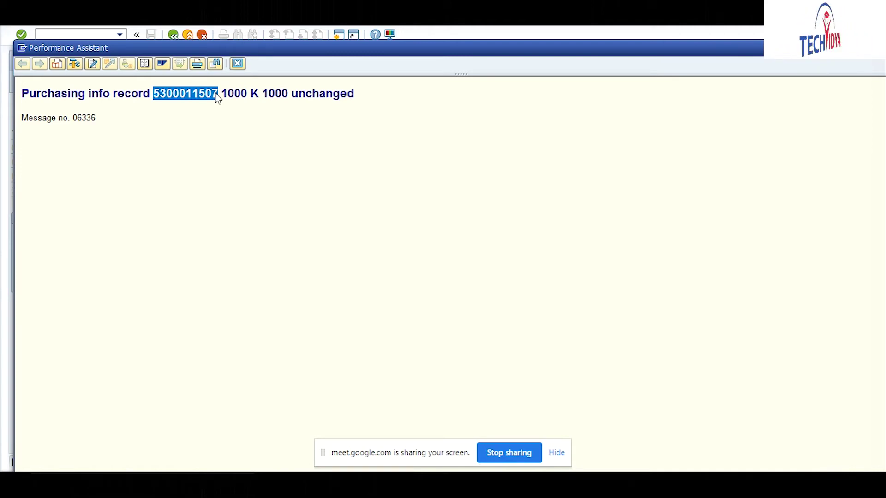
click(238, 63)
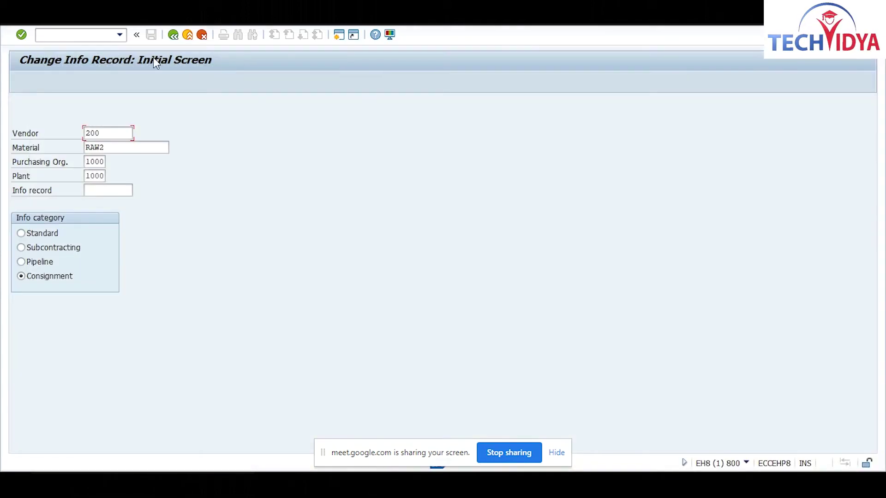
Start transaction ME51N to create a purchase requisition
click(98, 35)
text(/)
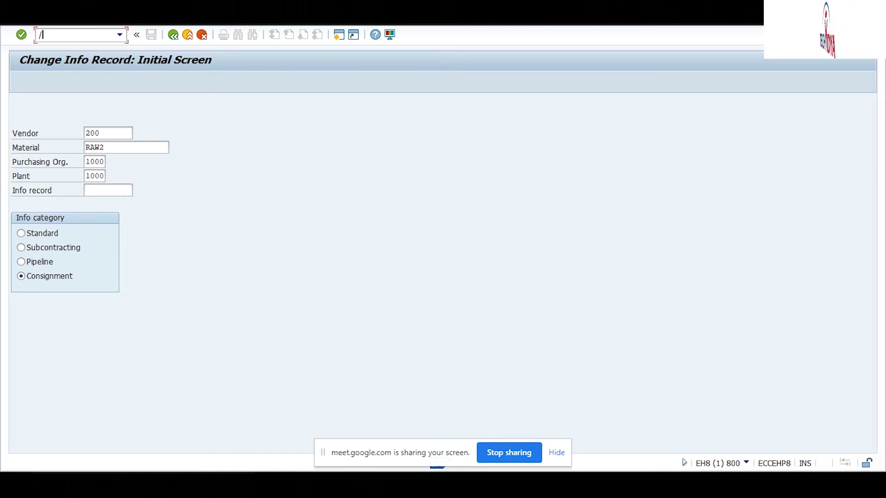
text(nme51n)
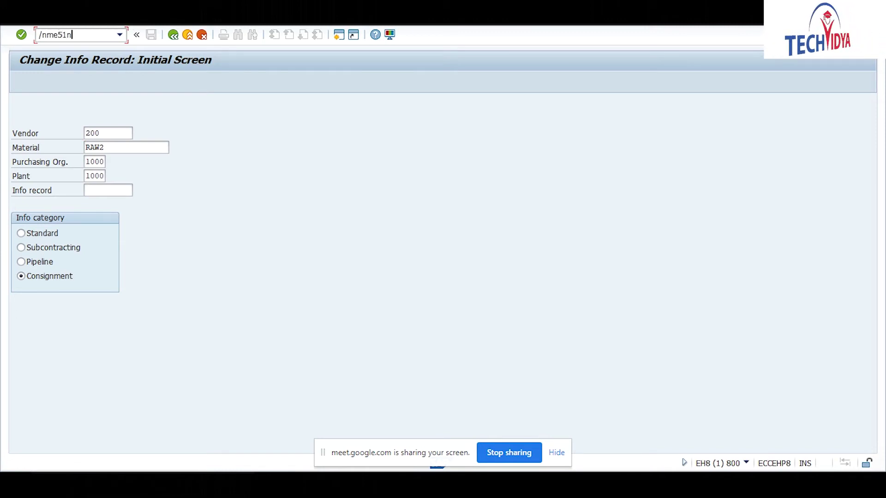
key(Return)
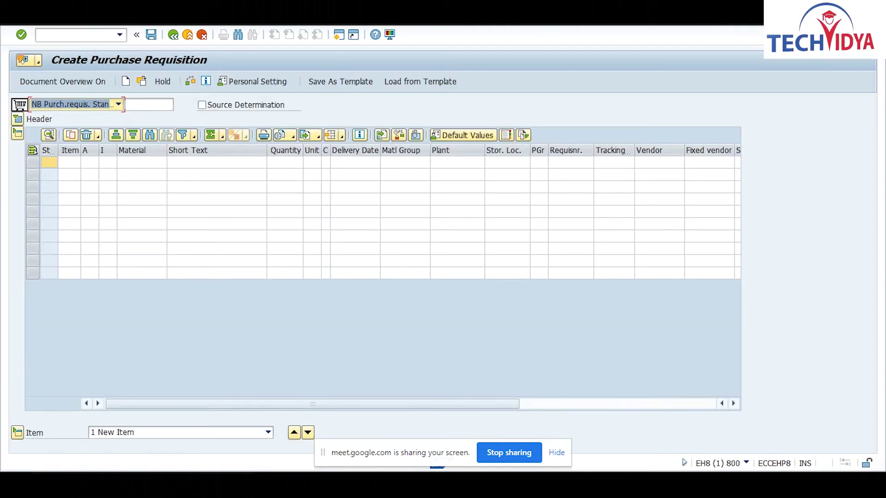
Paste the copied info record number into the Info record column of the first requisition item
click(732, 404)
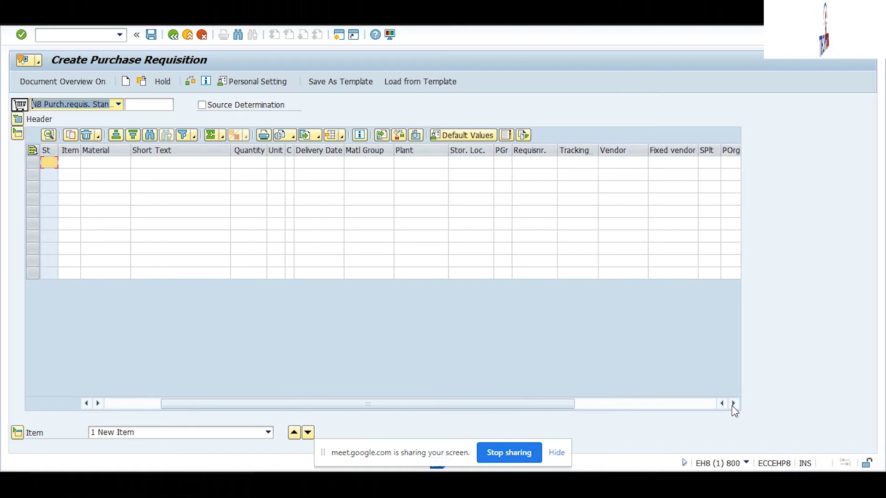
click(733, 404)
click(733, 404)
click(733, 404)
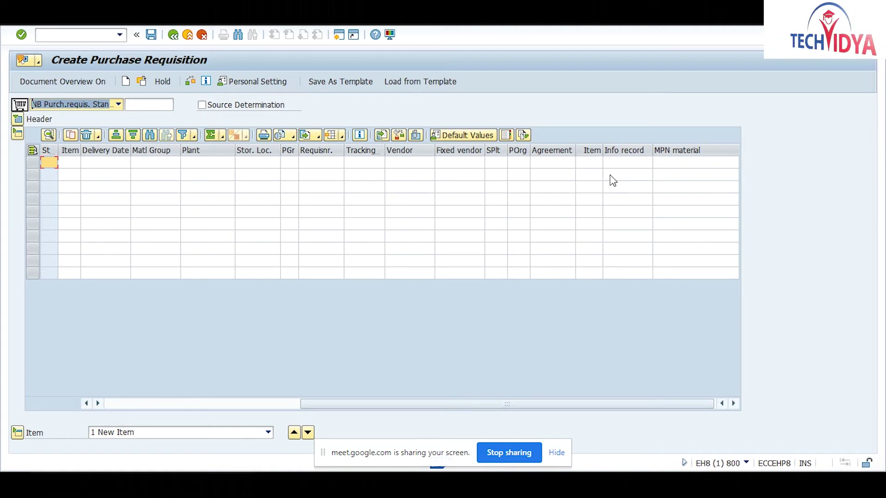
click(621, 166)
key(ctrl+v)
key(Return)
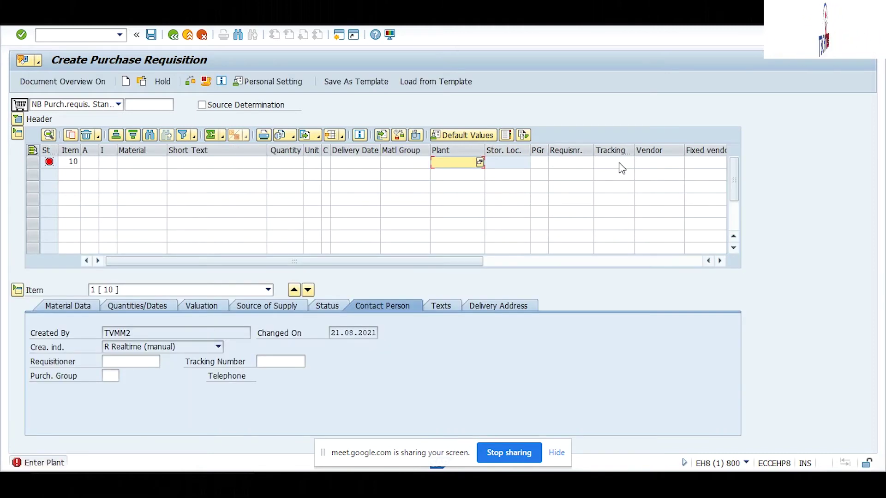
Set item 10's plant to 1000 and its storage location to CM01
click(441, 164)
text(1000)
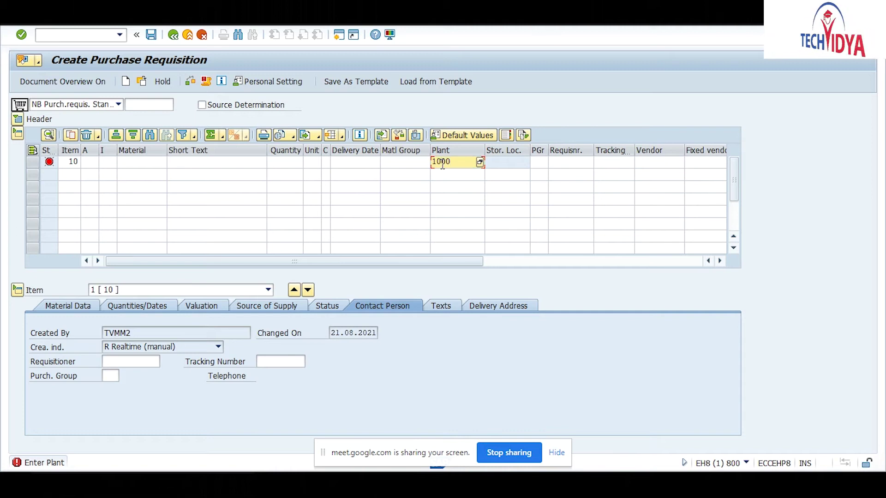
key(Return)
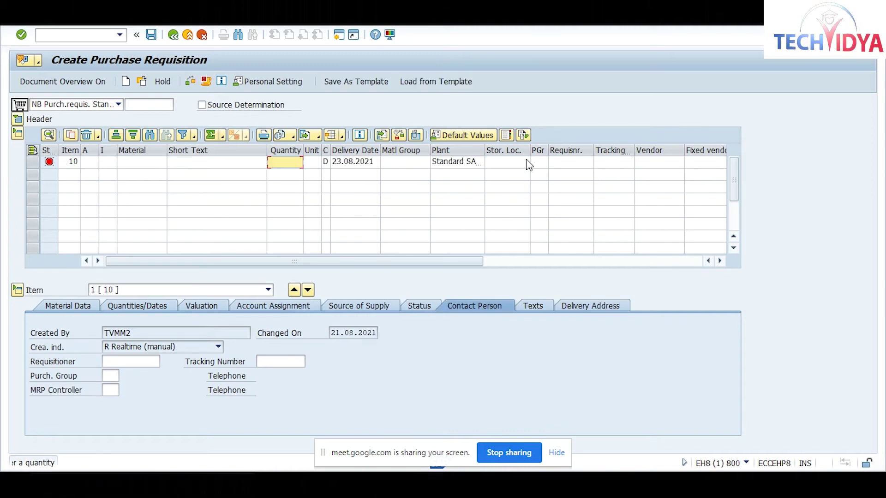
click(500, 163)
text(cm01)
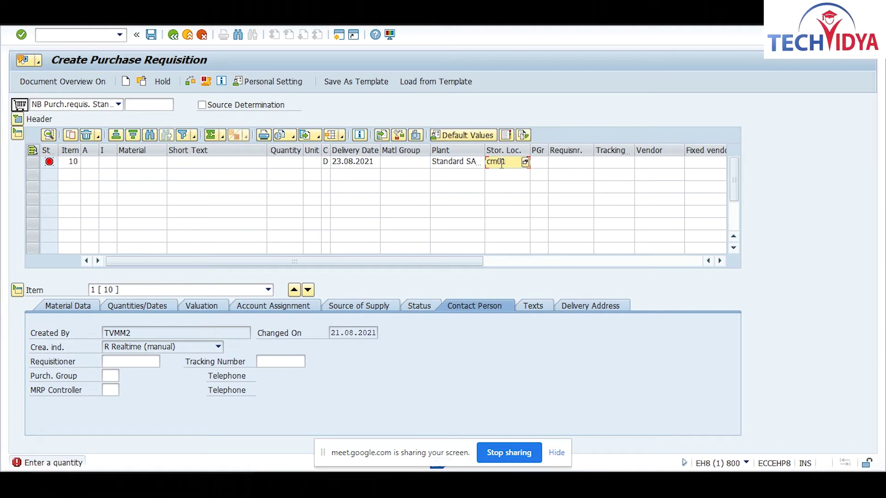
key(Return)
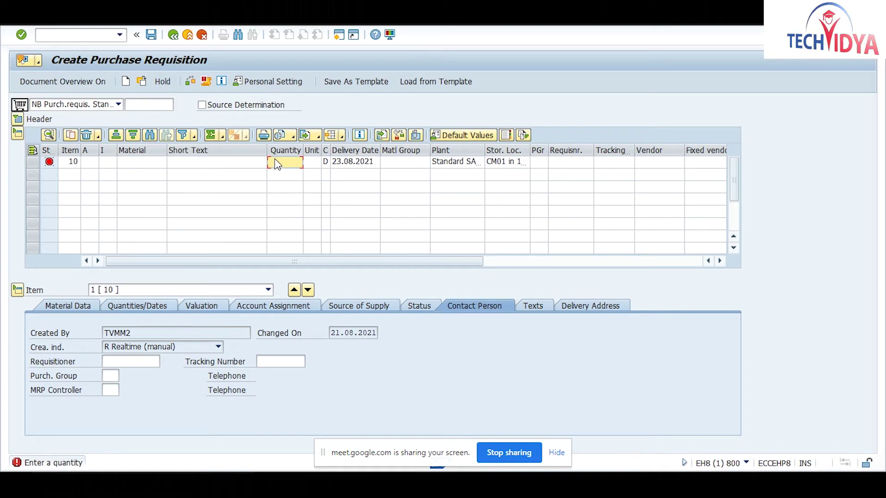
Enter quantity 10000, material raw2 and purchasing organization 1000 for item 10
text(10000)
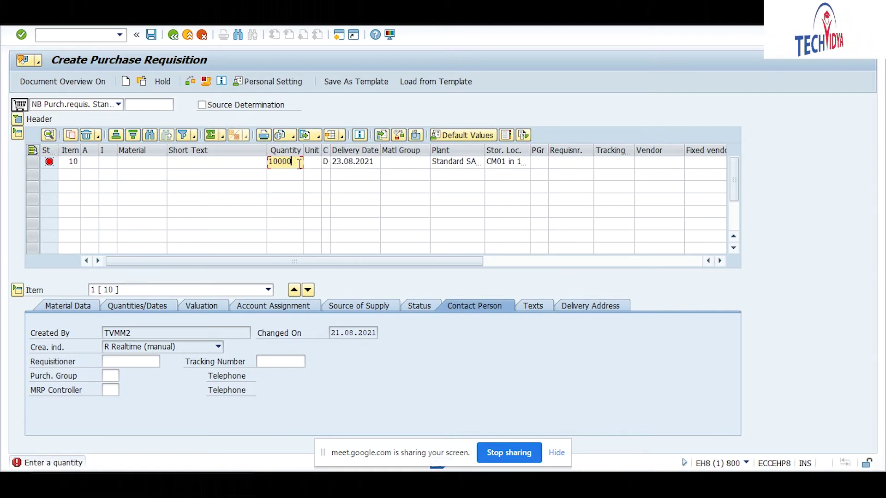
key(Return)
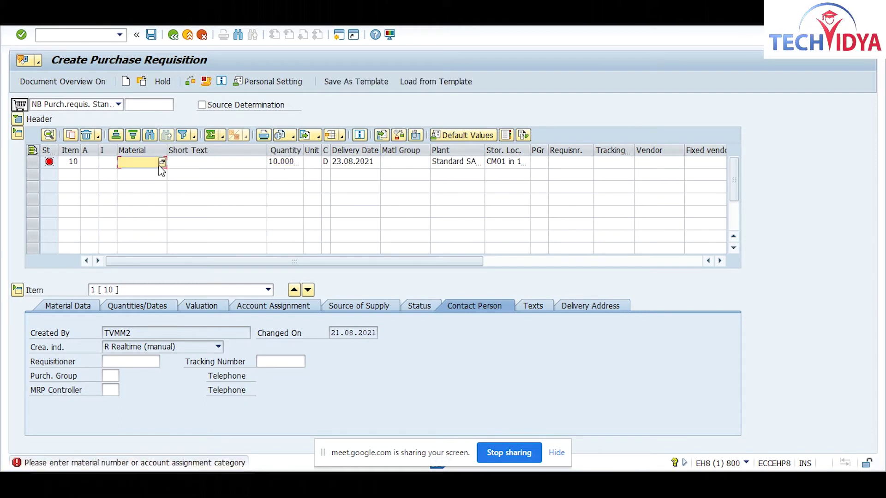
text(raw2)
key(Return)
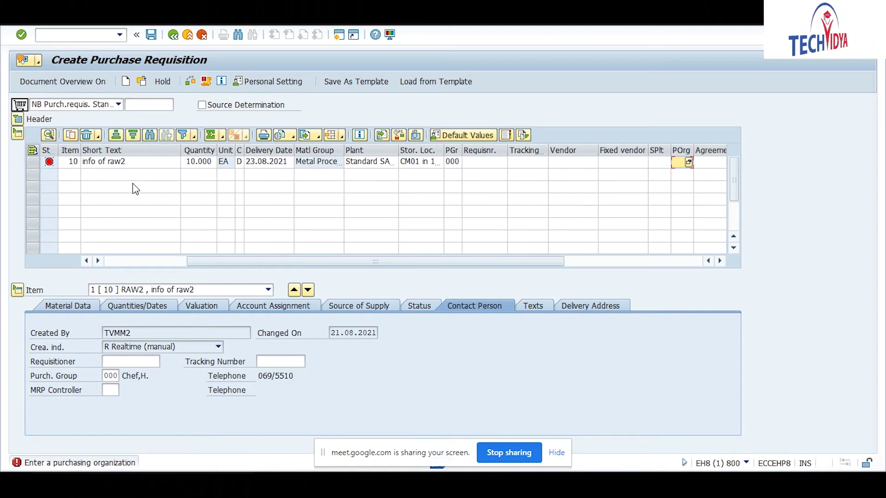
text(00)
key(Return)
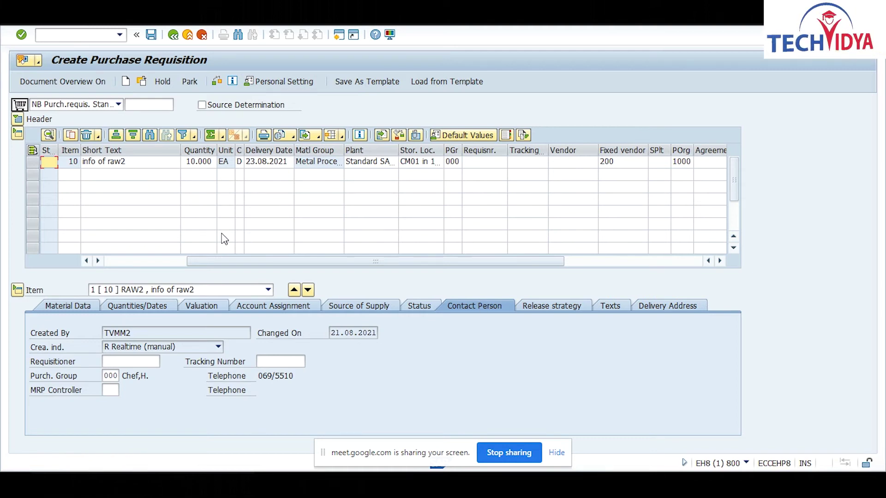
Set the item category of the RAW2 requisition item to K (Consignment)
drag(217, 260, 111, 264)
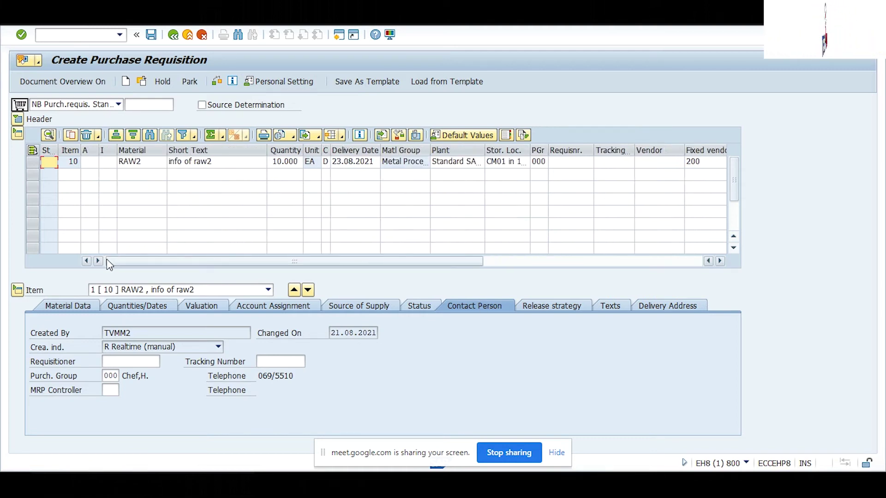
click(111, 152)
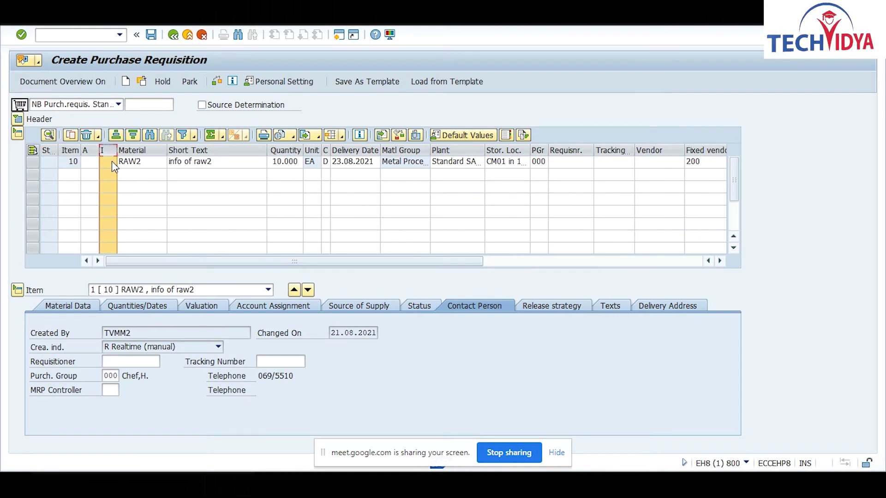
click(112, 161)
click(112, 162)
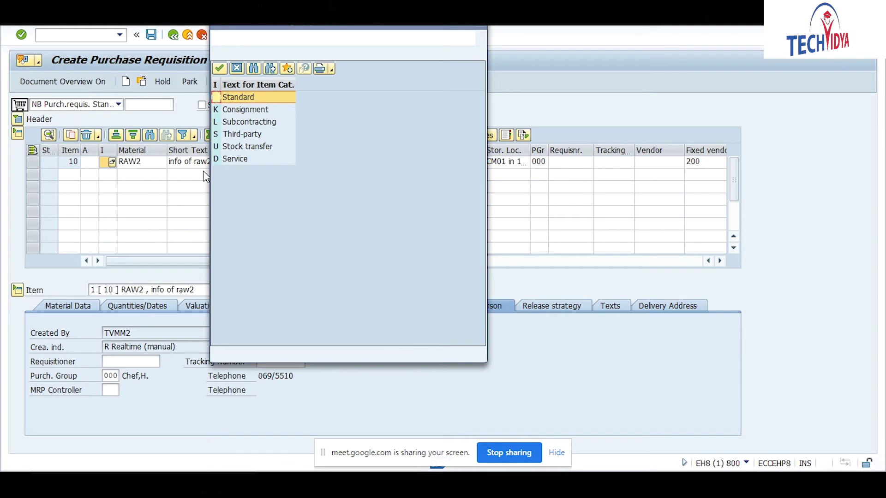
double_click(257, 109)
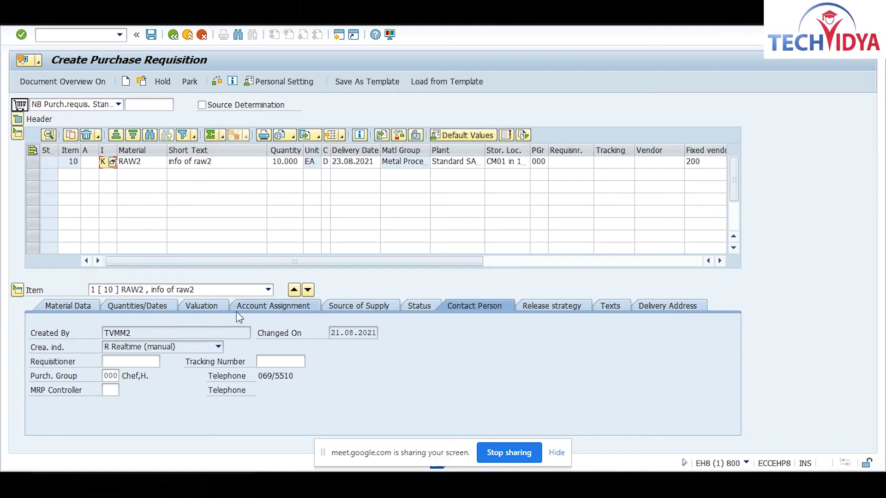
Review the item's details from material data, quantities and source of supply through release strategy, texts and delivery address
click(73, 300)
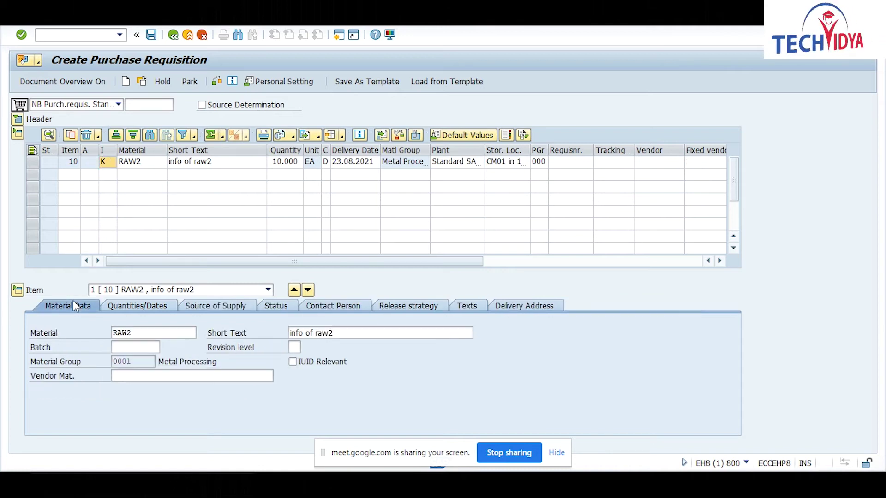
click(130, 307)
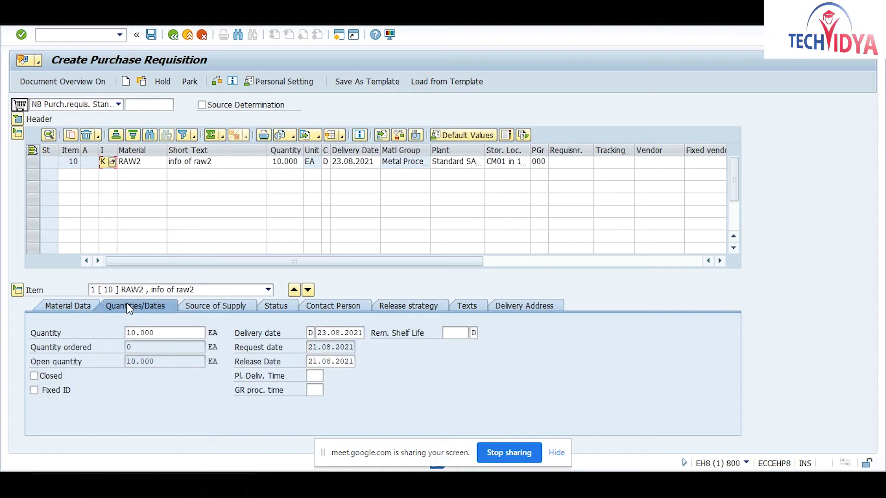
click(204, 302)
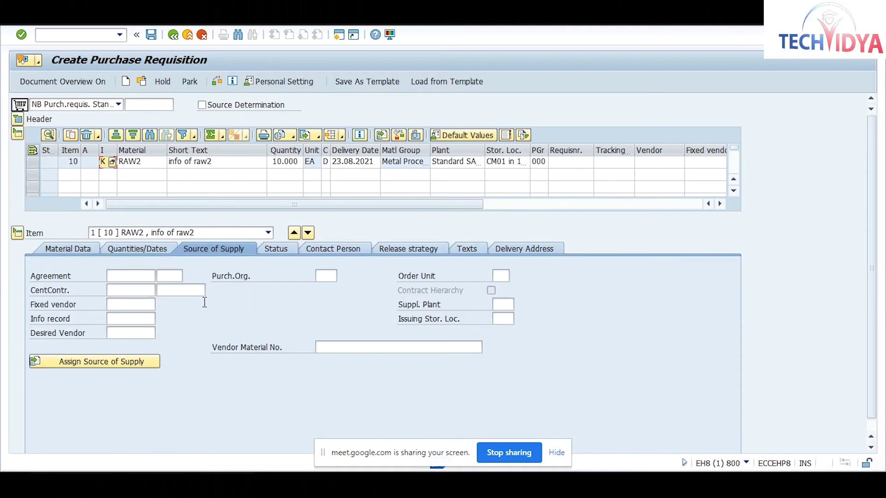
click(275, 250)
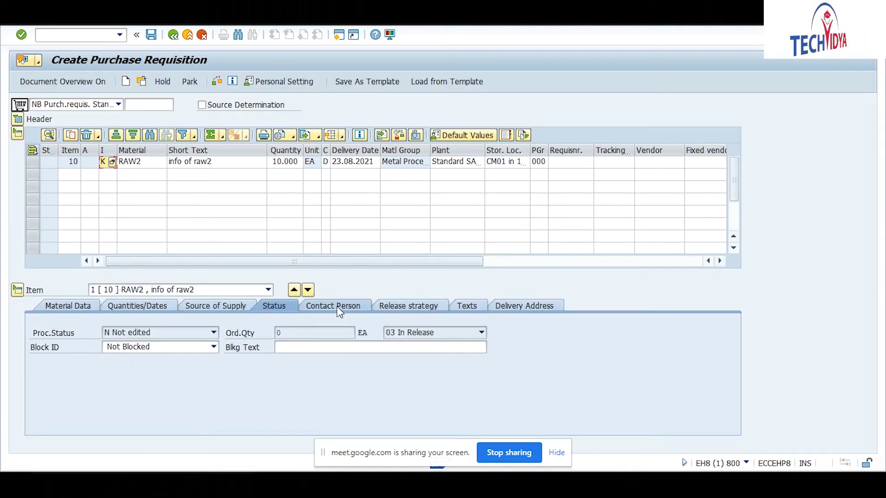
click(339, 311)
click(412, 308)
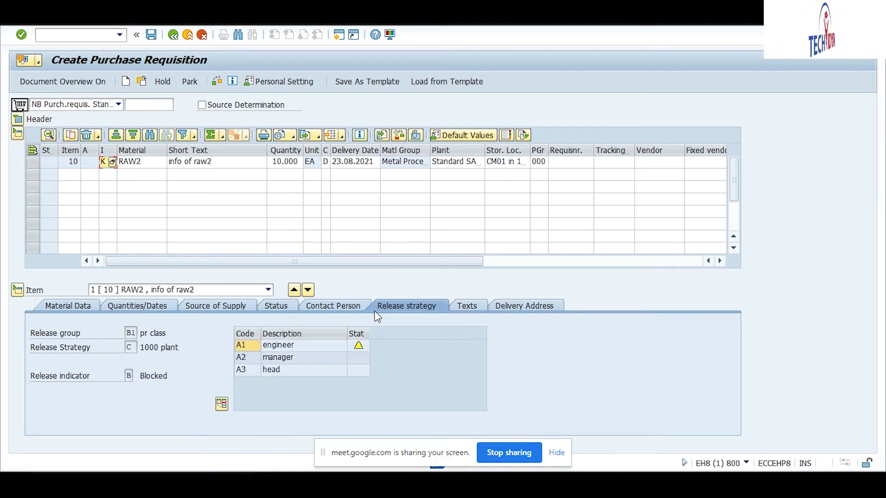
key(ctrl+slash)
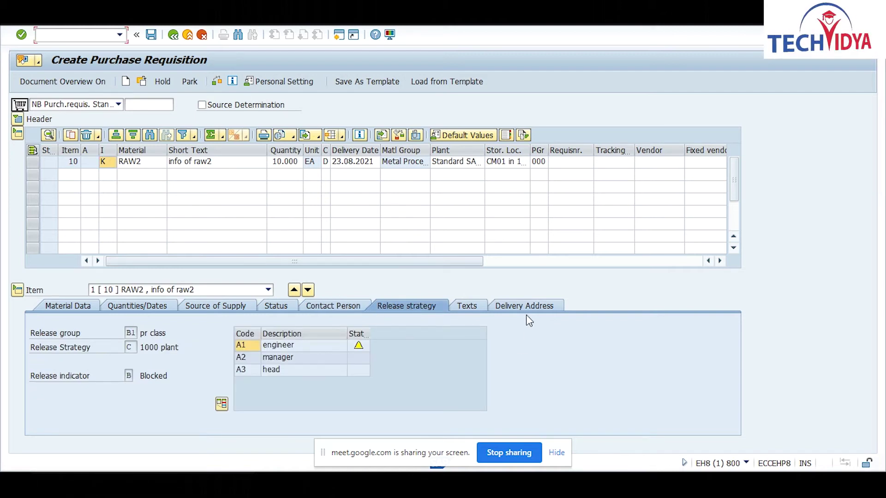
click(472, 308)
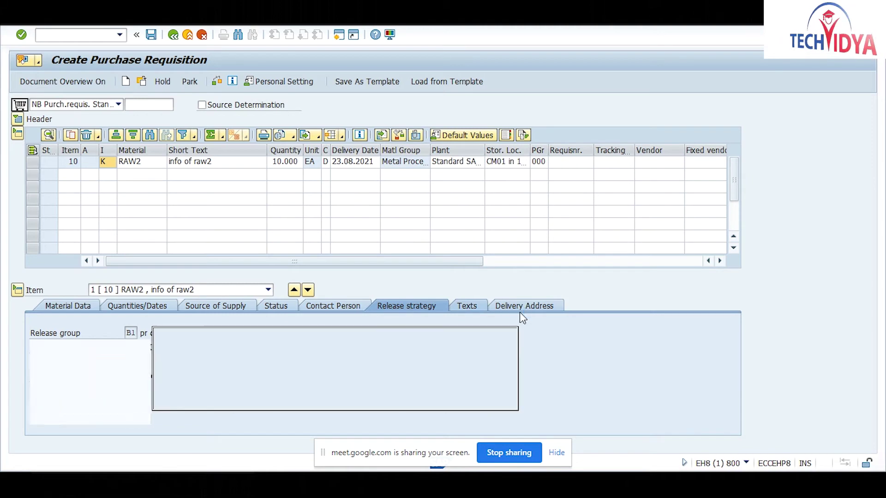
click(524, 308)
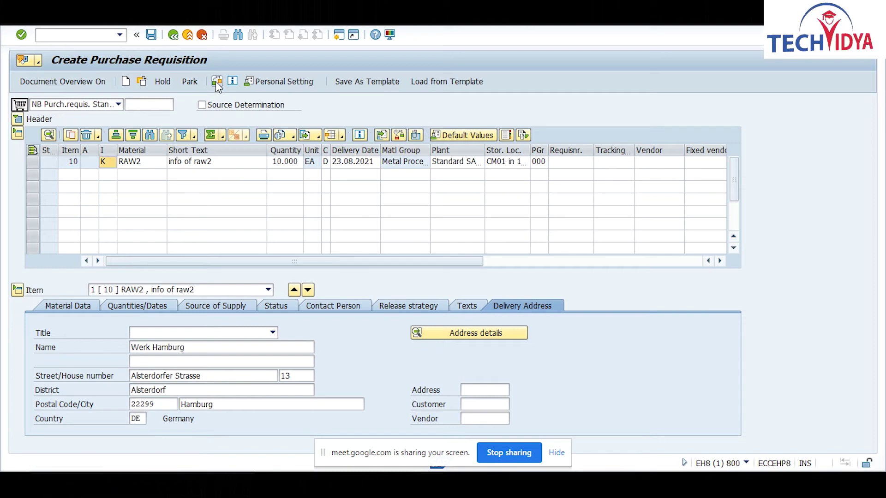
Check and save the purchase requisition, and select its number in the detailed save message
click(216, 82)
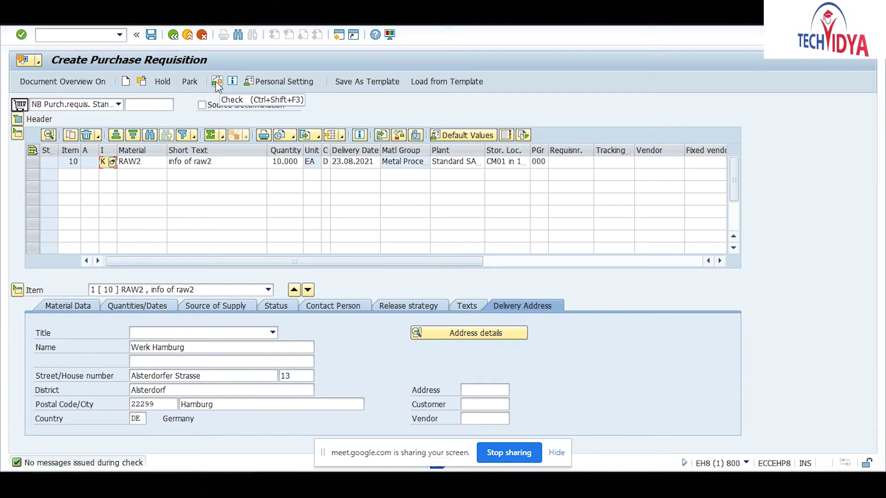
click(151, 35)
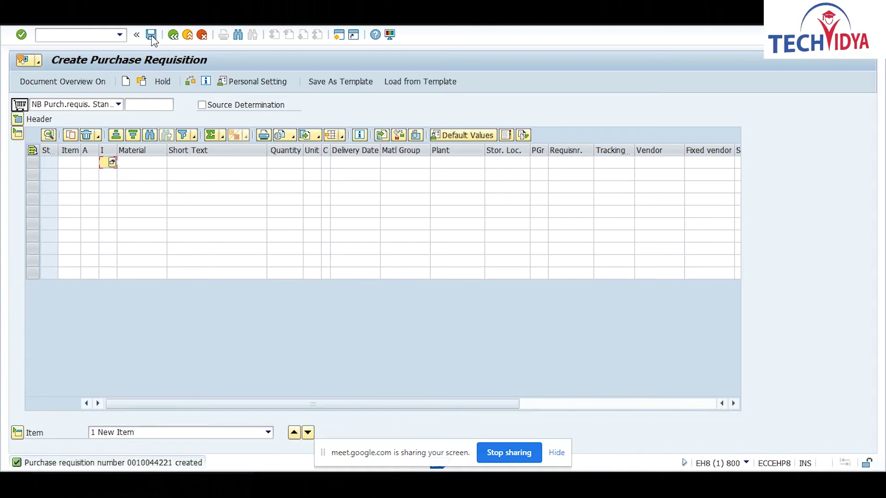
double_click(153, 463)
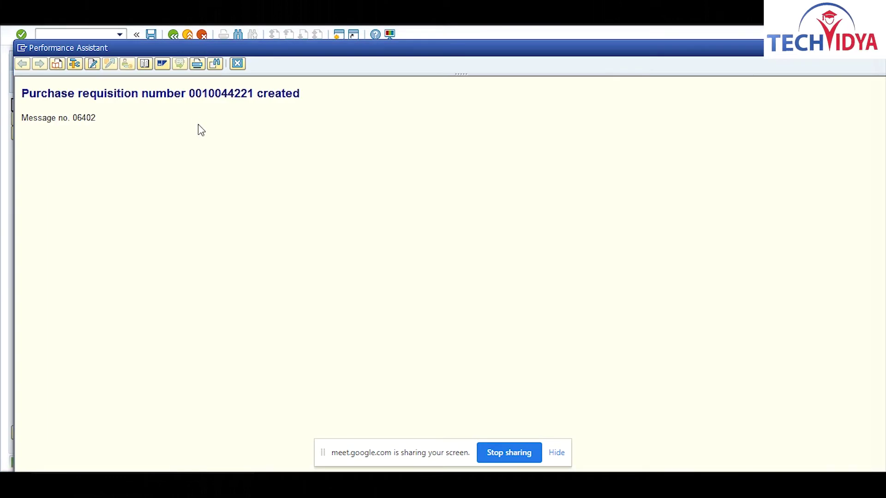
drag(190, 92, 255, 95)
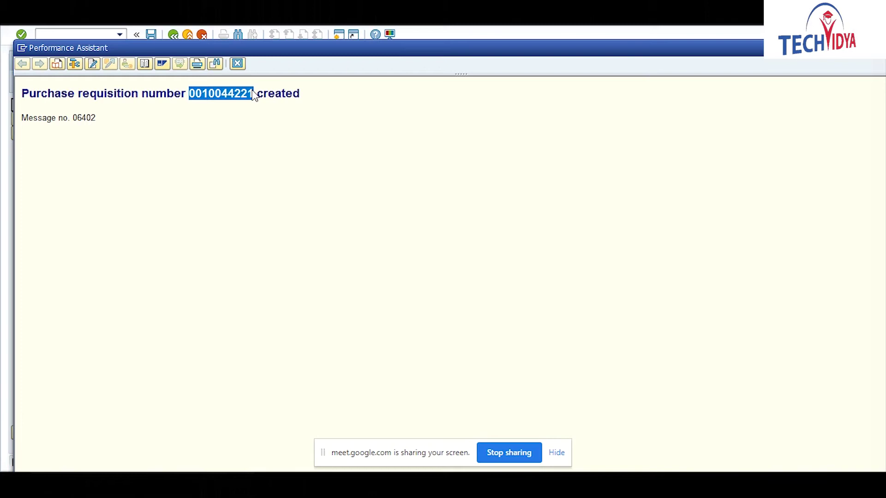
Close the message details and open the individual purchase requisition release with transaction /nme54
click(237, 63)
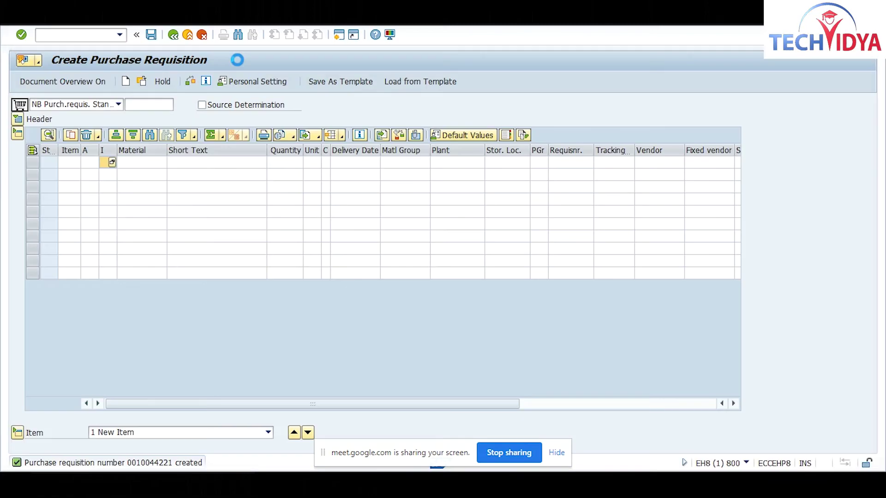
click(88, 36)
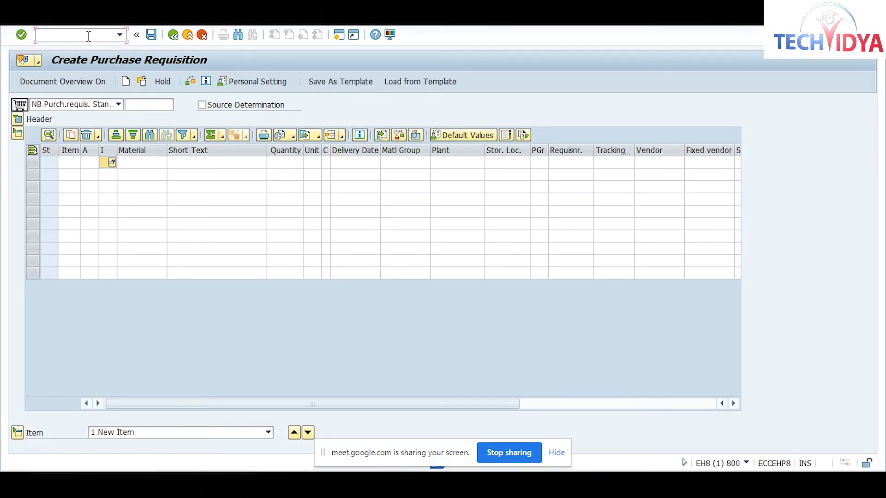
text(/nm)
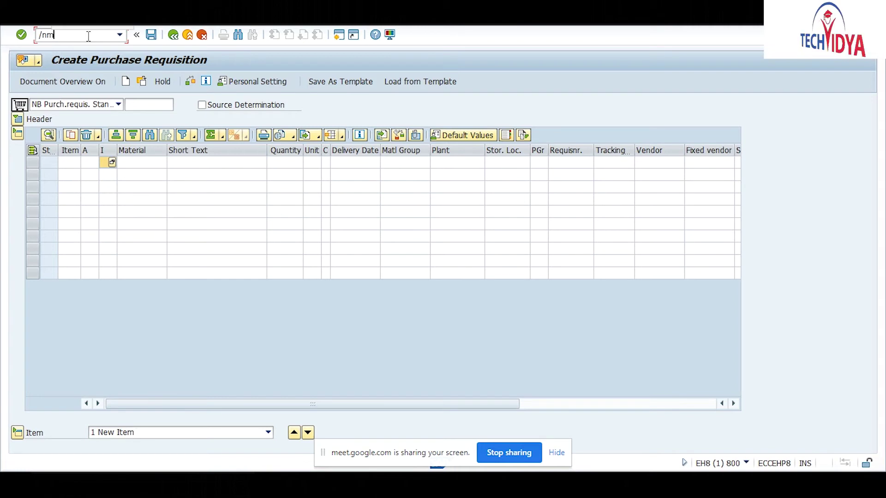
text(e54)
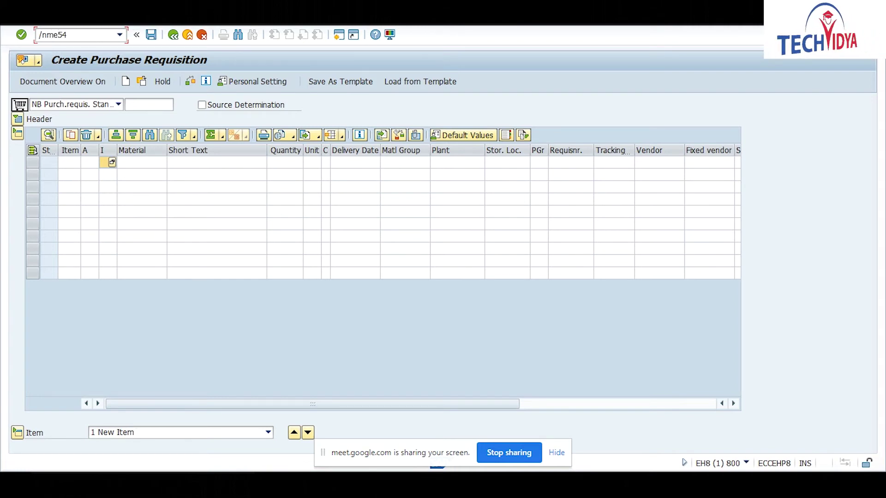
key(Return)
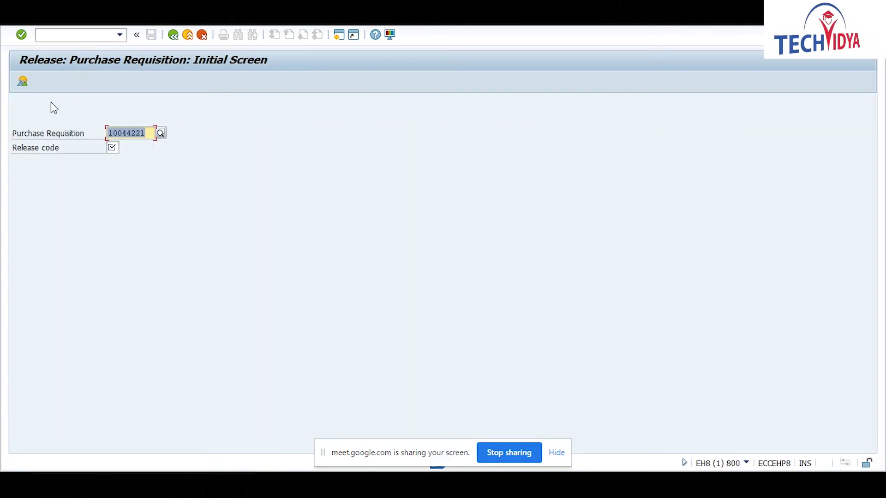
Release item 10 of the RAW2 requisition with release code A1 and save the release
click(111, 148)
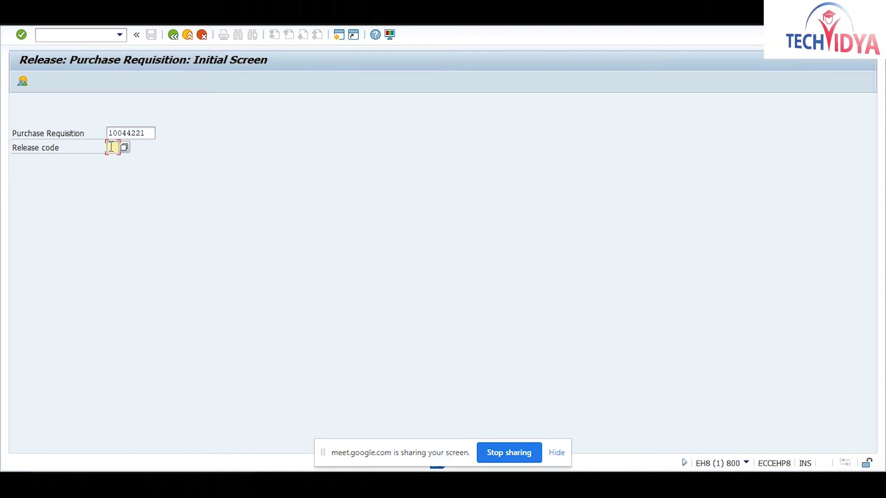
text(a1)
key(Return)
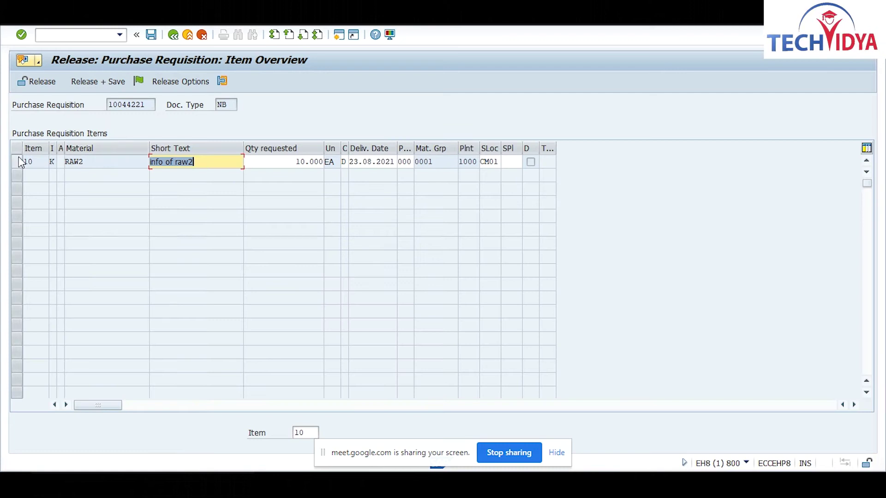
click(18, 162)
click(94, 83)
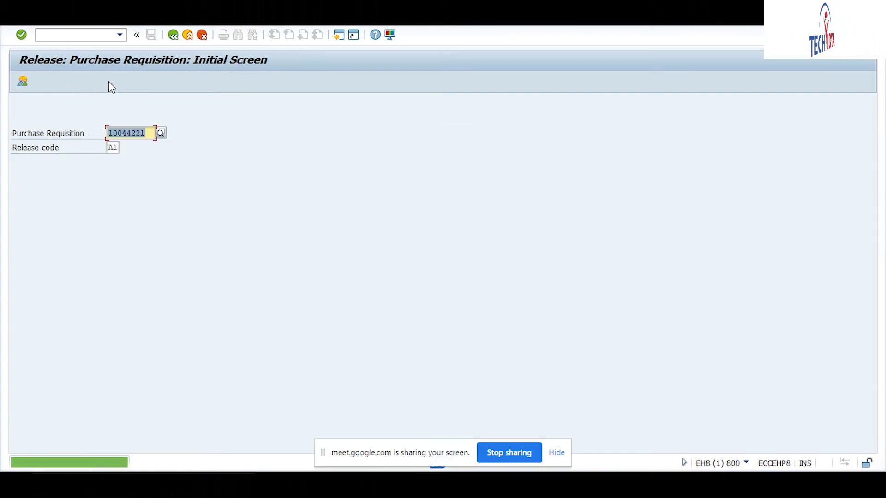
Release the same requisition item with release code A2 and save it
click(112, 147)
double_click(112, 146)
text(A2)
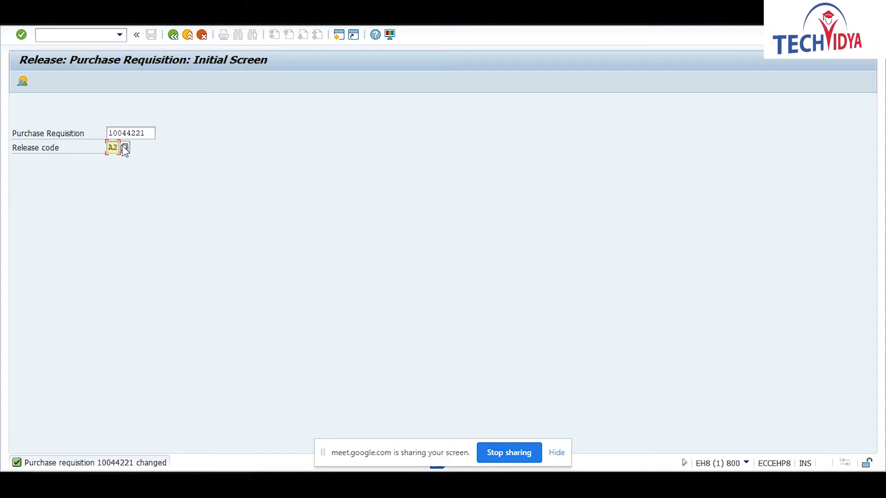
key(Return)
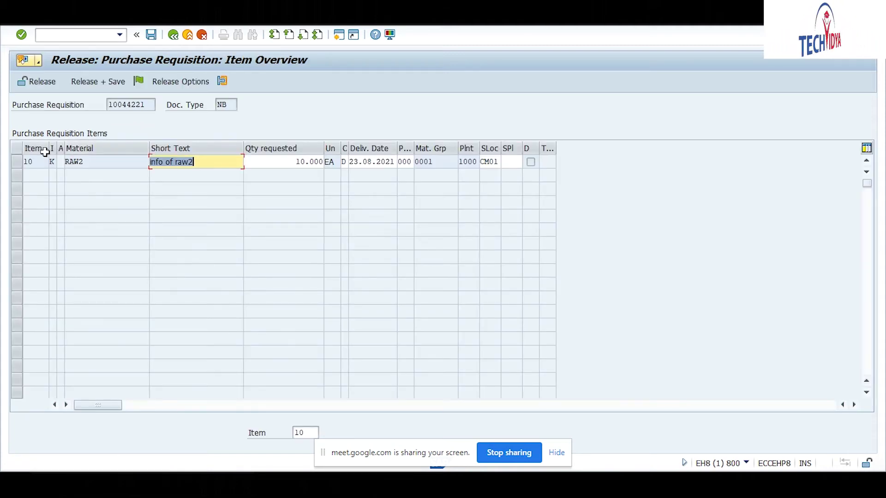
click(19, 160)
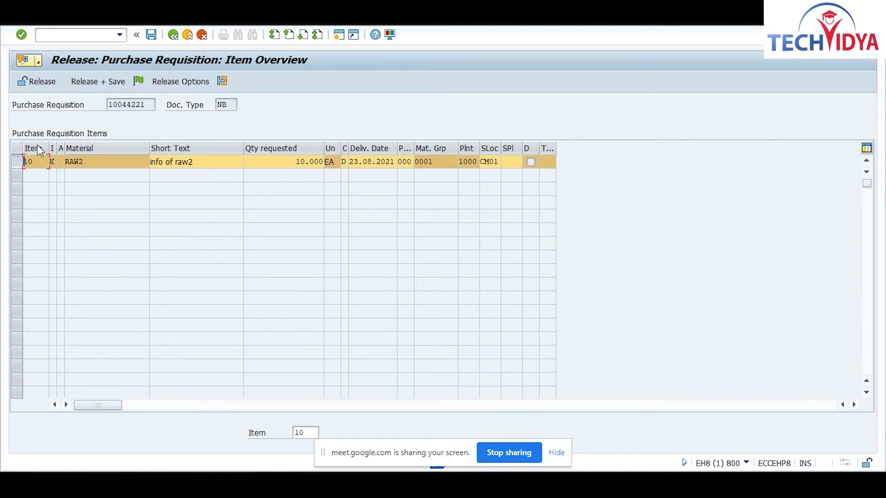
click(95, 82)
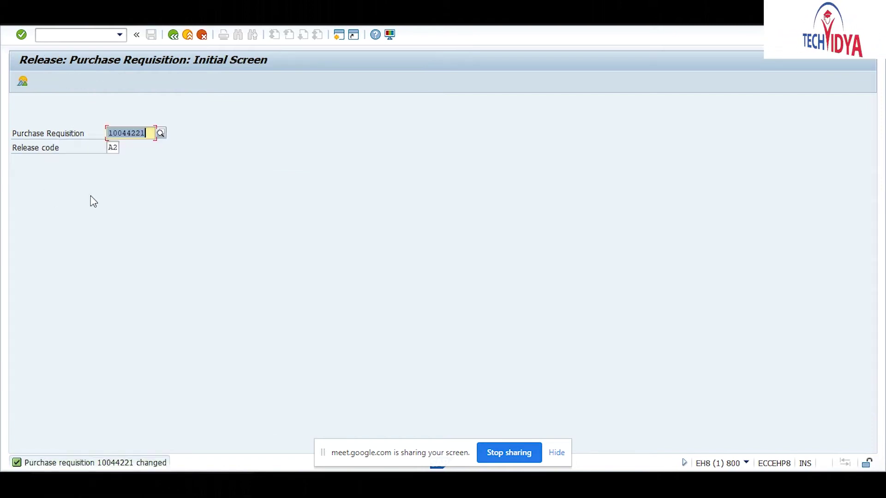
Complete the last release level of item 10 with release code A3 and save
click(113, 146)
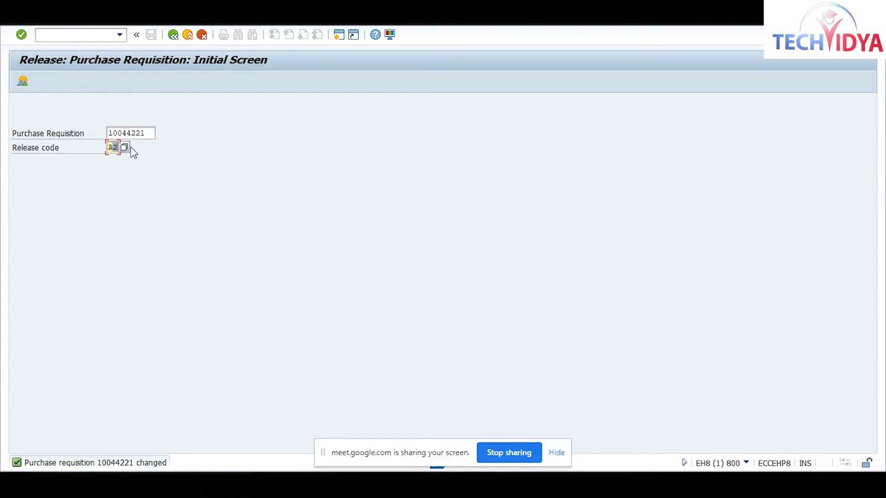
text(A3)
key(Return)
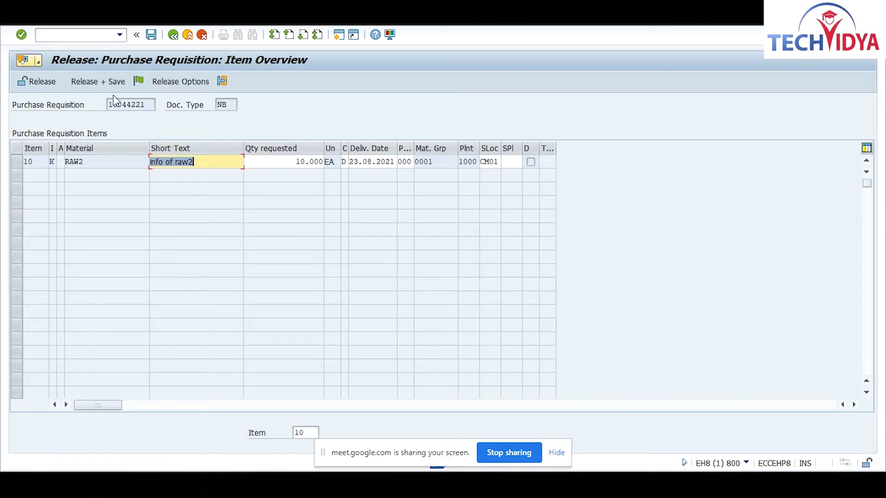
click(17, 161)
click(90, 81)
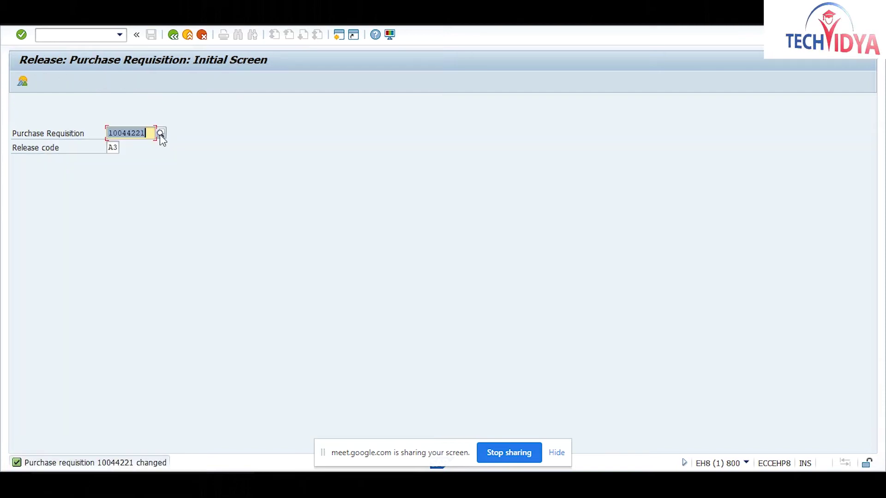
Open the purchase requisition display with transaction /nme53n and check the release strategy statuses
click(57, 35)
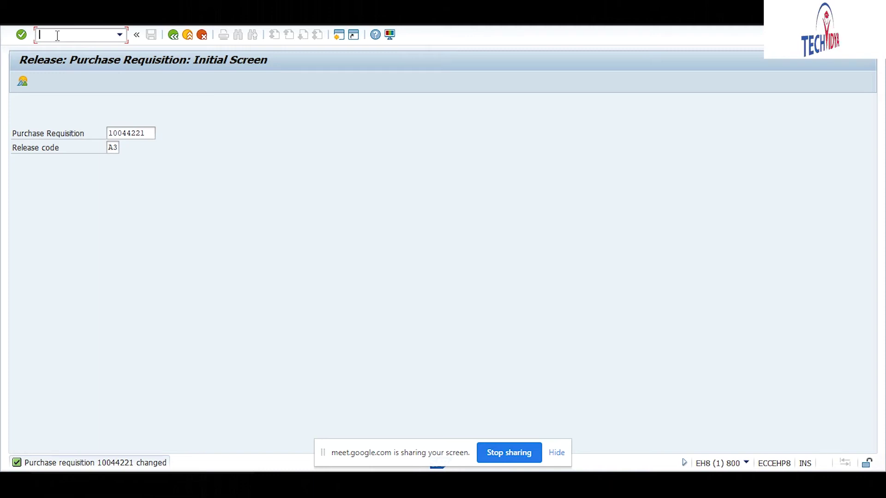
text(/)
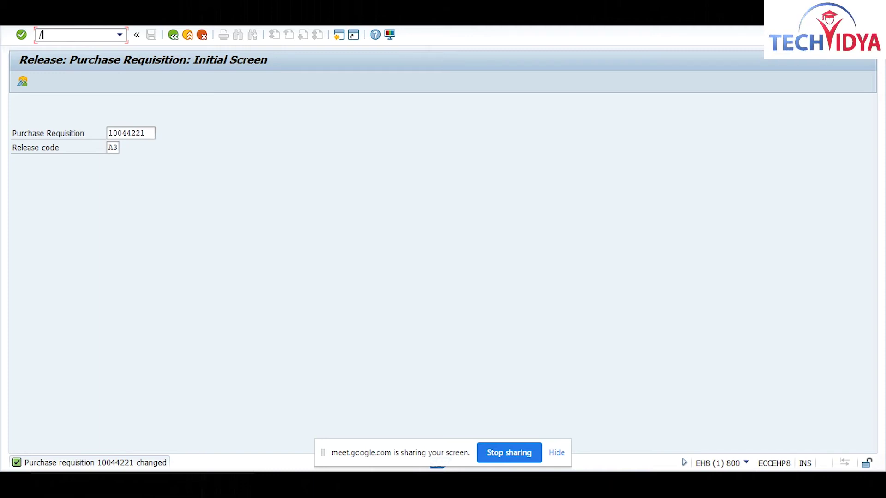
text(nme53n)
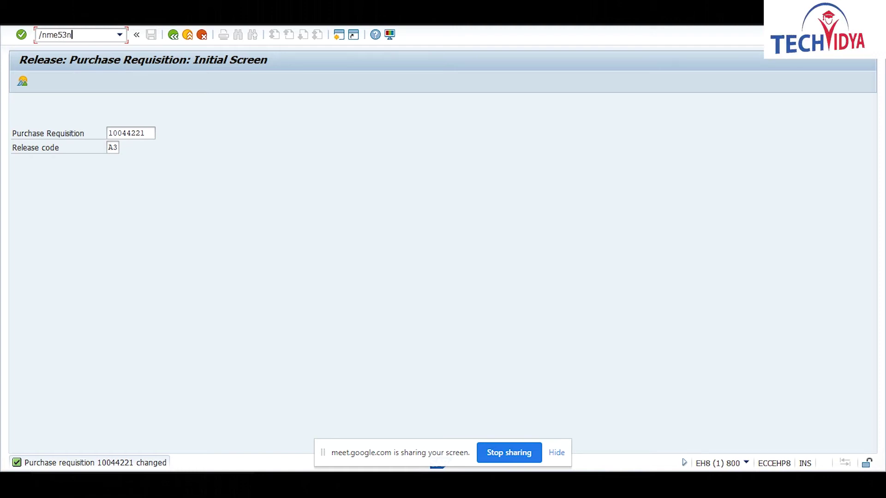
key(Return)
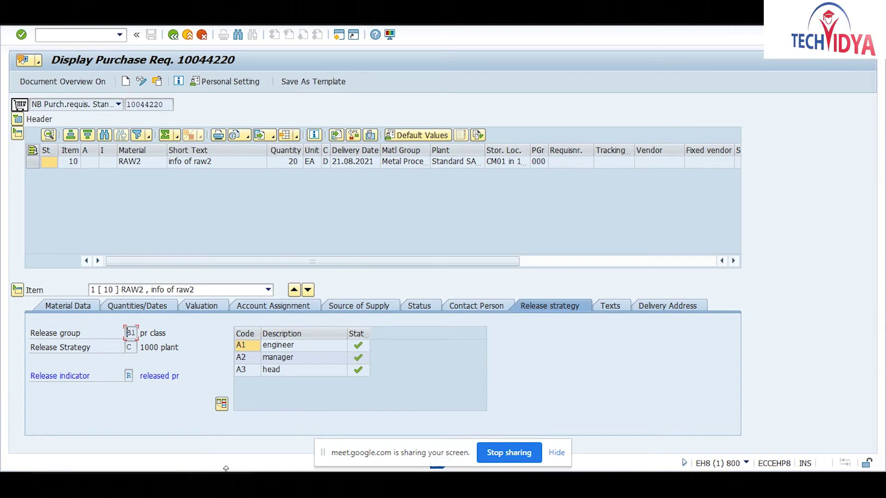
mouse_move(358, 374)
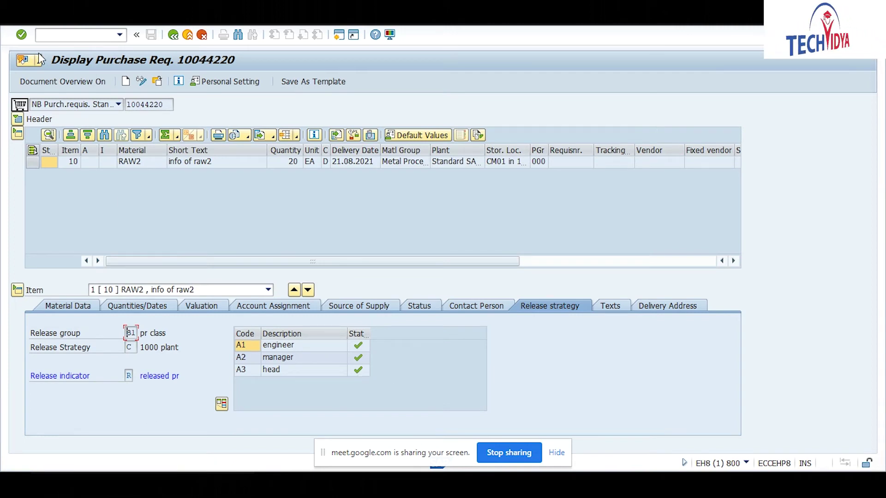
Start a new purchase order with transaction /nme21n
click(53, 33)
text(/nme21n)
key(Return)
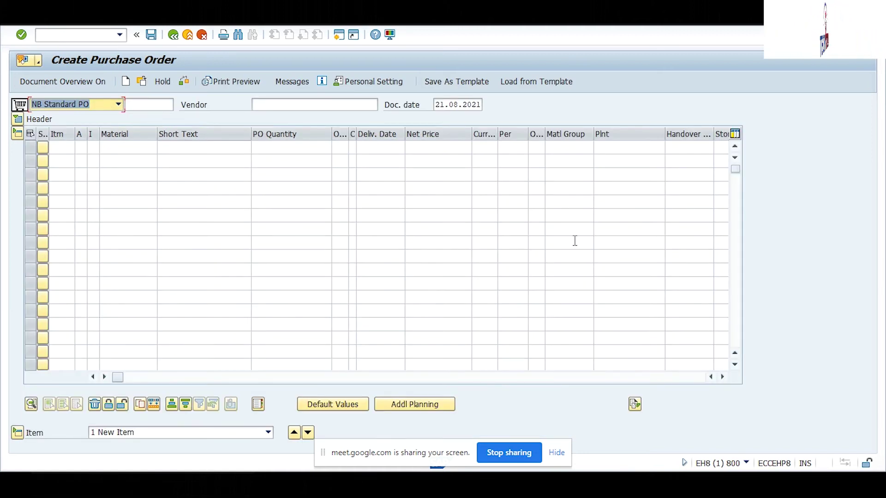
Enter the released requisition's number as the purchase requisition reference in the first item line of the purchase order
click(722, 377)
click(722, 377)
click(723, 377)
click(723, 377)
click(723, 377)
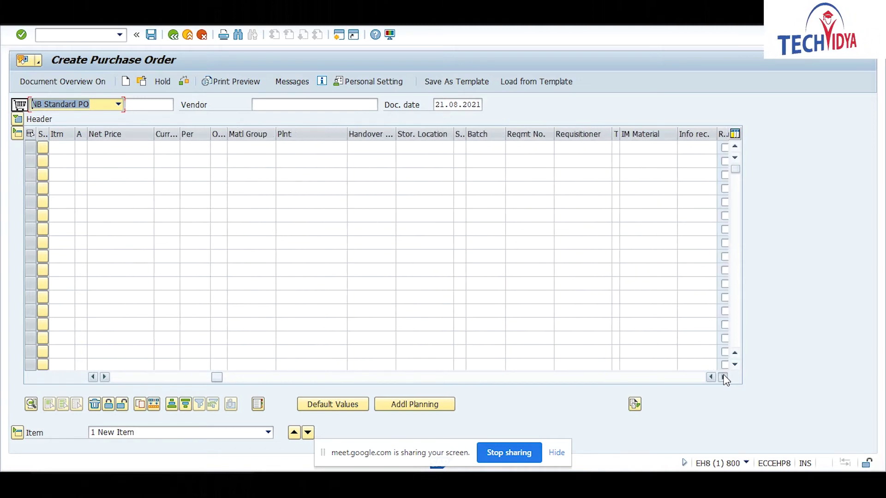
click(722, 377)
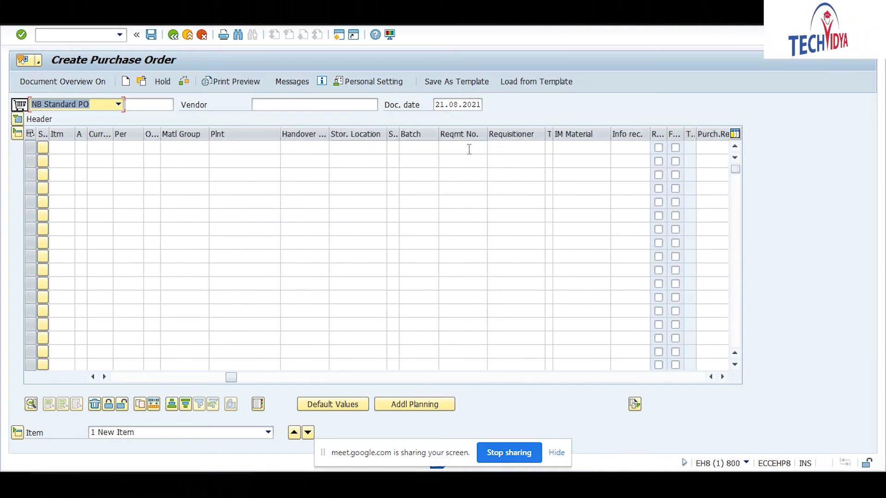
click(713, 150)
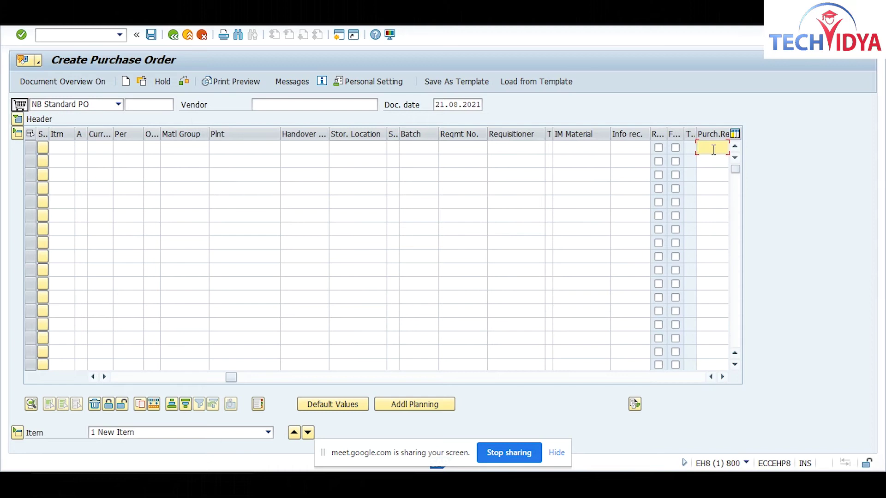
text(0044221)
key(Return)
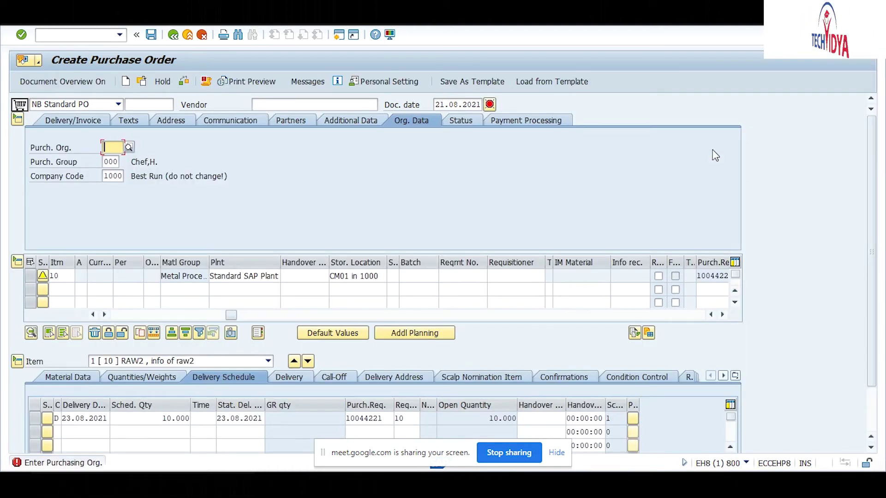
Set the purchase order's purchasing organization to 1000 and its vendor to 200
text(1000)
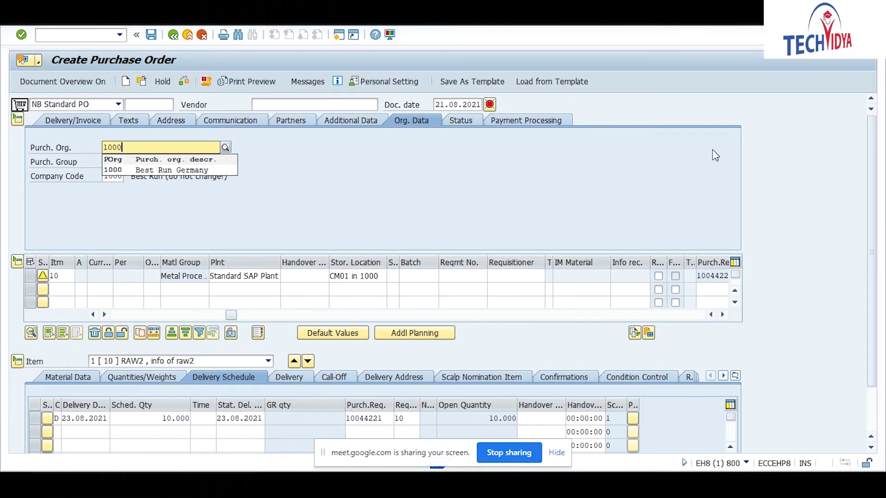
key(Return)
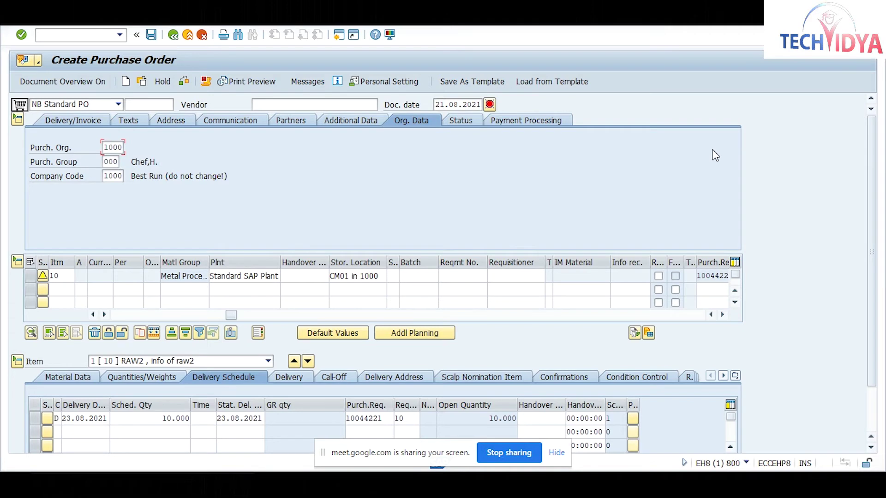
key(Return)
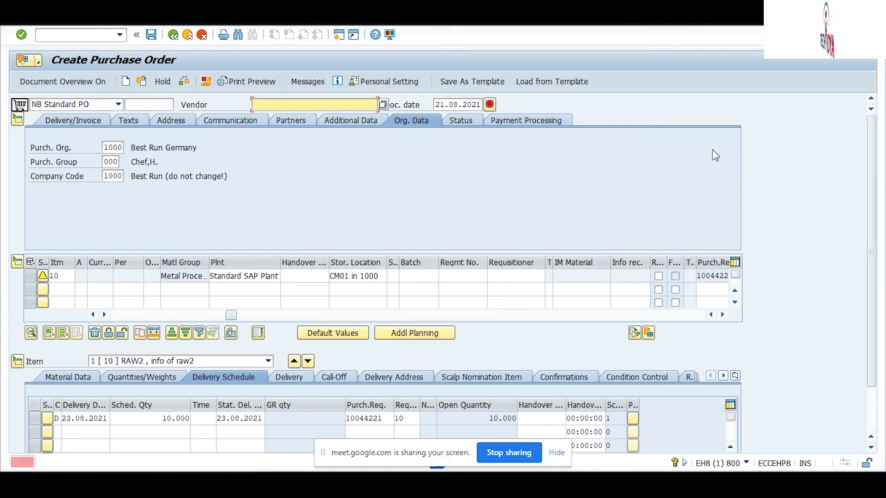
text(200)
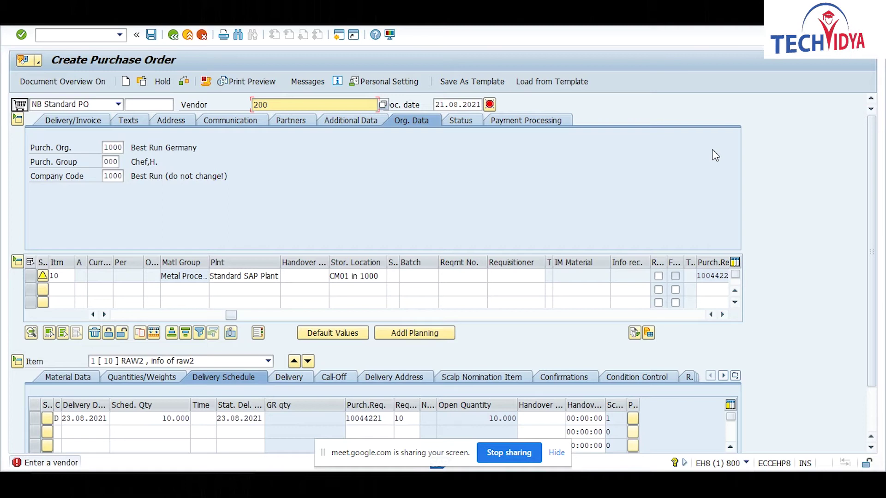
key(Return)
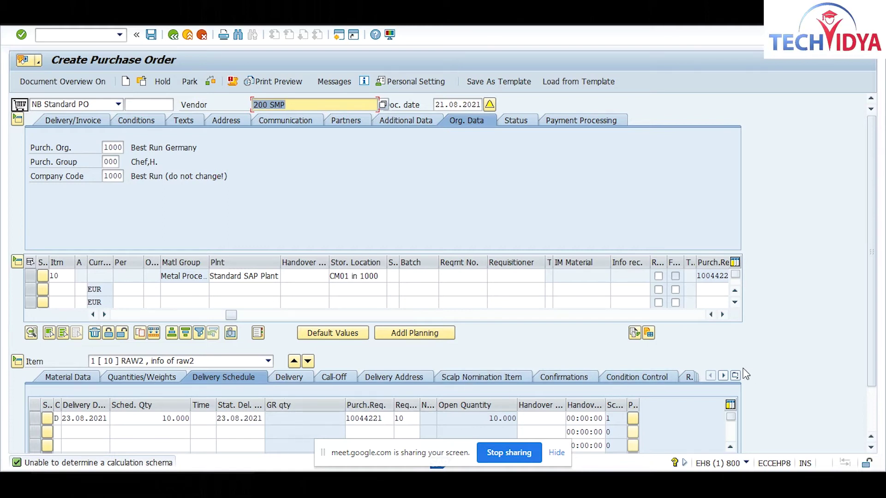
Look through the order item's detail sections, including the delivery schedule, delivery data and delivery address
click(724, 376)
click(723, 376)
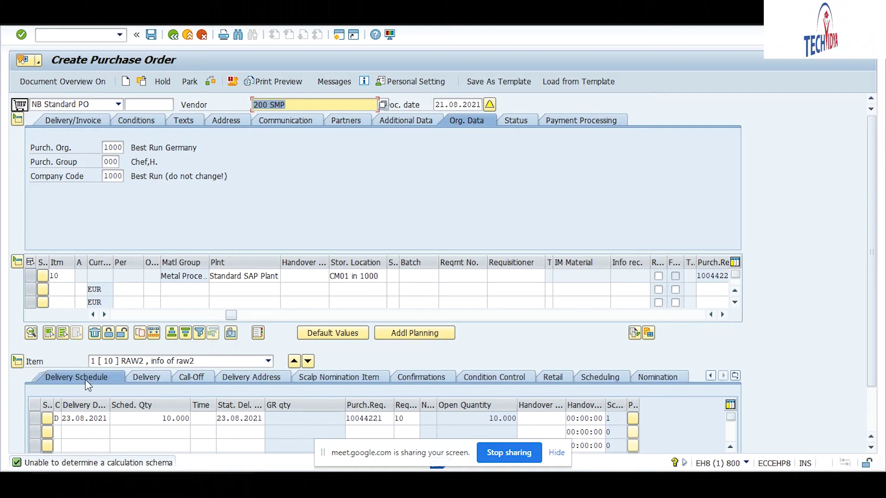
click(711, 376)
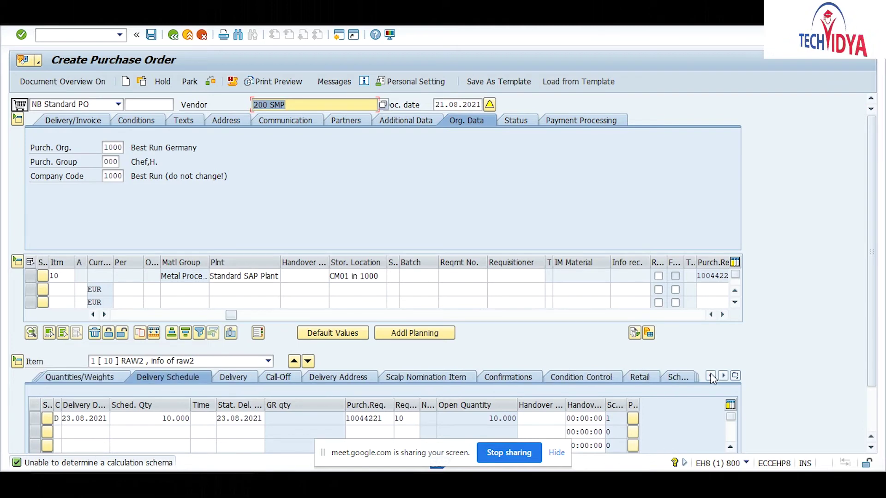
click(711, 376)
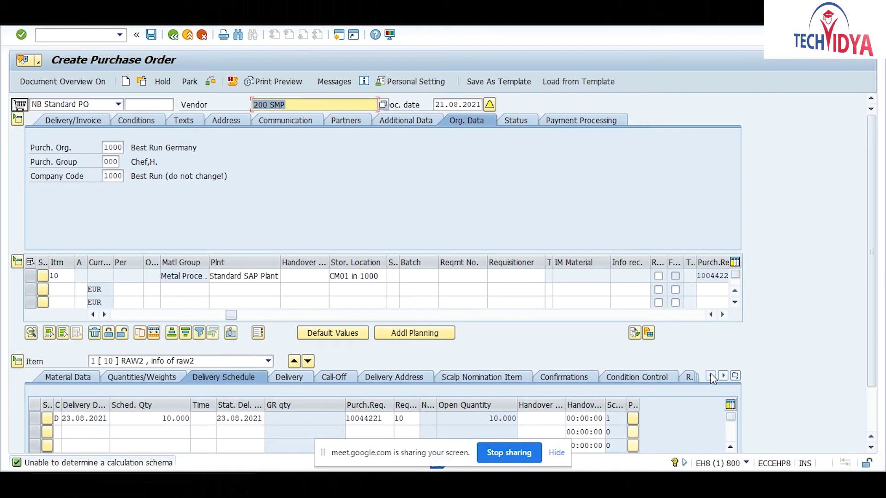
click(290, 378)
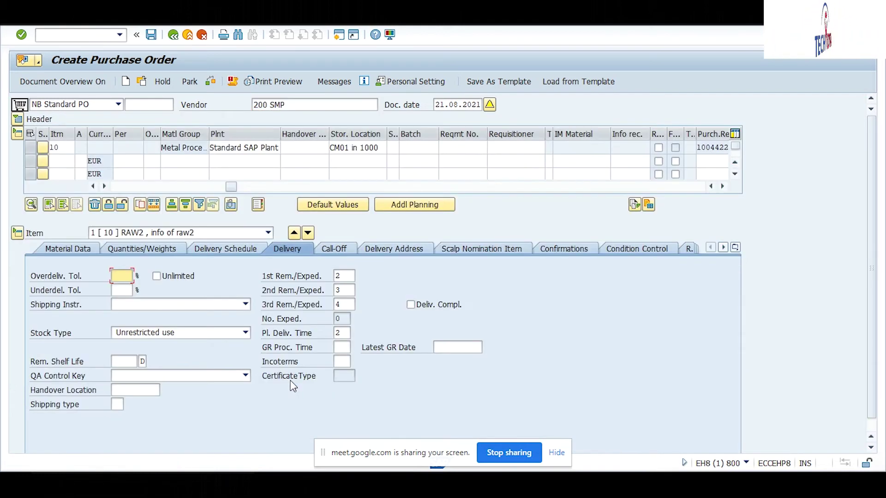
click(403, 247)
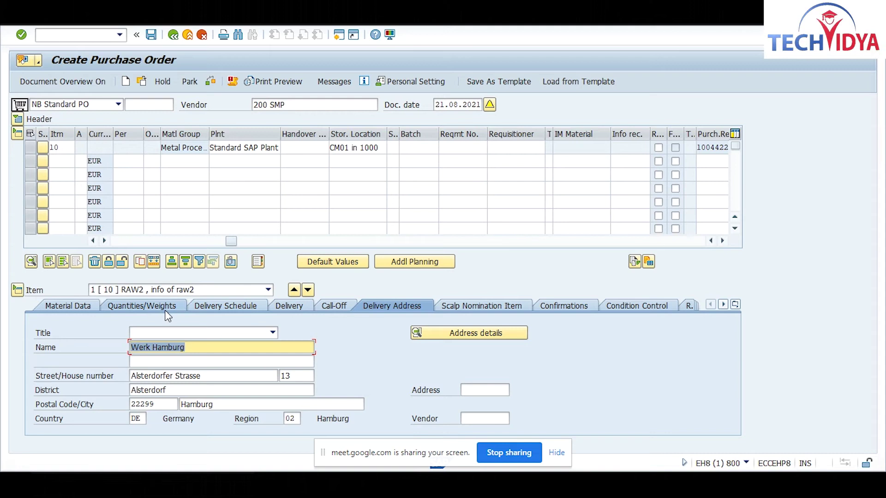
Review the order item's delivery data, its material and quantity columns in the item overview, and its condition control settings
click(205, 309)
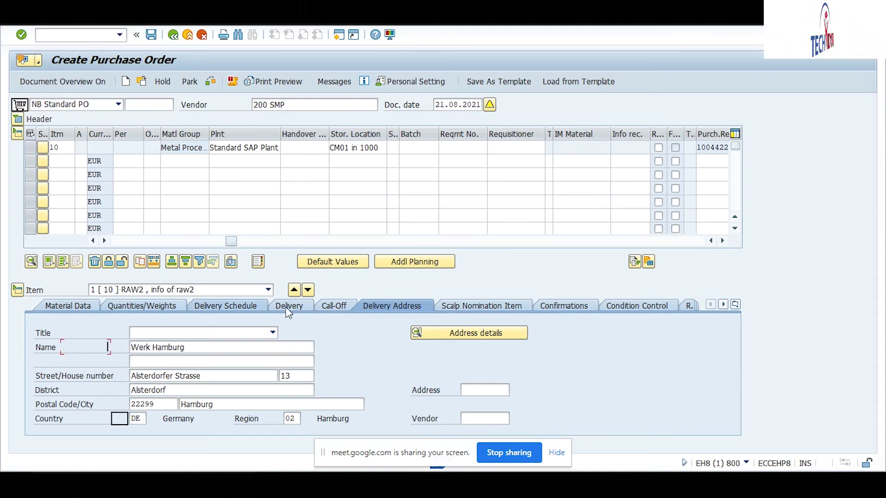
click(288, 306)
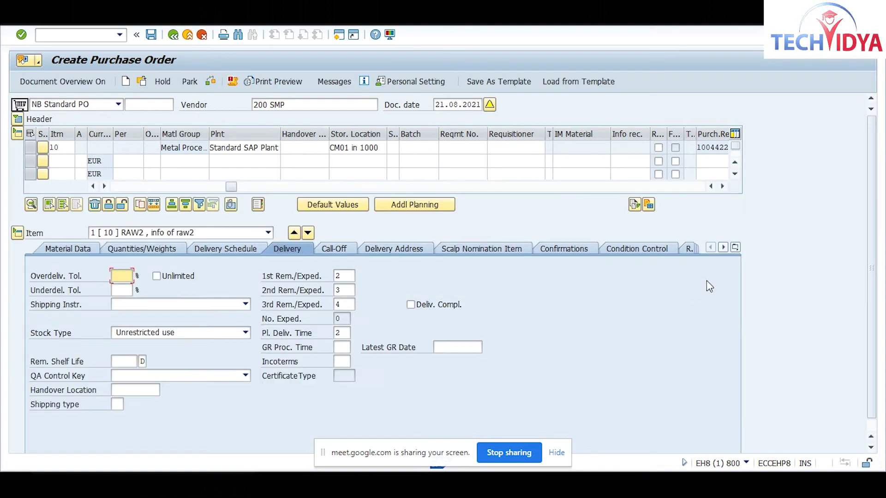
click(722, 249)
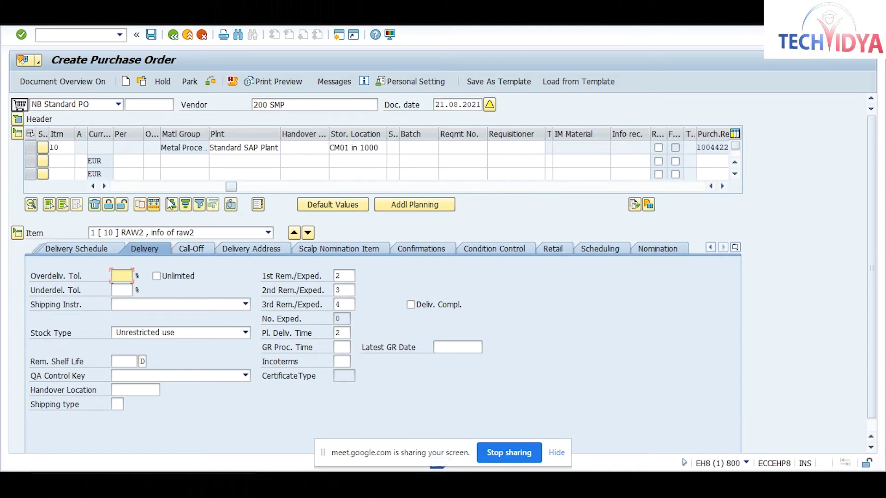
drag(231, 186, 98, 184)
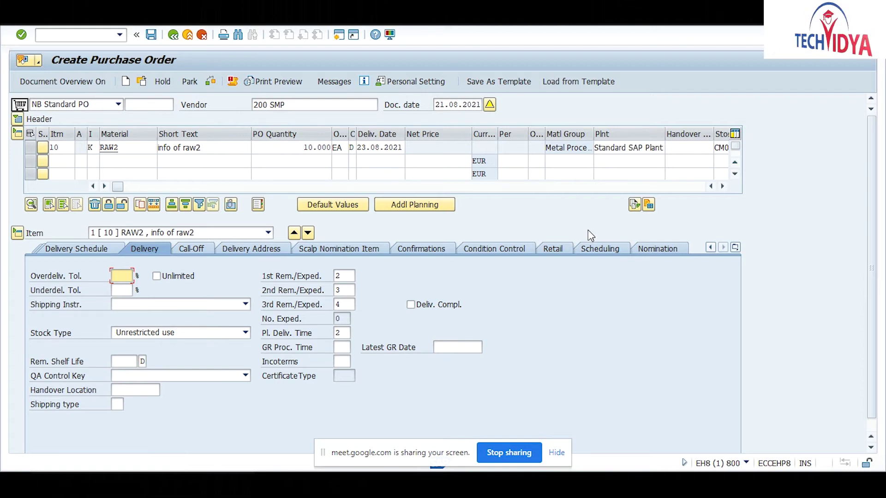
click(478, 251)
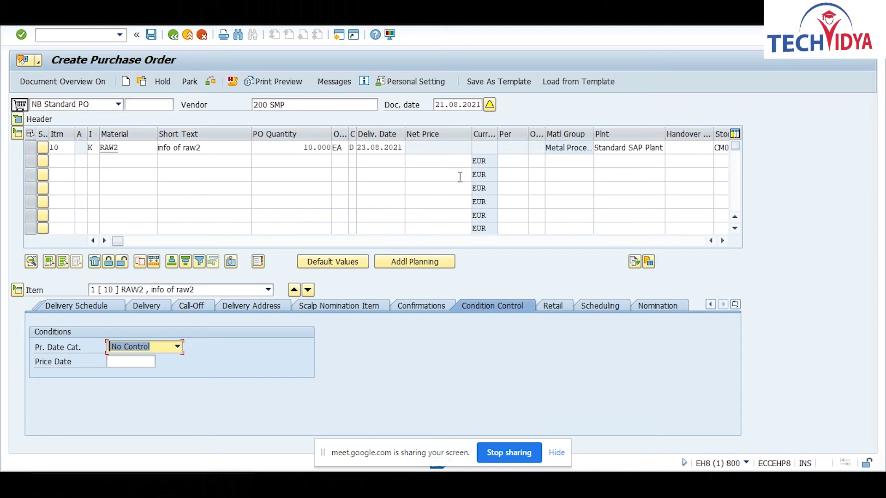
Check and save the purchase order, and copy the full creation message from its long text
click(211, 82)
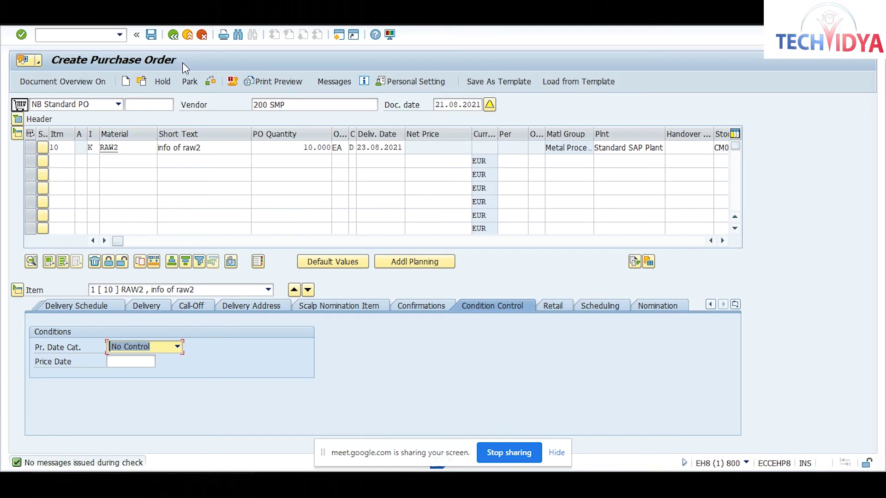
click(151, 37)
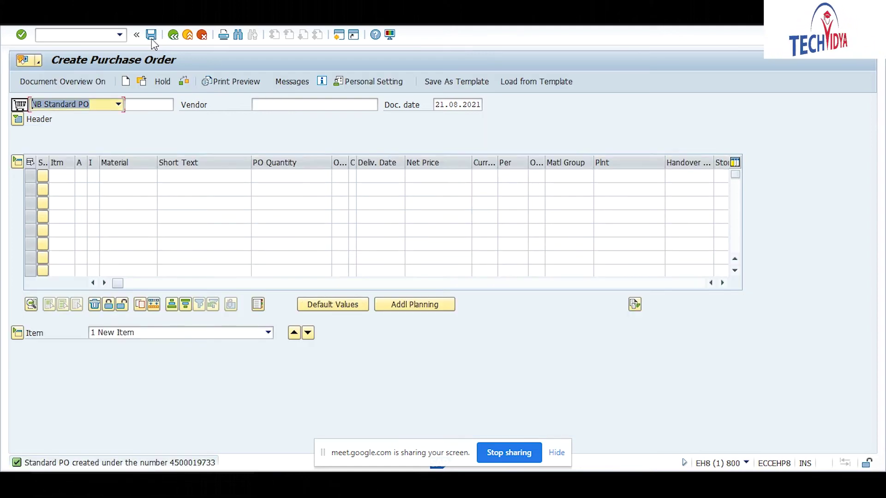
double_click(174, 463)
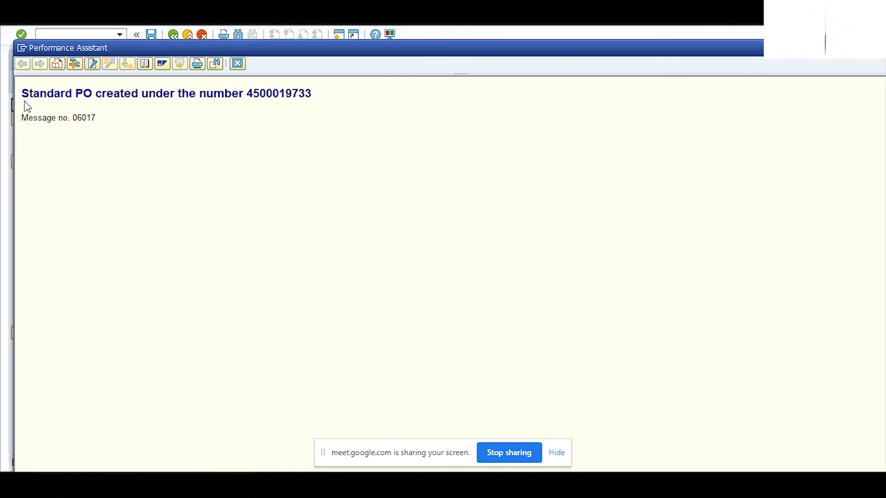
drag(22, 92, 322, 71)
key(ctrl+c)
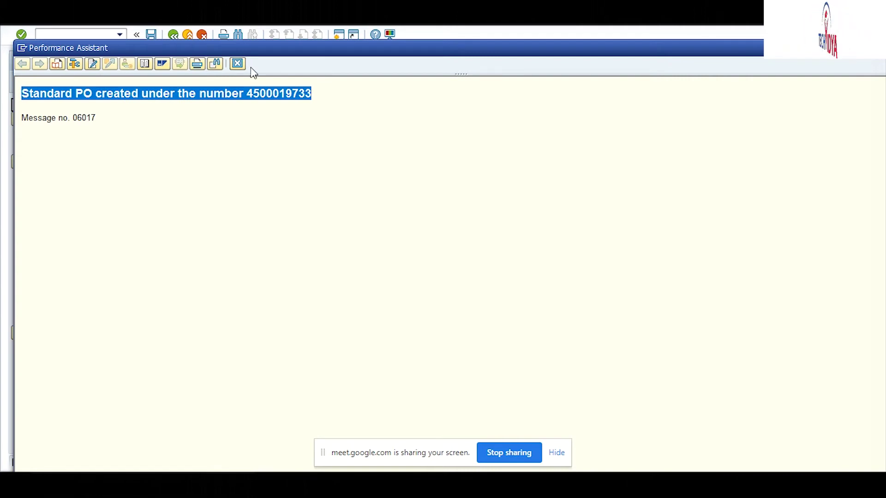
click(238, 63)
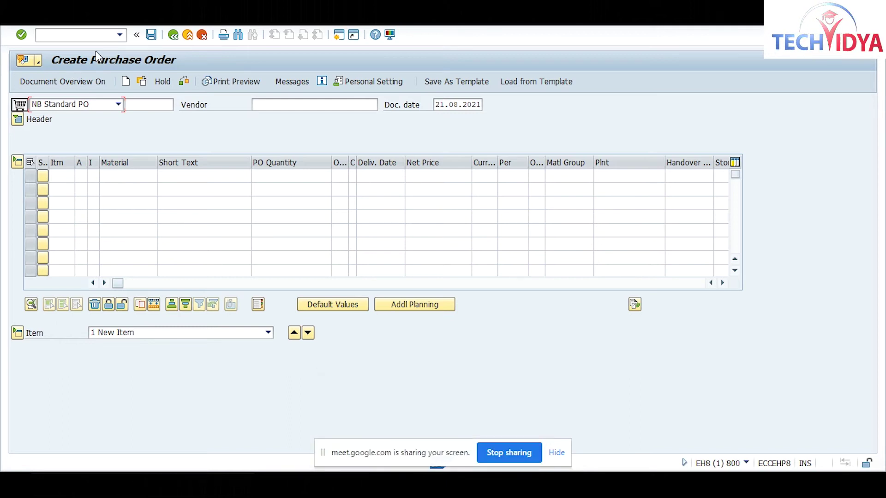
In Notepad, paste the creation message below the "Material document 370 posted" line and copy the new purchase order's number from it
key(alt+Tab)
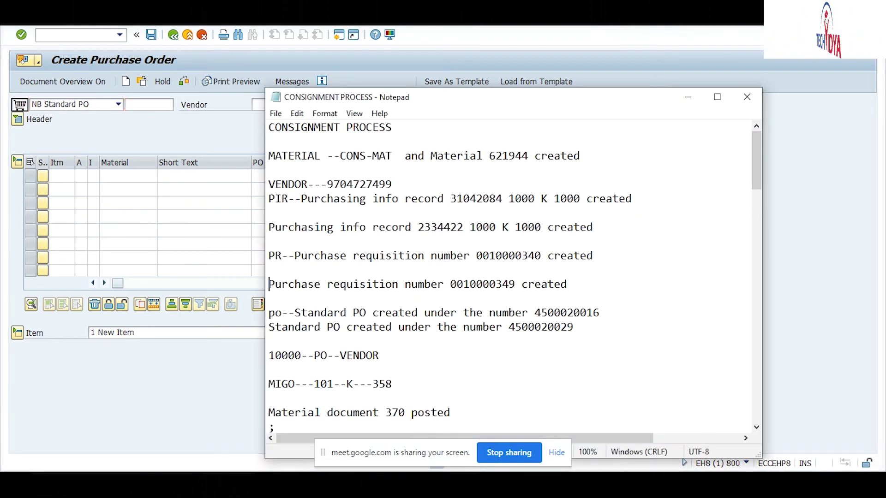
click(481, 411)
key(Return)
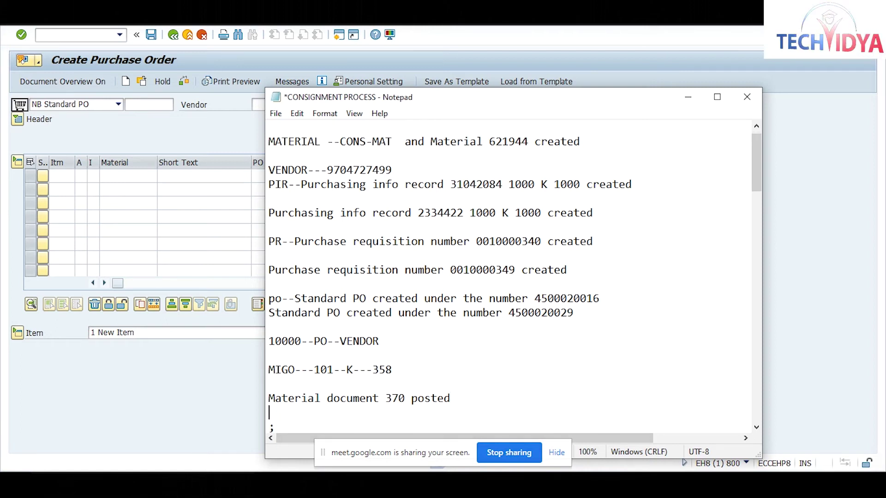
key(ctrl+v)
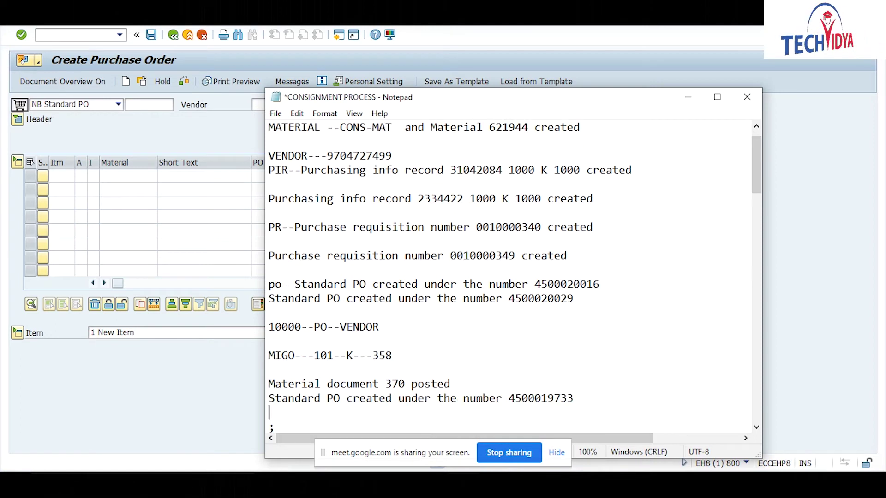
drag(509, 400, 576, 400)
key(ctrl+c)
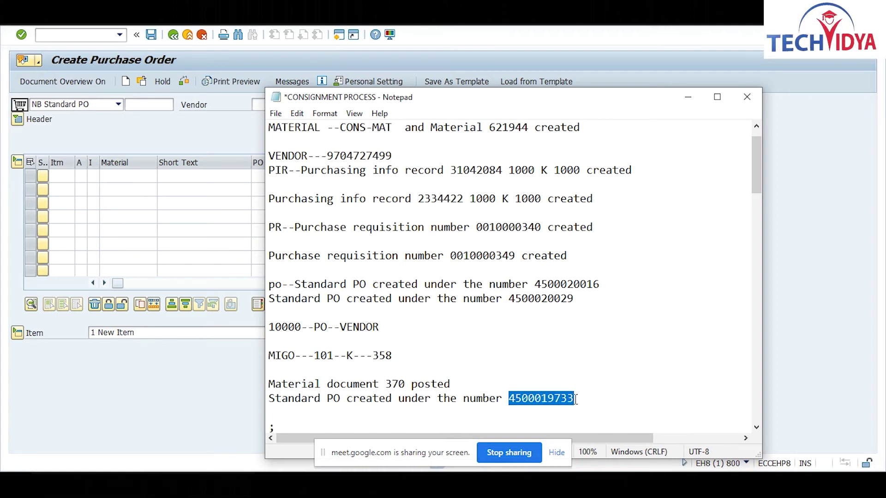
Back in SAP, start transaction /nmigo and load the new purchase order as the goods receipt reference
click(180, 138)
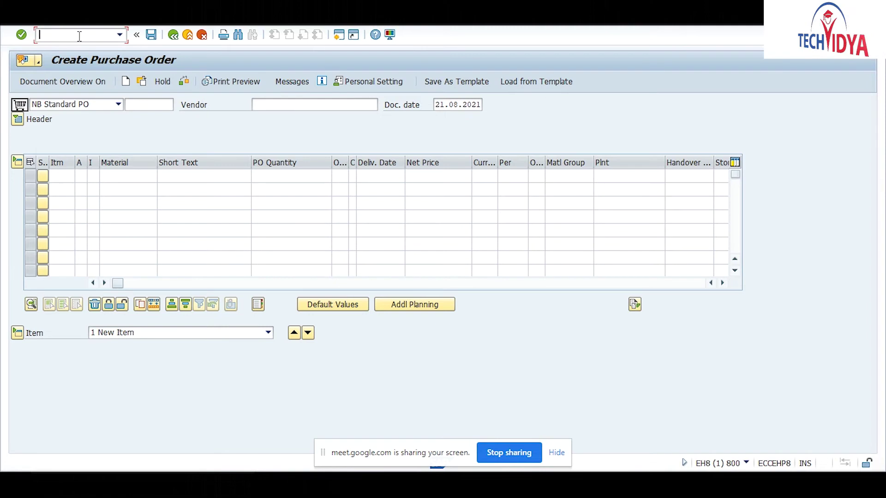
text(/nmigo)
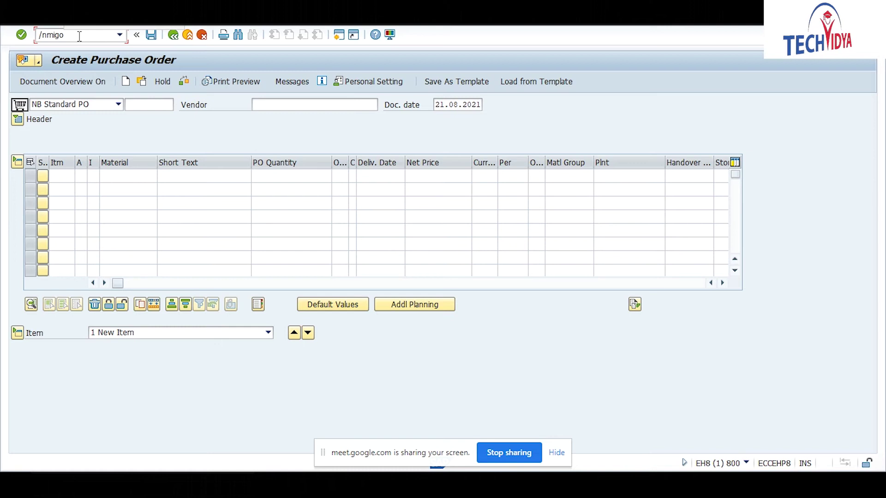
key(Return)
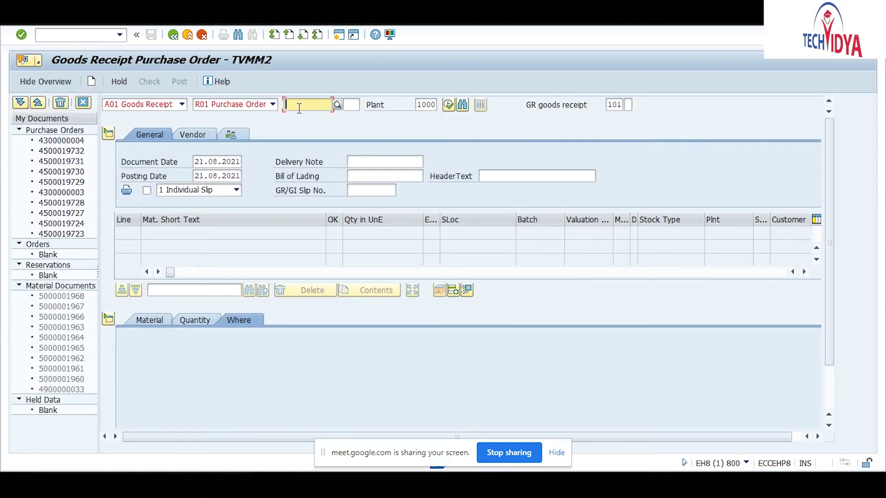
key(ctrl+v)
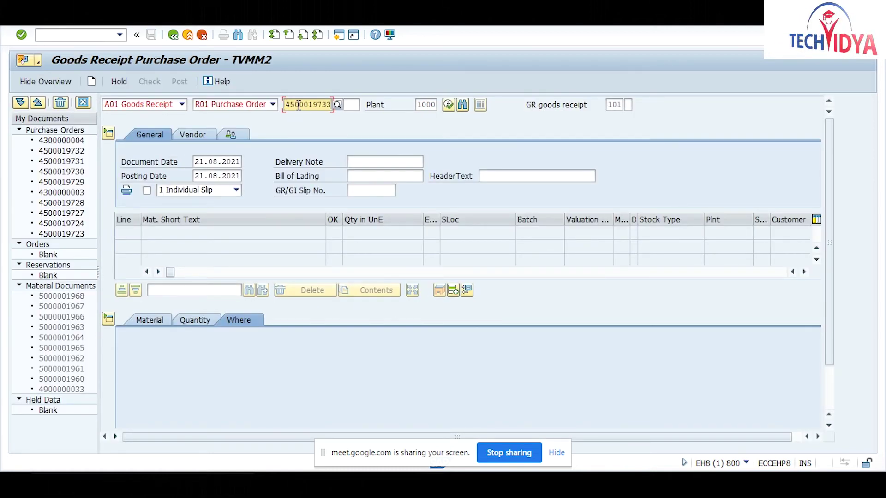
key(Return)
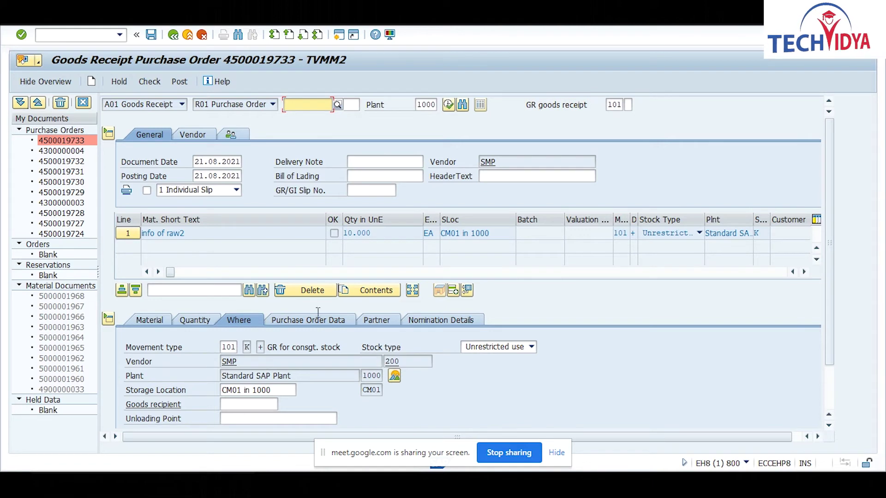
Review the receipt item's quantity, mark the item as OK, and check and post the goods receipt
click(201, 323)
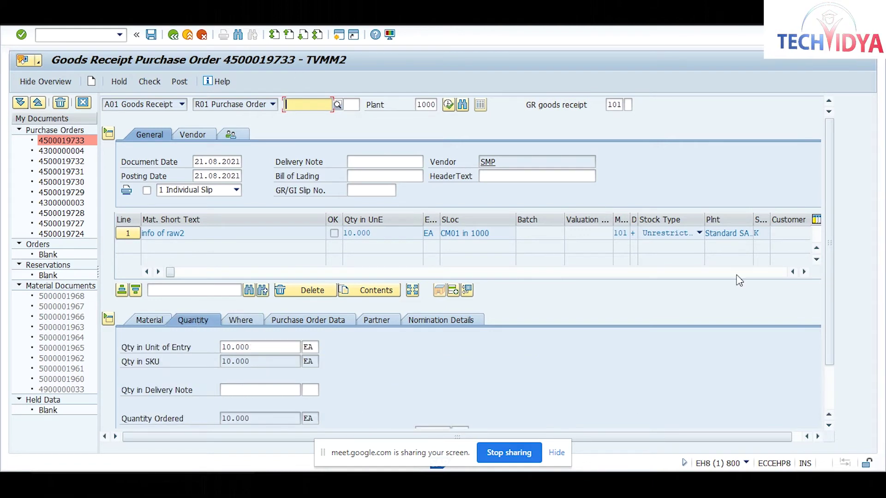
drag(828, 198, 830, 231)
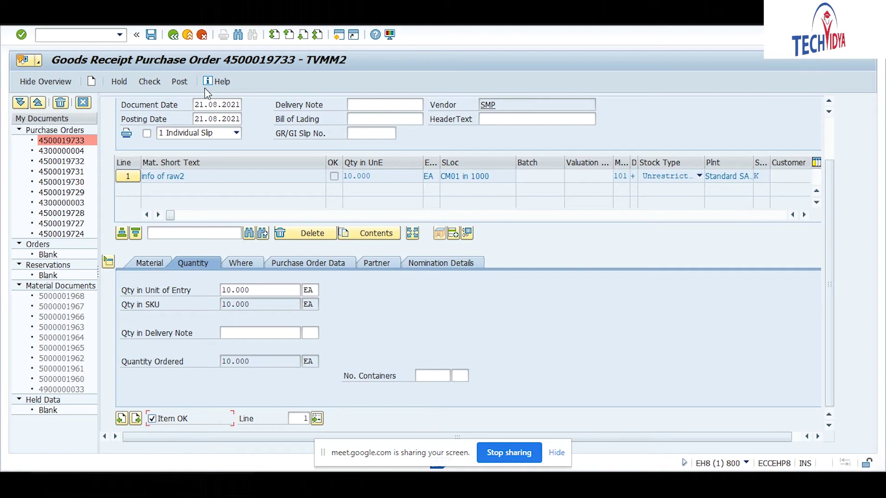
click(153, 83)
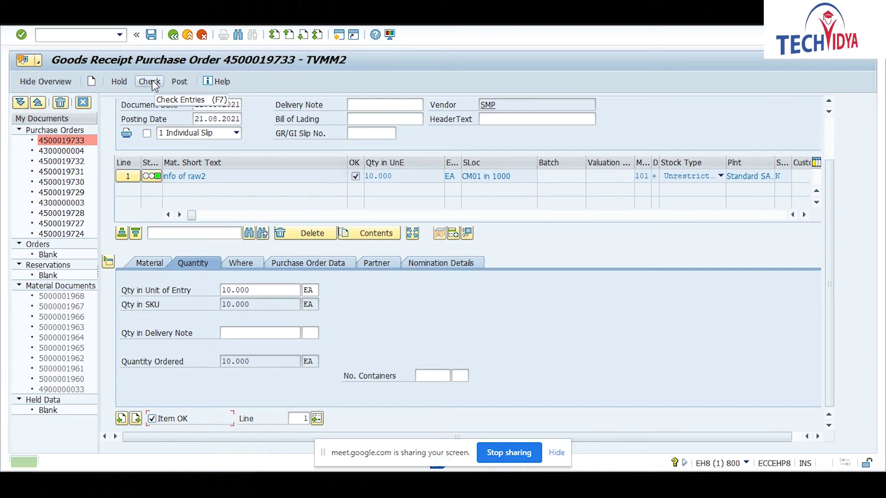
click(179, 82)
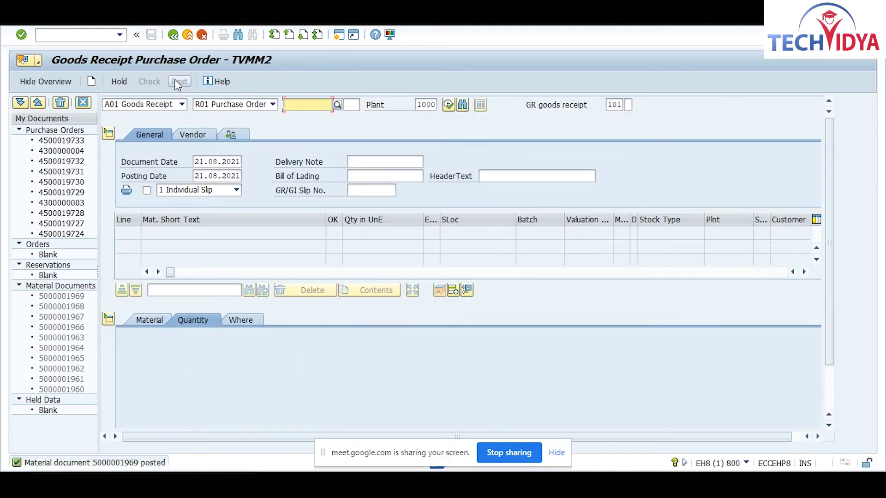
Copy the material document's posting message into the Notepad notes below the new purchase order's line, and return to SAP
double_click(135, 463)
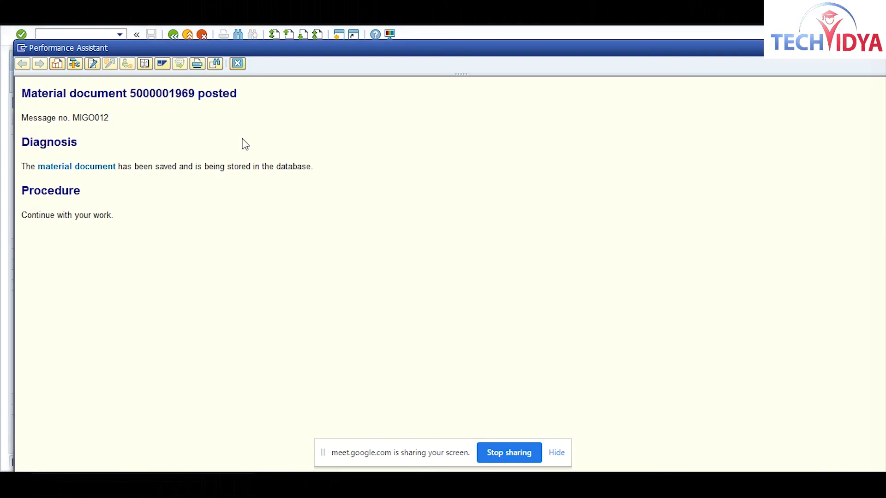
drag(243, 94, 32, 102)
key(ctrl+c)
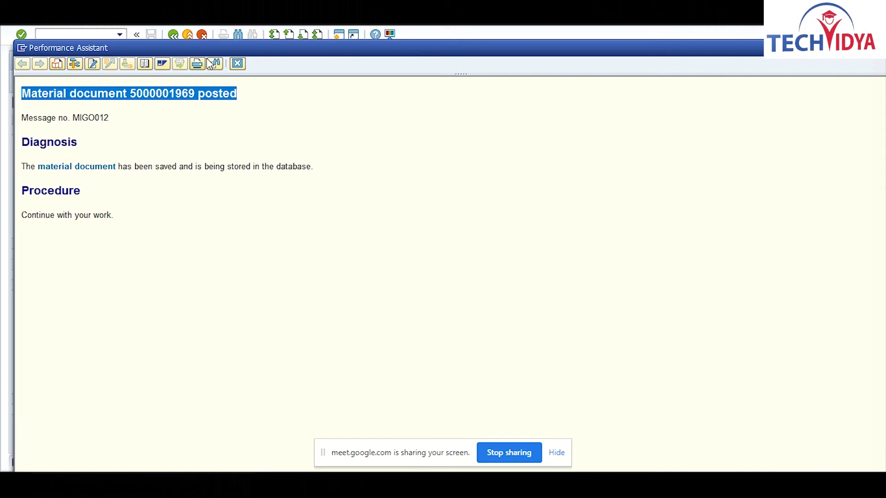
click(237, 64)
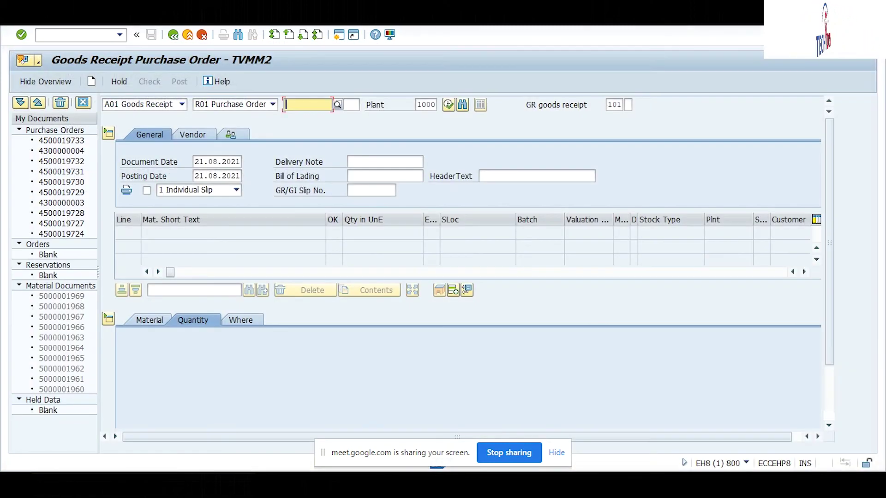
key(alt+Tab)
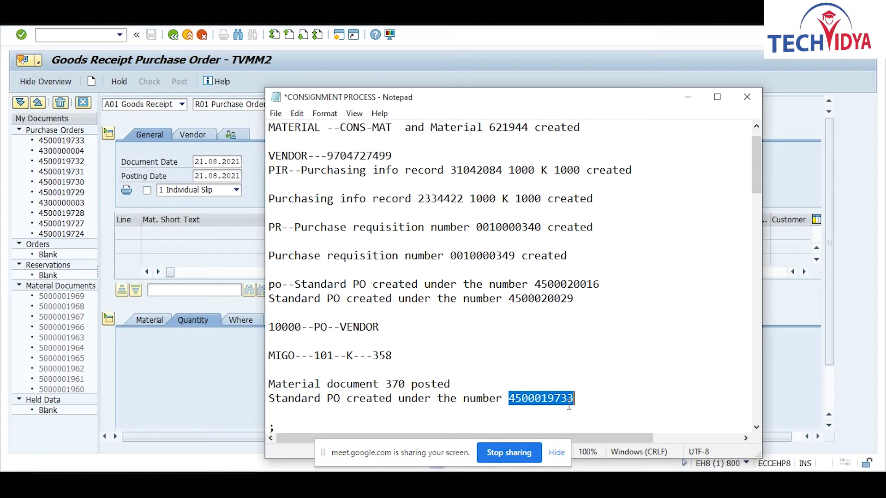
click(611, 399)
key(Return)
key(Return)
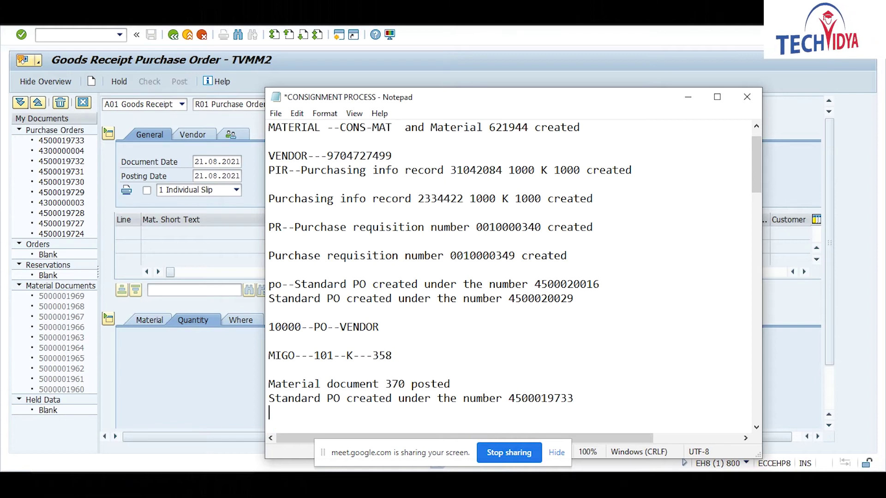
key(ctrl+v)
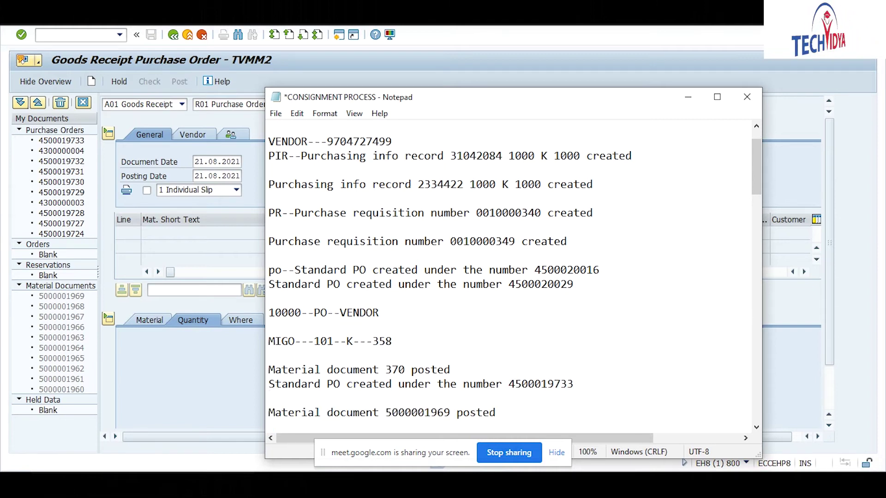
key(alt+Tab)
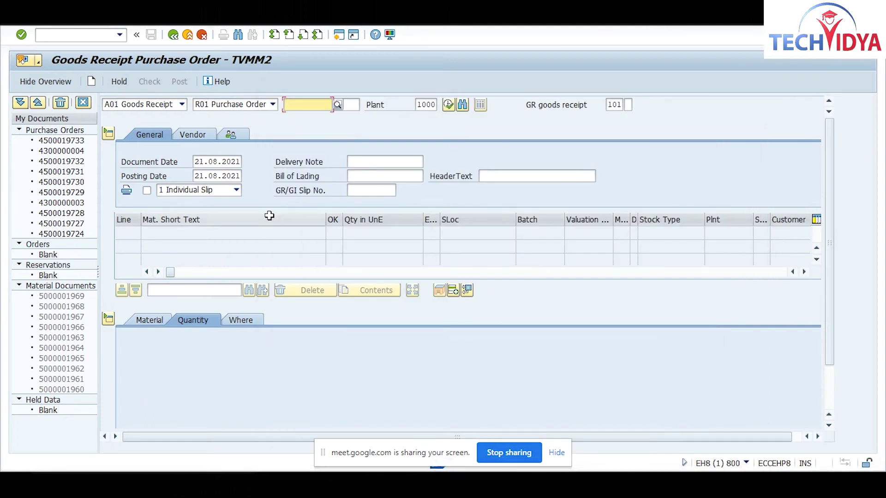
Open the stock overview in a new session with transaction mmbe
click(86, 36)
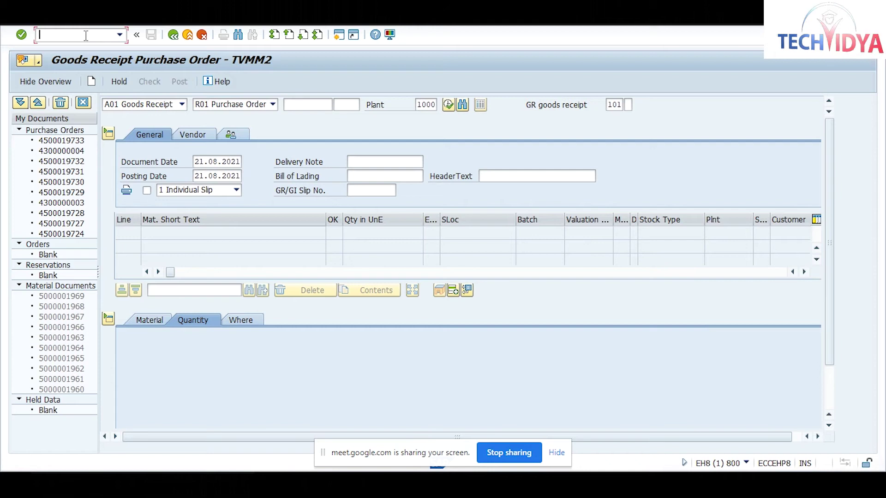
click(339, 37)
text(me)
key(BackSpace)
text(mbe)
key(Return)
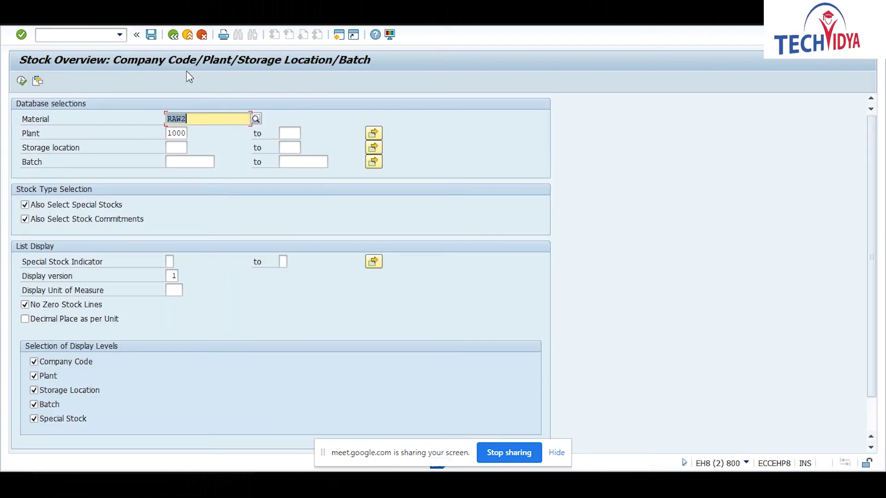
Restrict the stock overview selection for material RAW2 in plant 1000 to storage location cm01
click(176, 148)
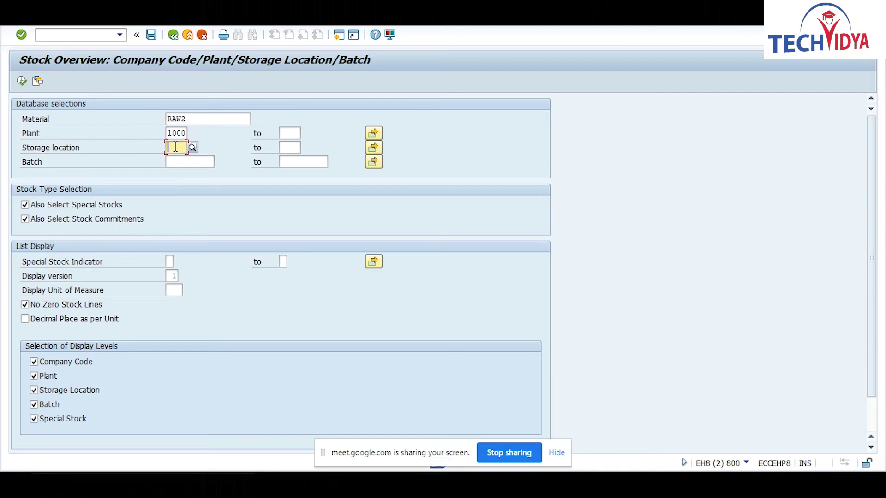
text(cm01)
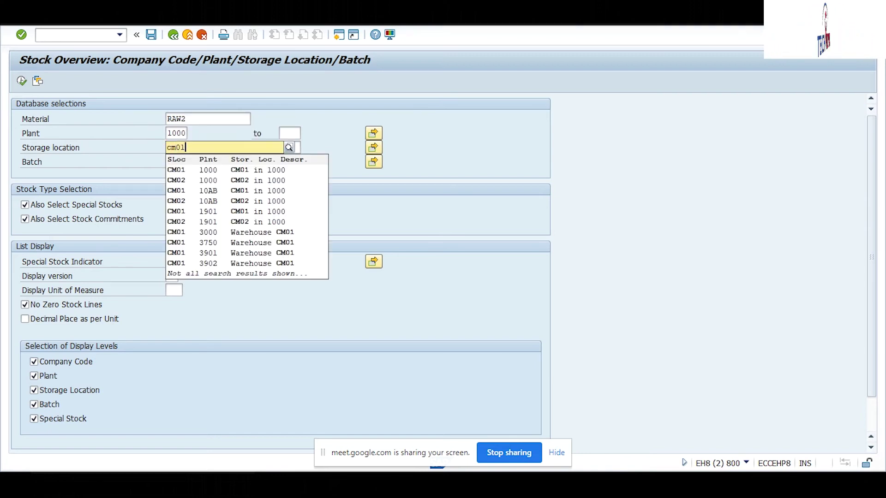
click(176, 147)
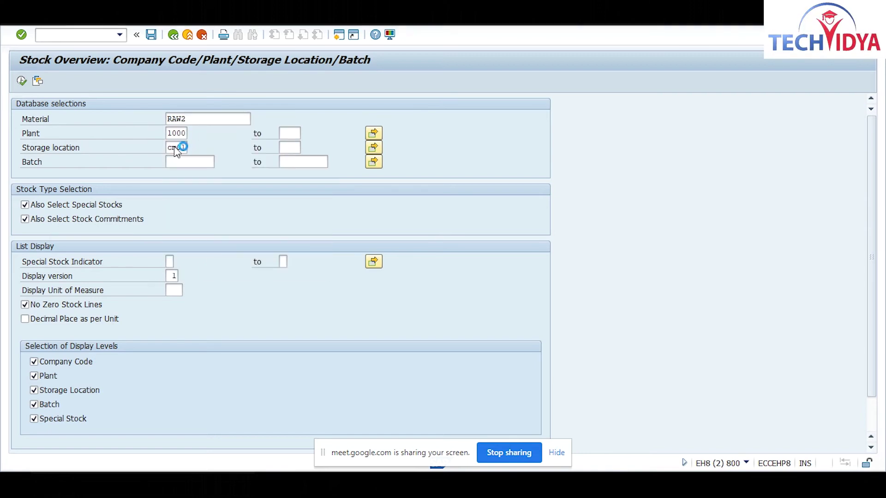
Run the stock overview for RAW2, and open transaction mb1b for transfer postings in a new session
key(F8)
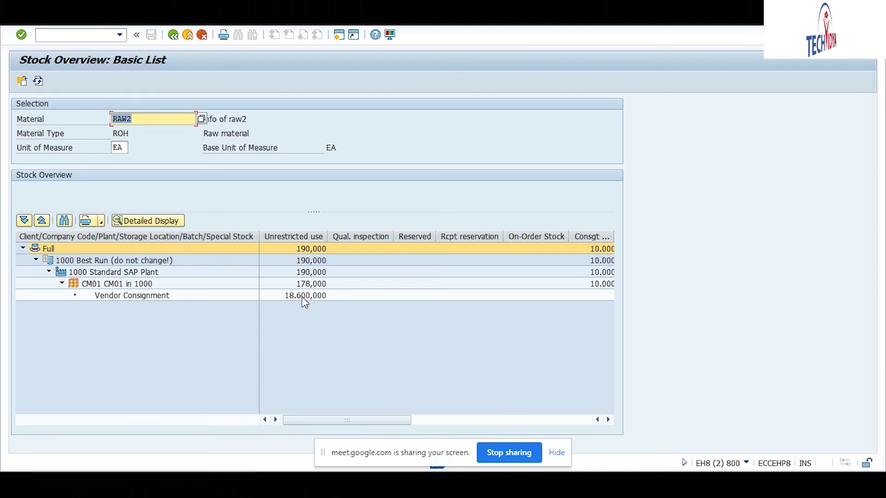
click(65, 34)
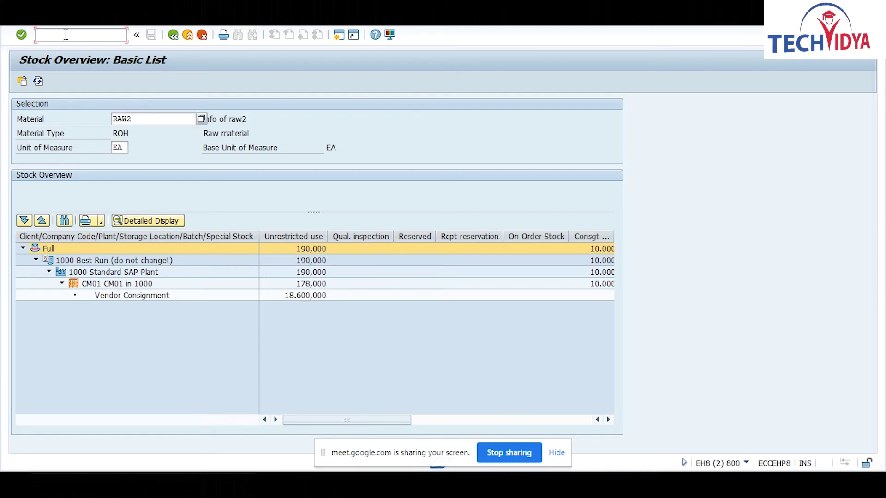
click(337, 36)
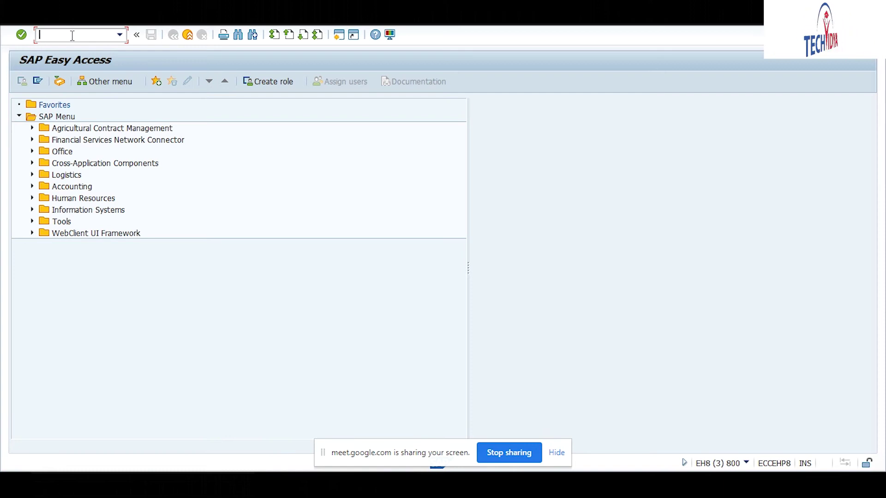
text(mb1b)
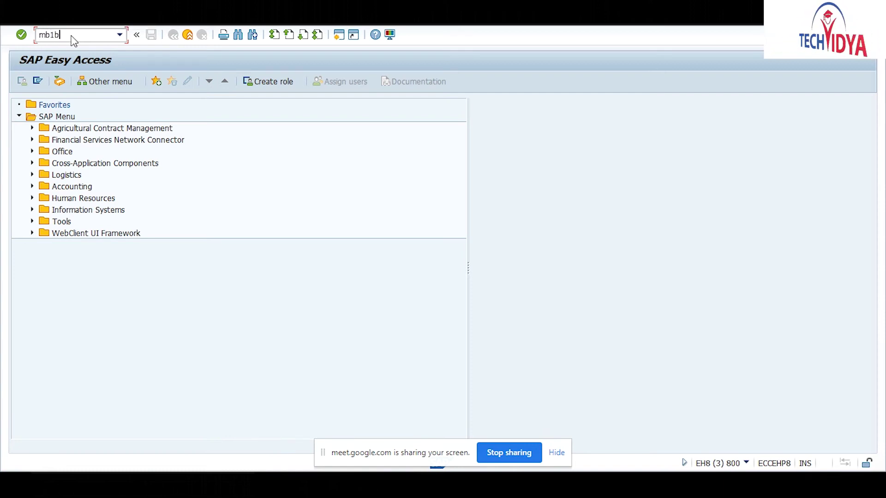
key(Return)
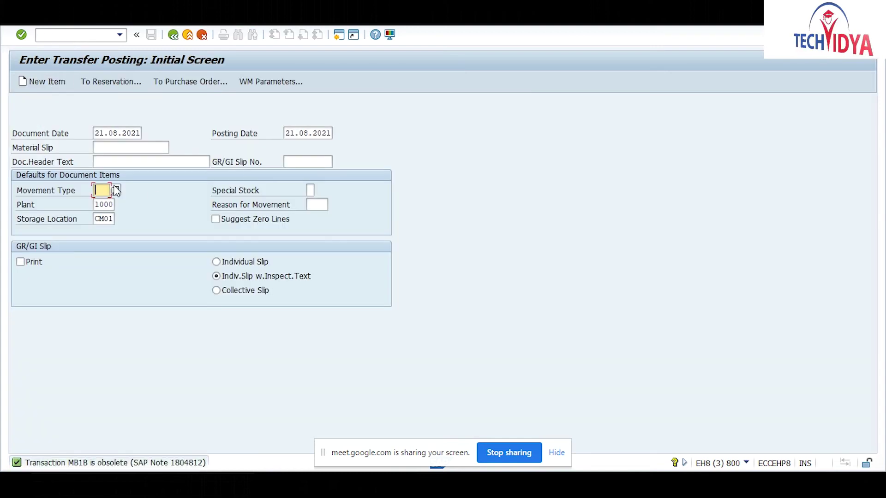
Set the transfer posting defaults to movement type 411 with special stock K, and continue to the item entry
text(411)
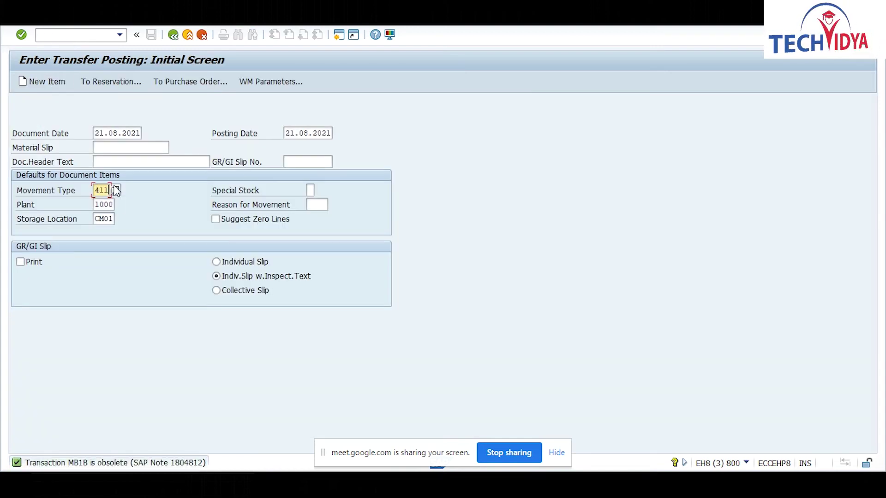
key(Tab)
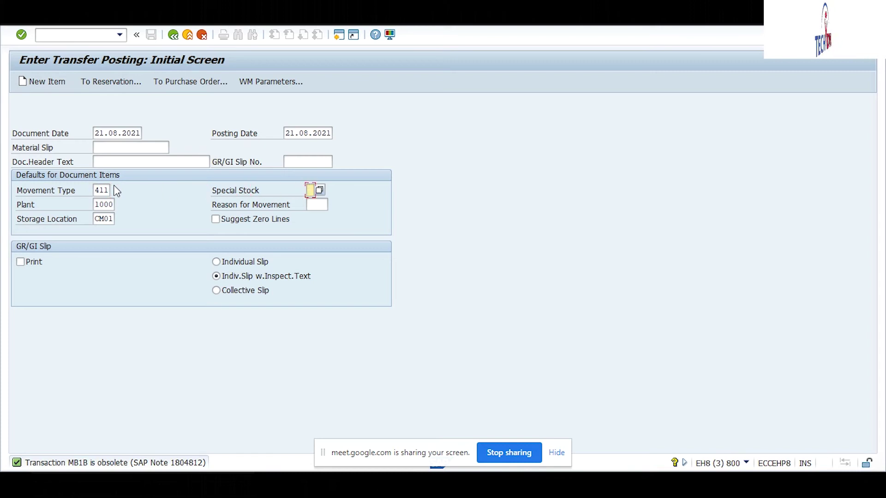
text(k)
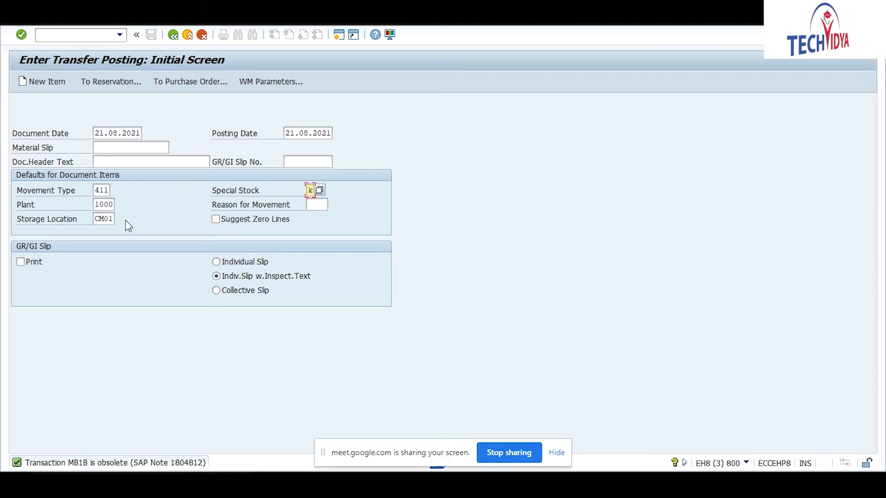
key(Return)
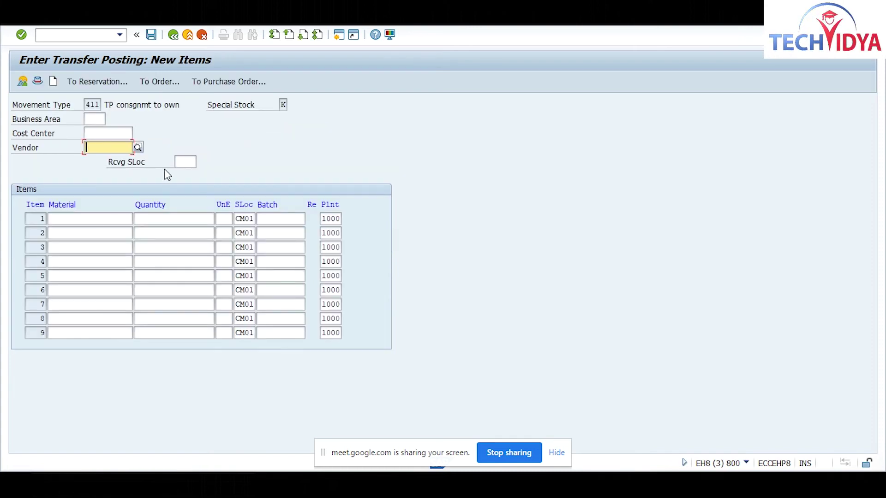
Enter vendor 200 and an item for material raw2 with quantity 600, and accept posting with the price change
text(200)
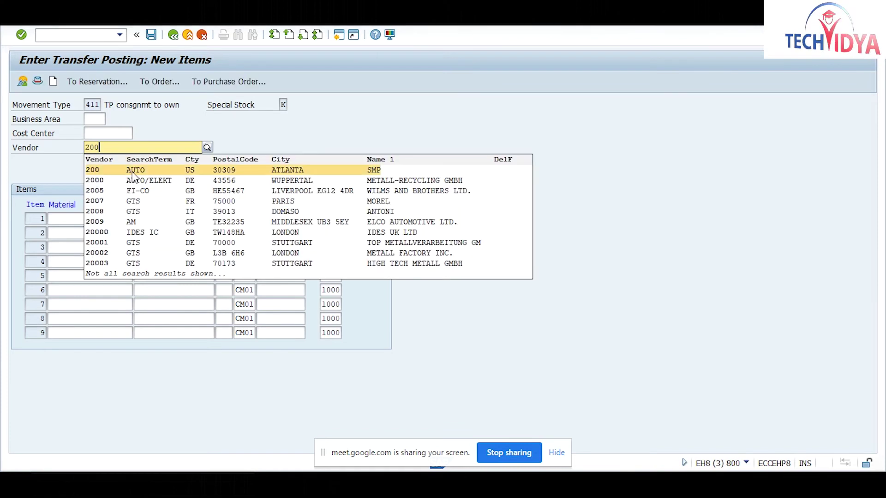
click(103, 169)
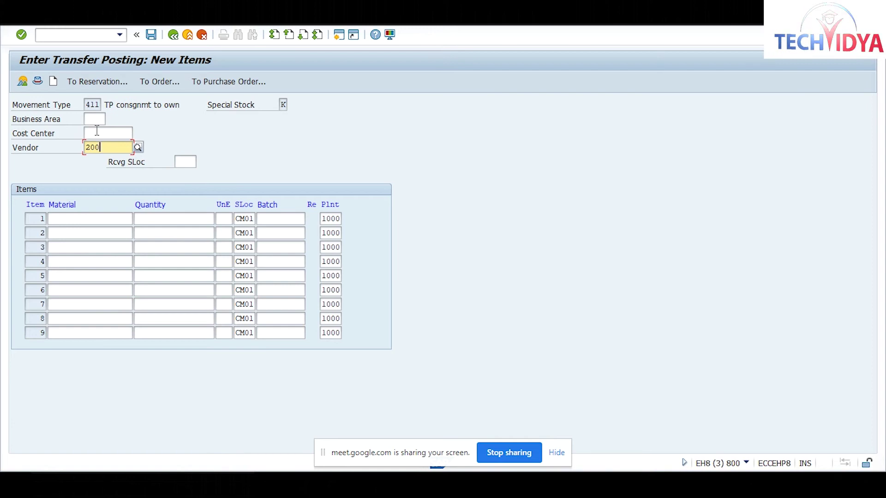
click(72, 220)
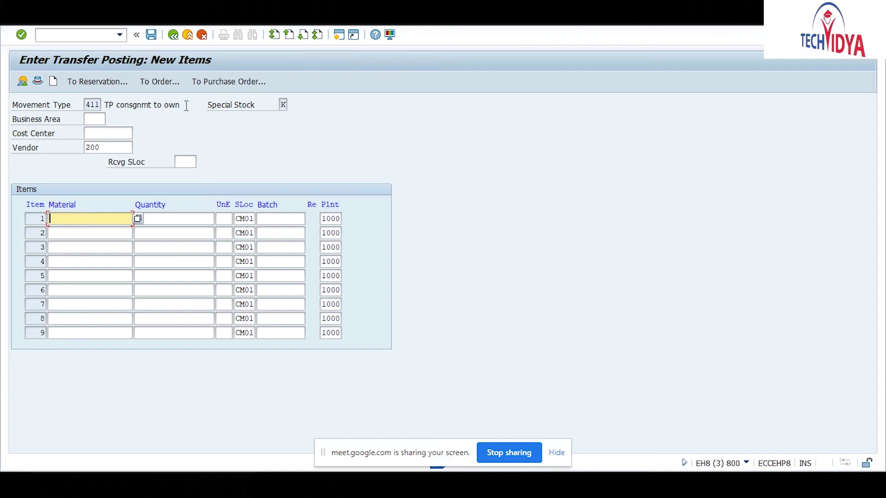
text(raw2)
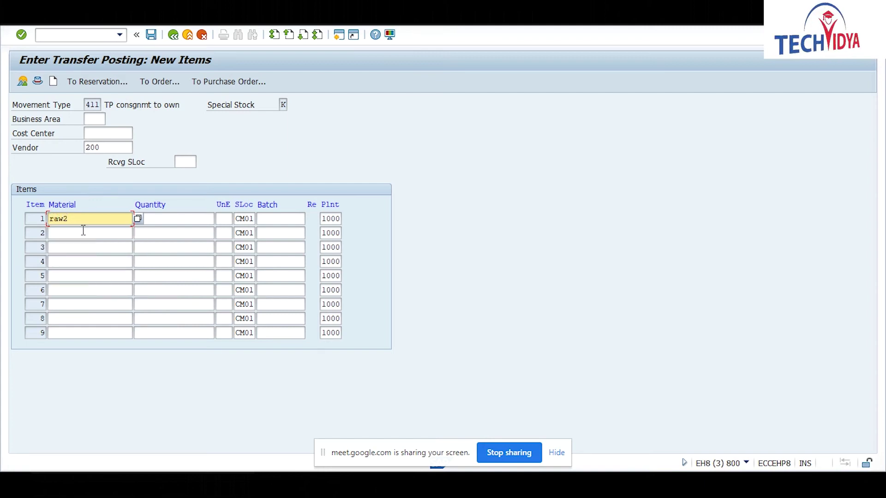
key(Tab)
text(600)
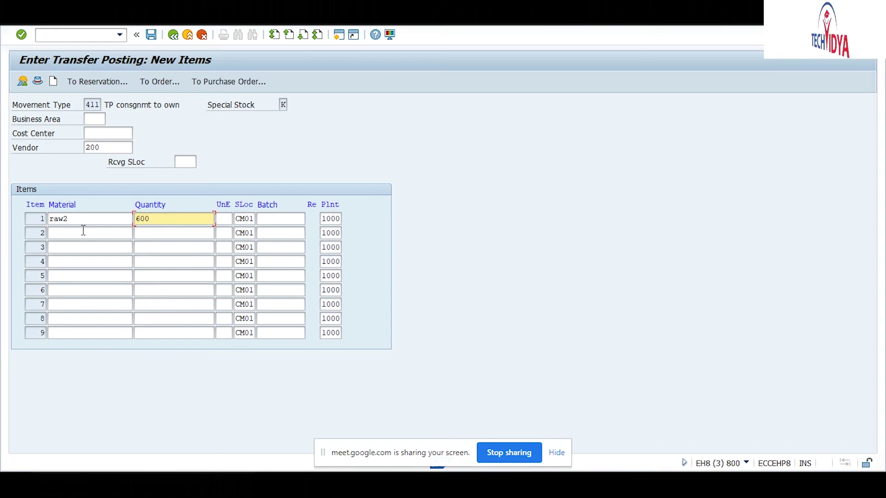
key(Return)
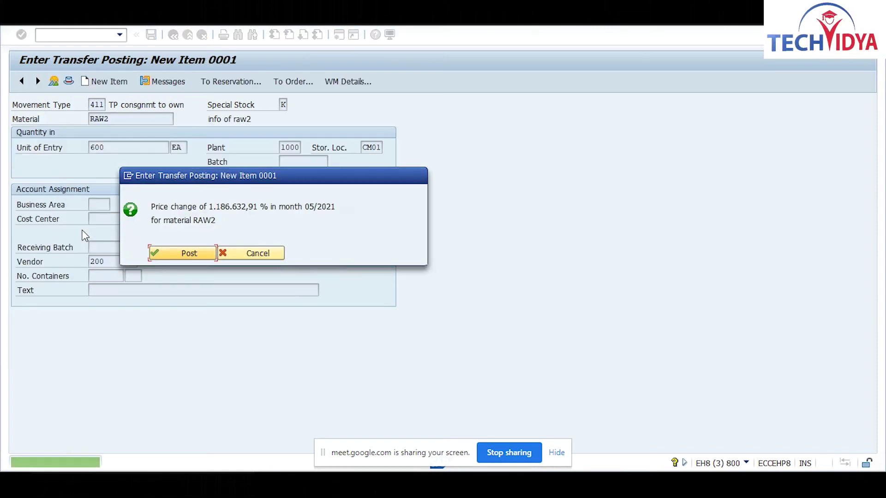
click(188, 254)
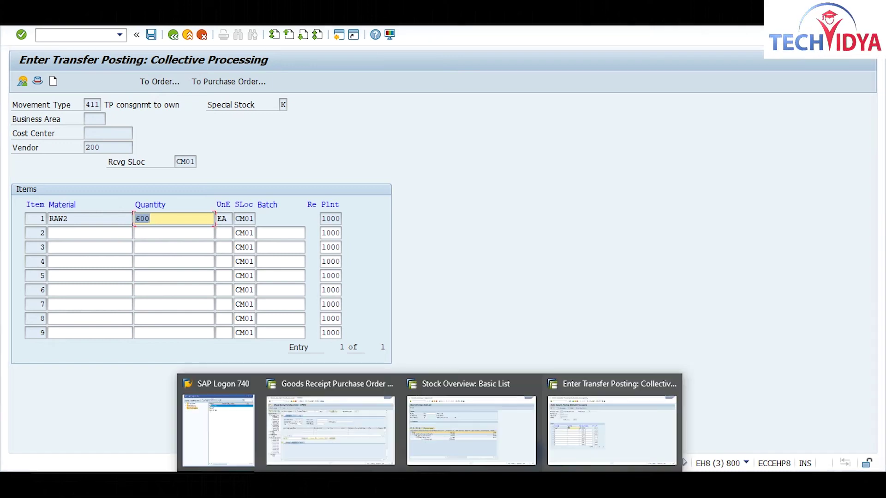
Switch to the stock overview session and refresh the RAW2 stock list
click(450, 390)
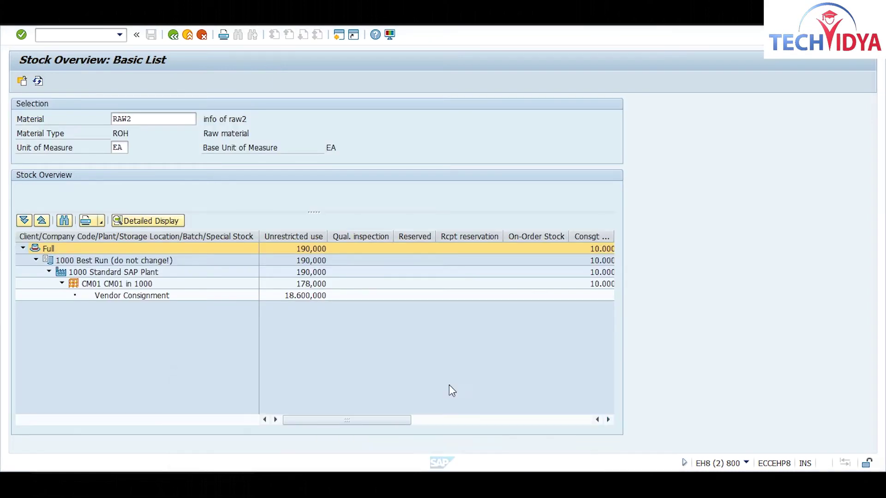
click(37, 83)
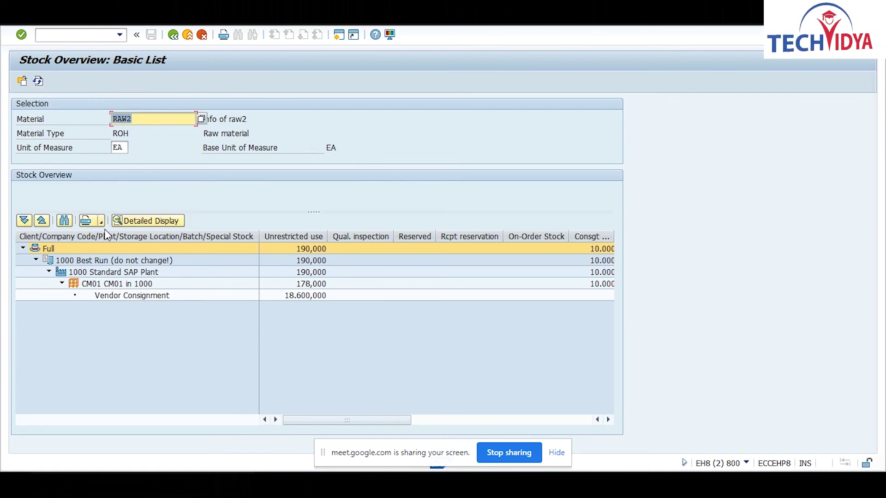
click(38, 83)
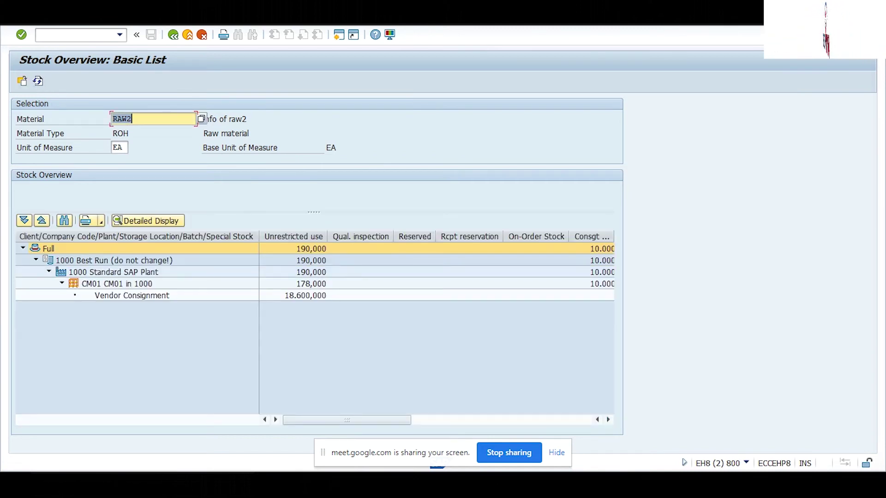
Return to the transfer posting session and post the consignment-to-own transfer
mouse_move(412, 445)
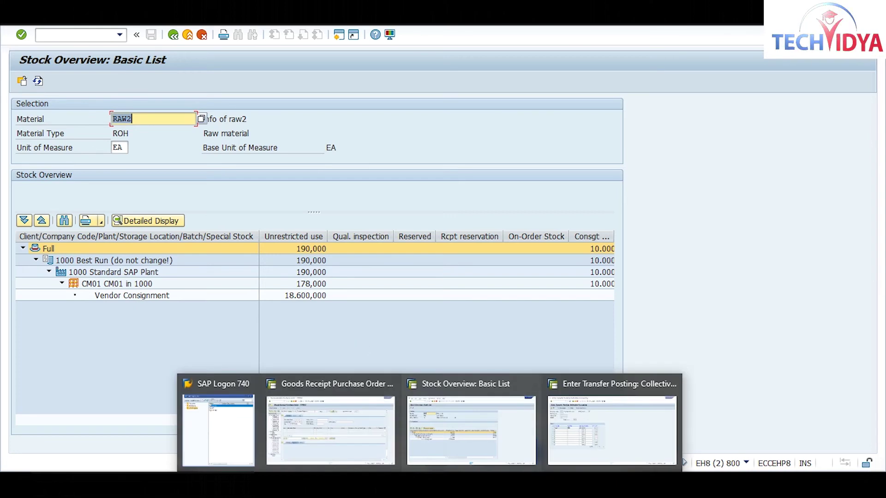
click(590, 438)
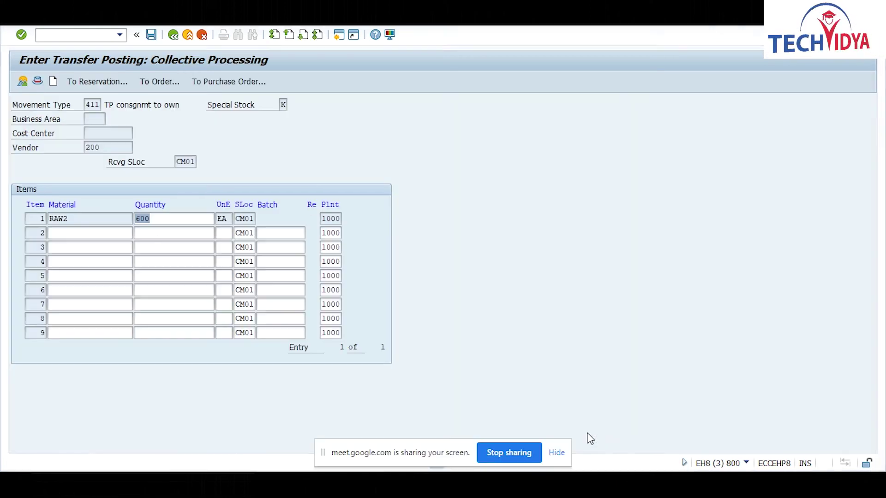
click(151, 35)
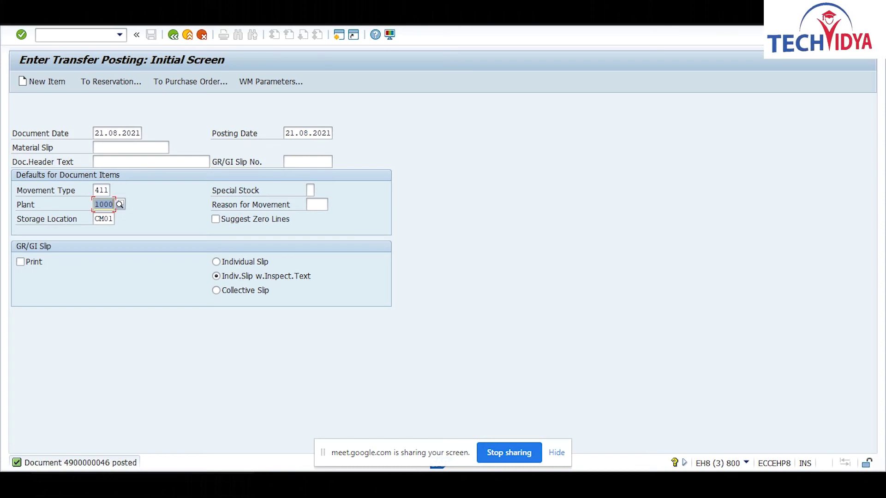
Refresh the RAW2 stock overview to examine the own stock and vendor consignment stock in CM01 after the transfer posting
mouse_move(437, 467)
click(468, 418)
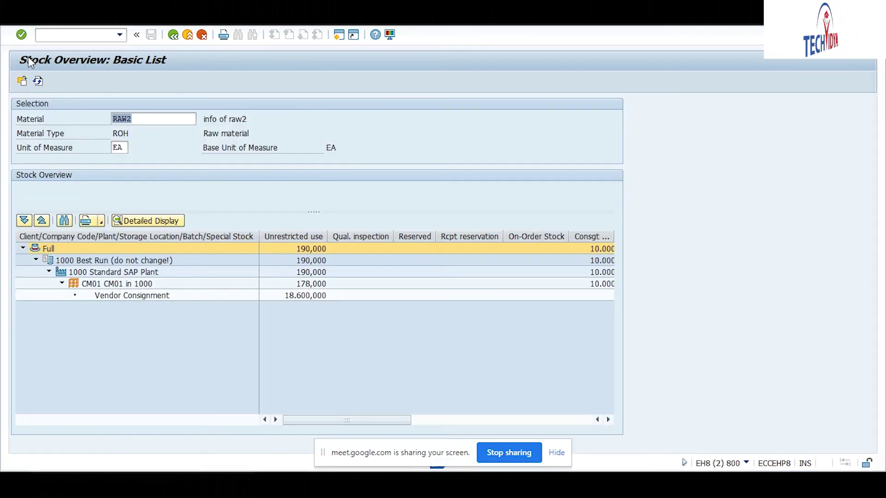
click(38, 81)
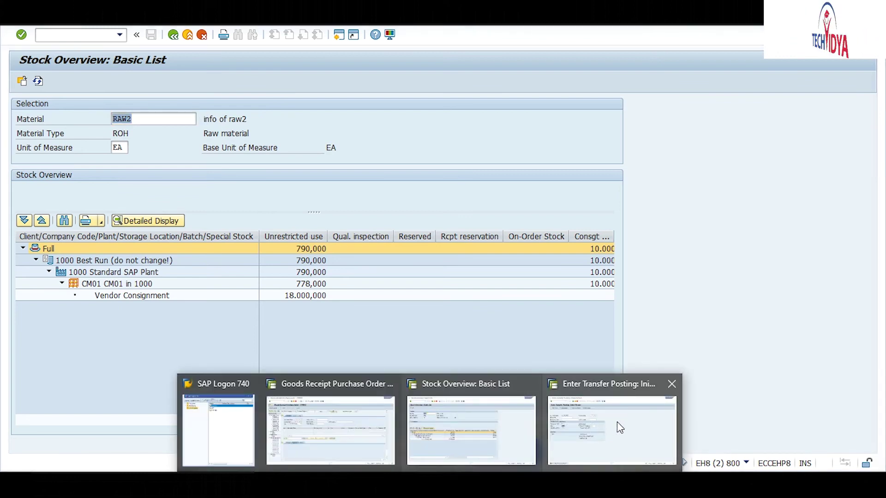
Replace the transfer posting transaction in its session with goods issue transaction mb1a
click(617, 422)
click(99, 35)
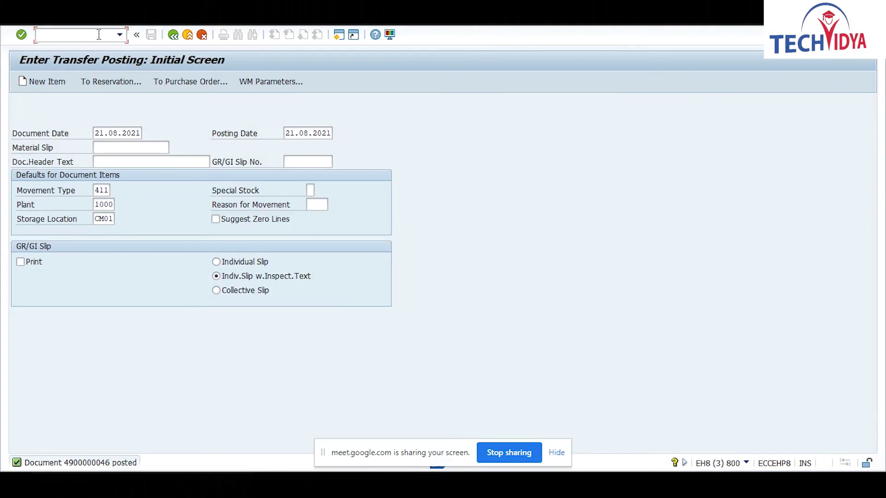
text(/)
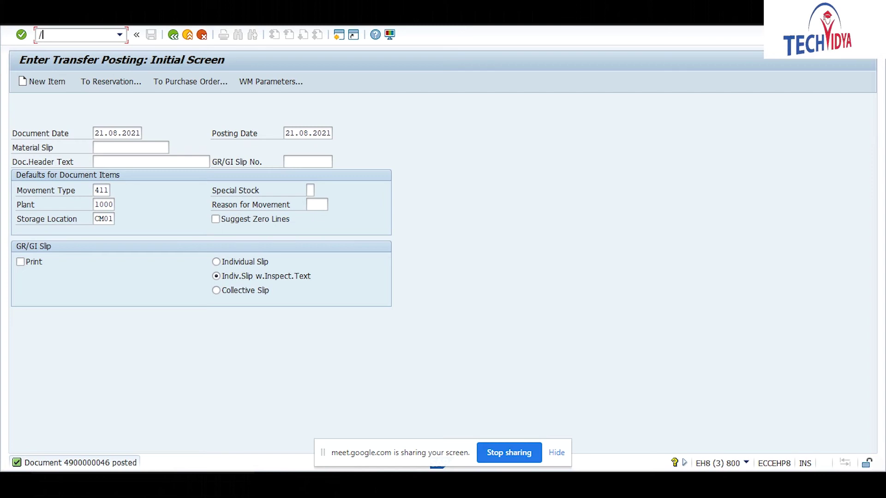
text(nmb1a)
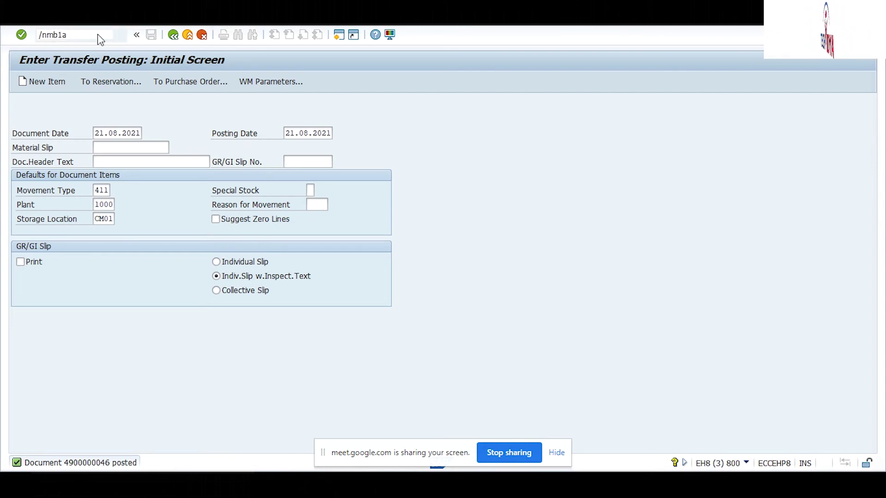
key(Return)
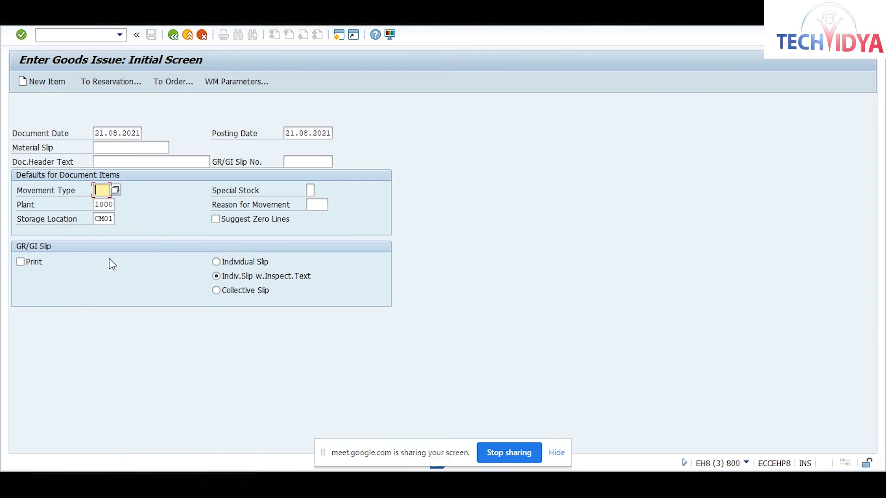
Set the goods issue defaults to movement type 201 with special stock K, and continue to the item entry
text(20)
click(102, 204)
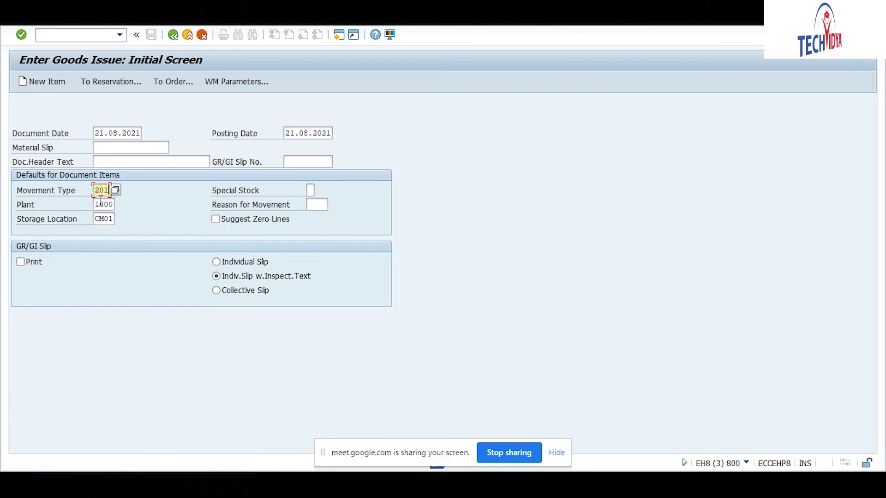
key(Tab)
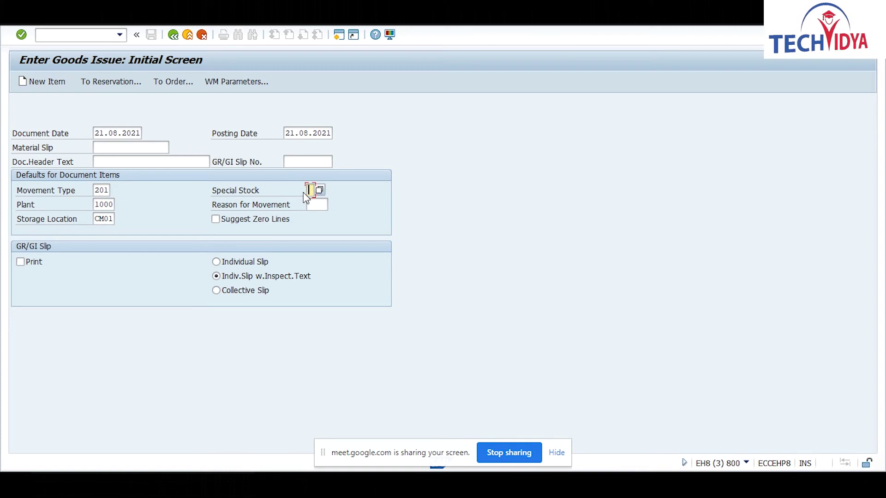
text(K)
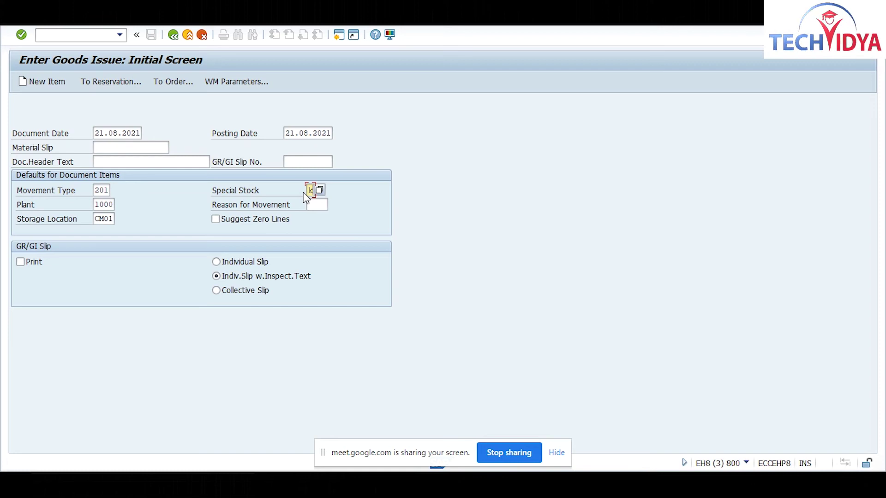
key(Return)
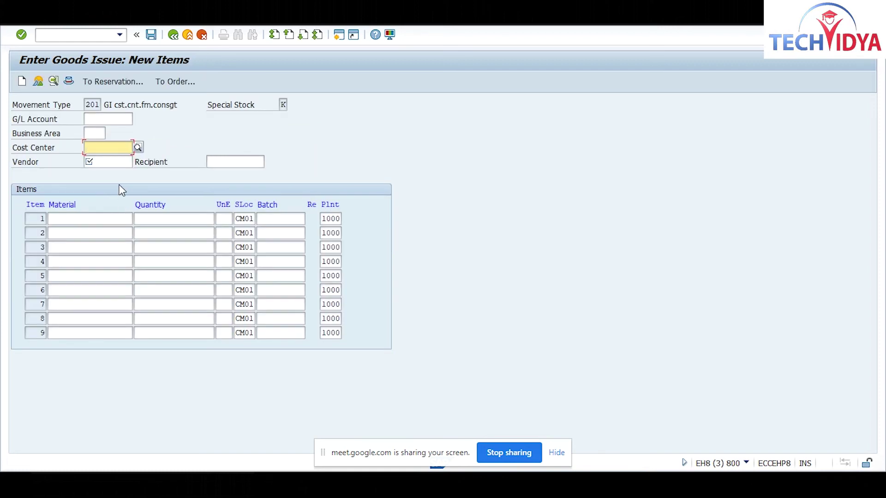
Assign the consignment goods issue to cost center 1000
text(10)
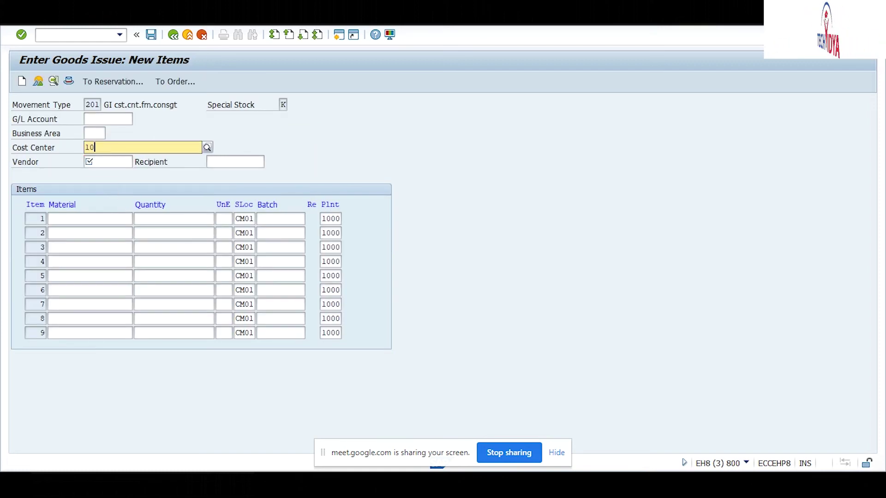
text(00)
key(Down)
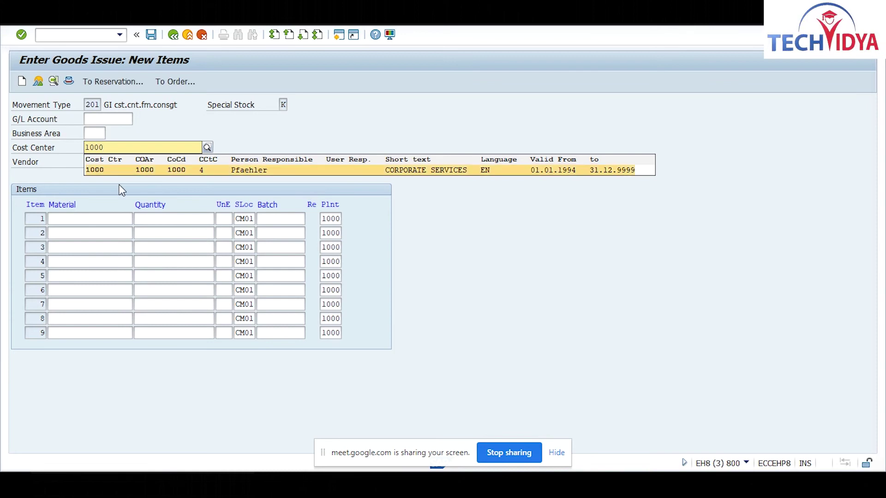
key(Return)
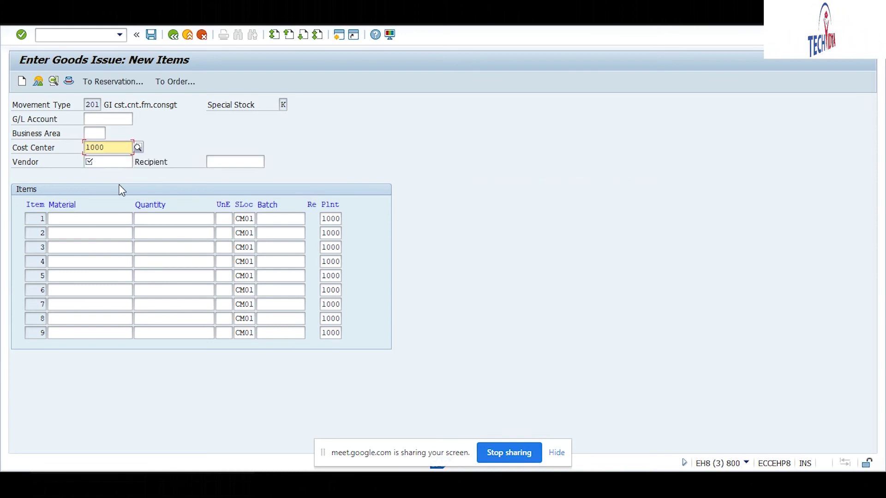
Enter vendor 200 with an item for 200 units of material RAW2, and post the consignment goods issue
click(98, 162)
text(200)
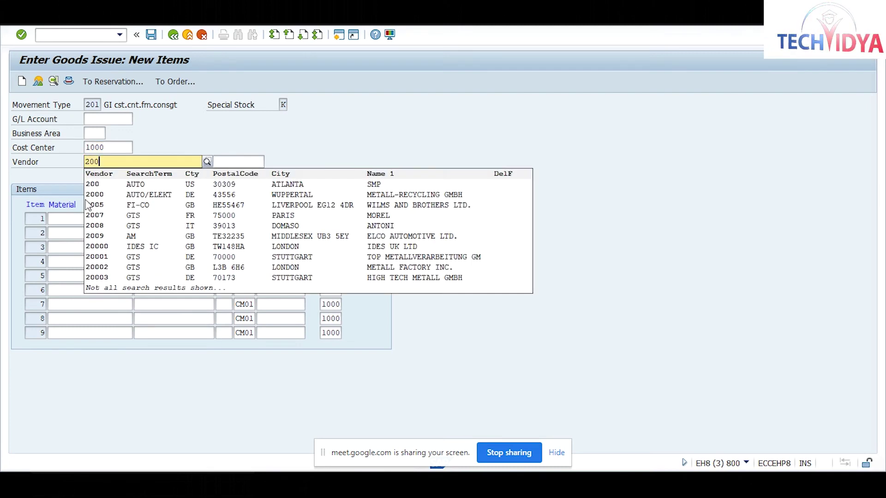
click(102, 184)
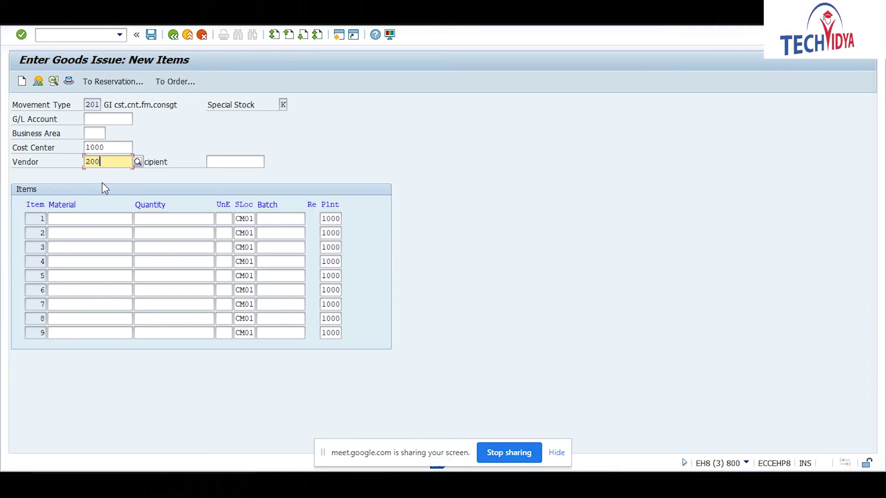
click(70, 217)
text(raw2)
key(Tab)
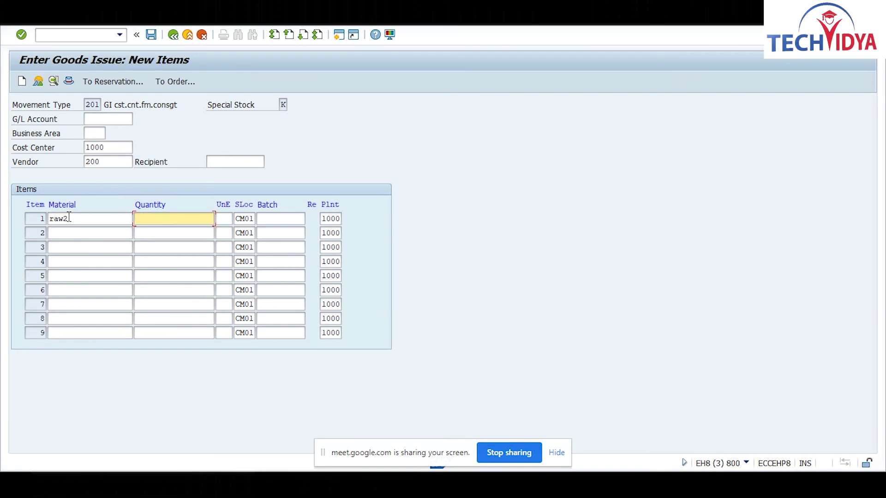
text(200)
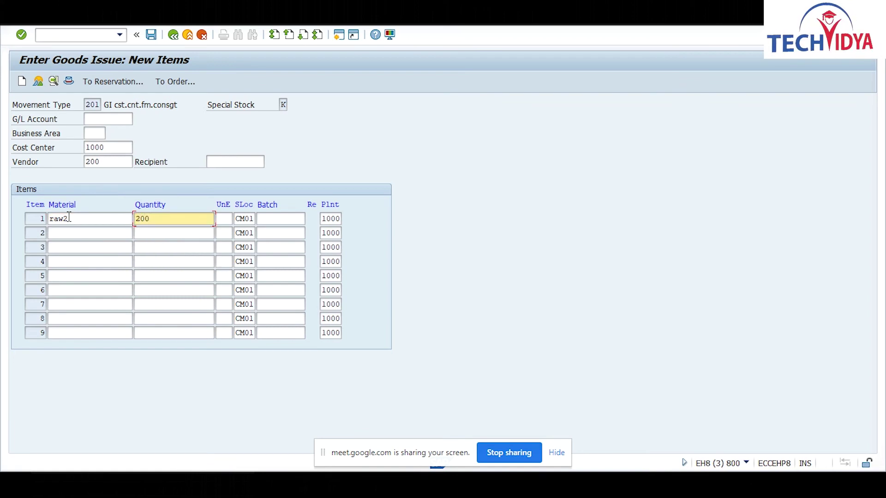
key(Return)
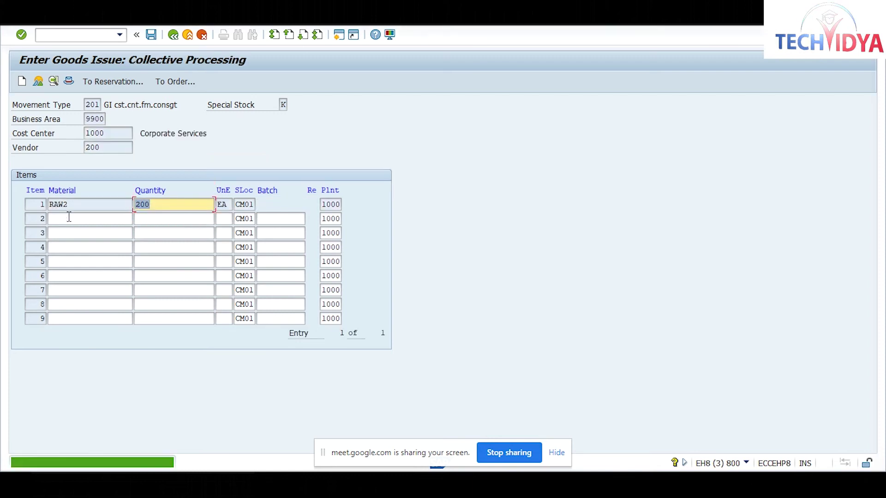
key(ctrl+s)
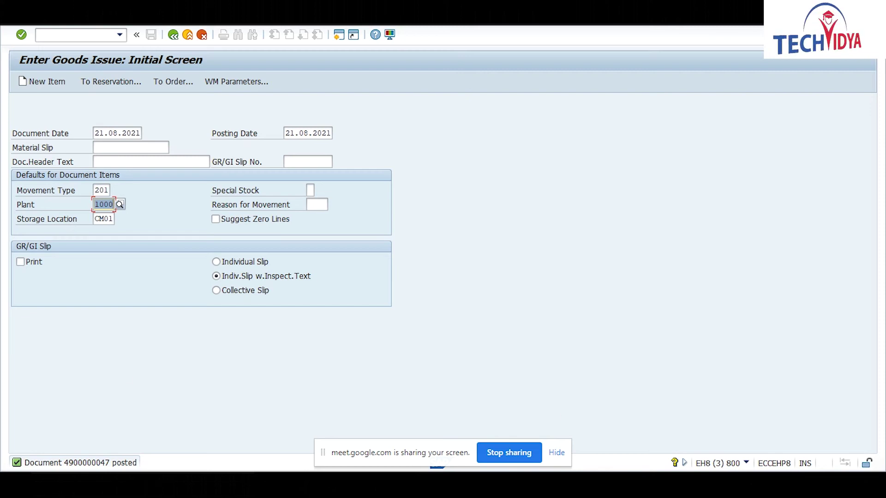
Refresh the RAW2 stock overview to examine the vendor consignment stock after the goods issue
click(447, 456)
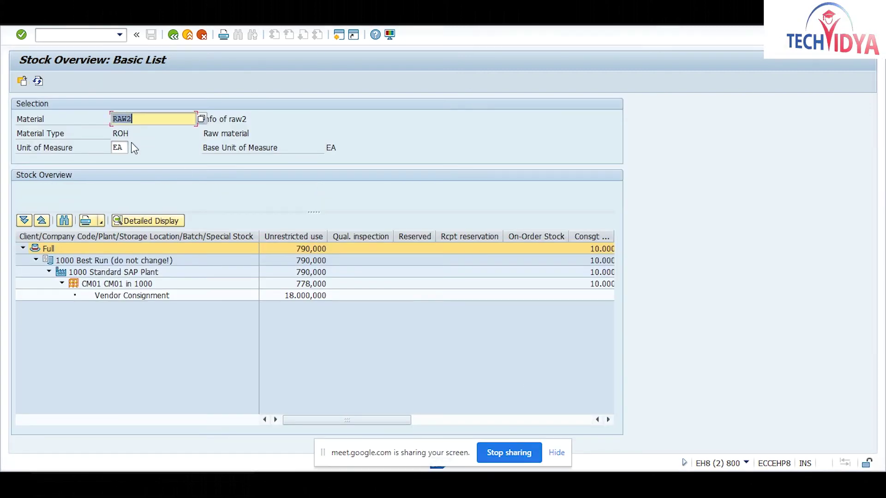
click(39, 82)
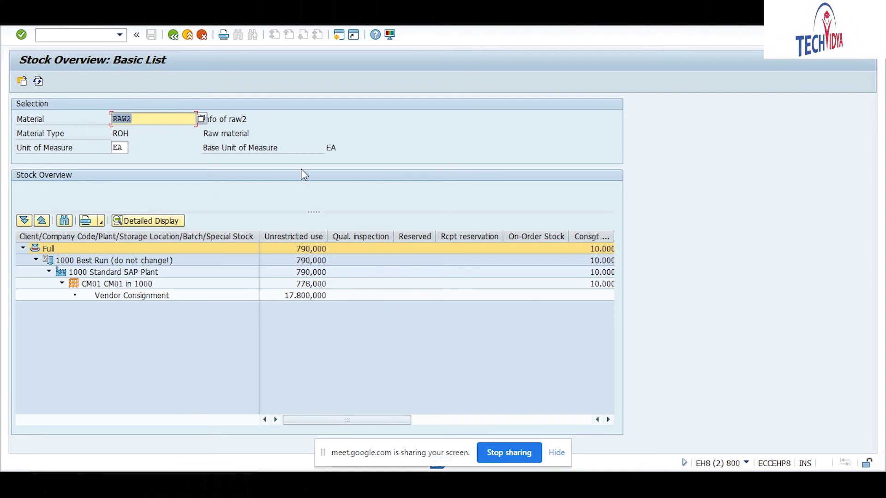
Open the material document list transaction mb51 in a new session
click(339, 34)
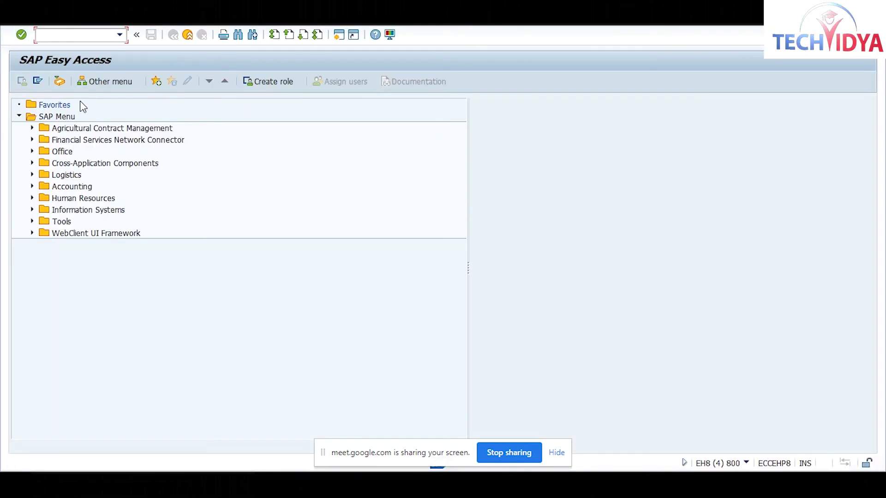
text(mb)
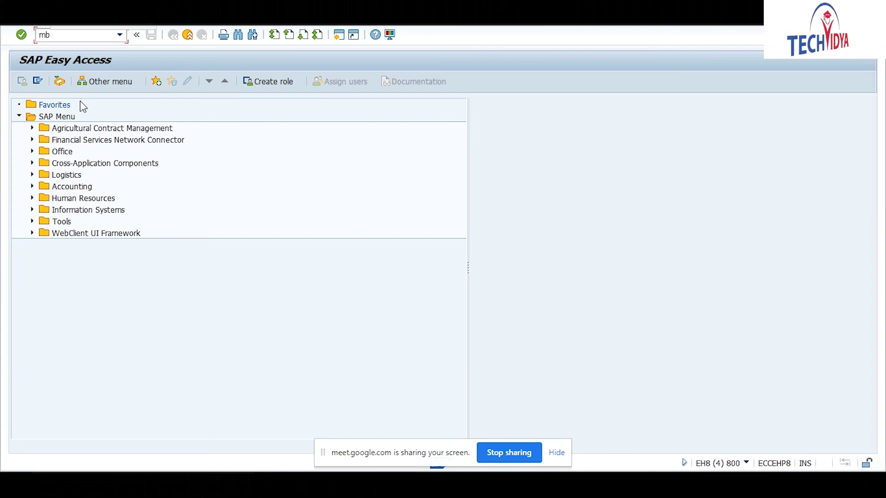
text(51)
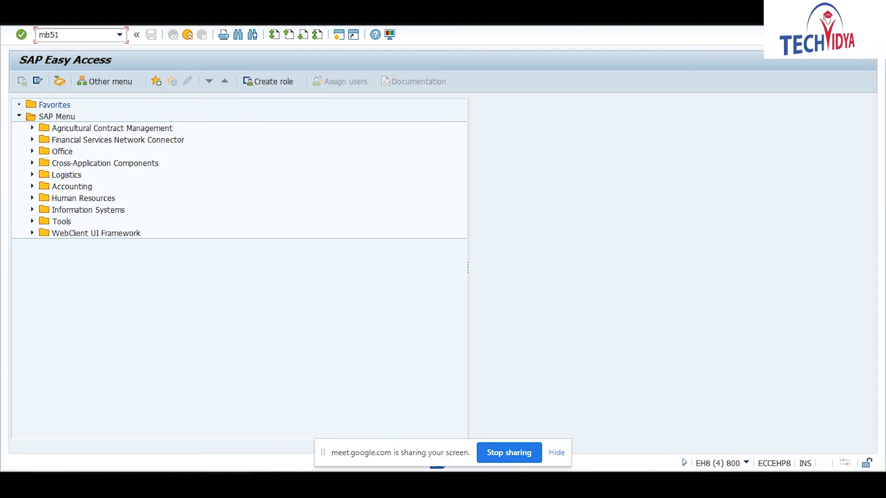
key(Return)
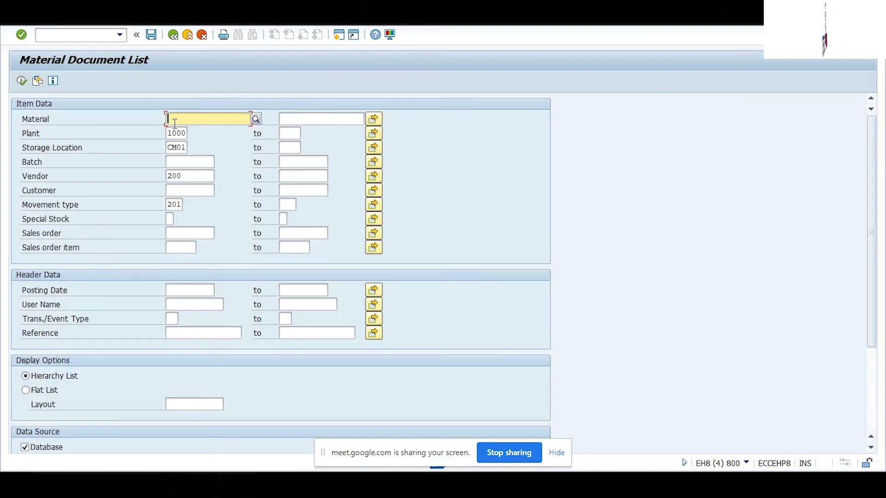
List the material documents for RAW2 with special stock K, examine the movement type 201 postings, and return to the selection
text(raw2)
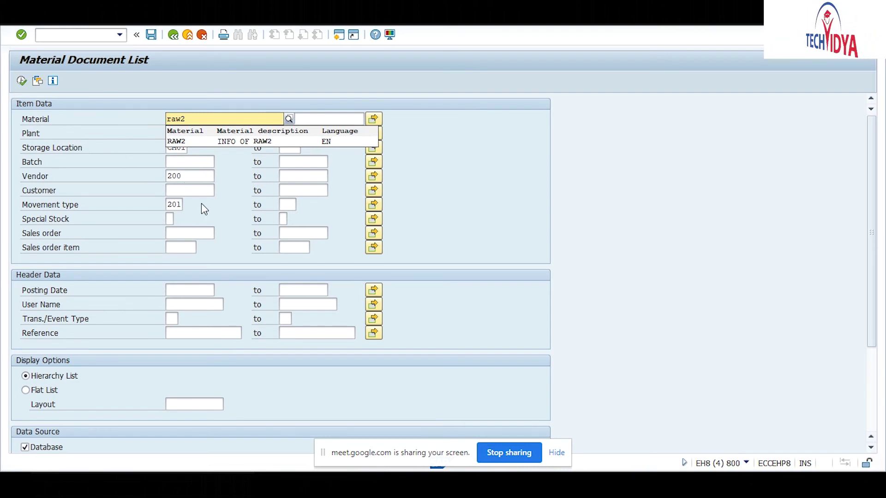
click(169, 218)
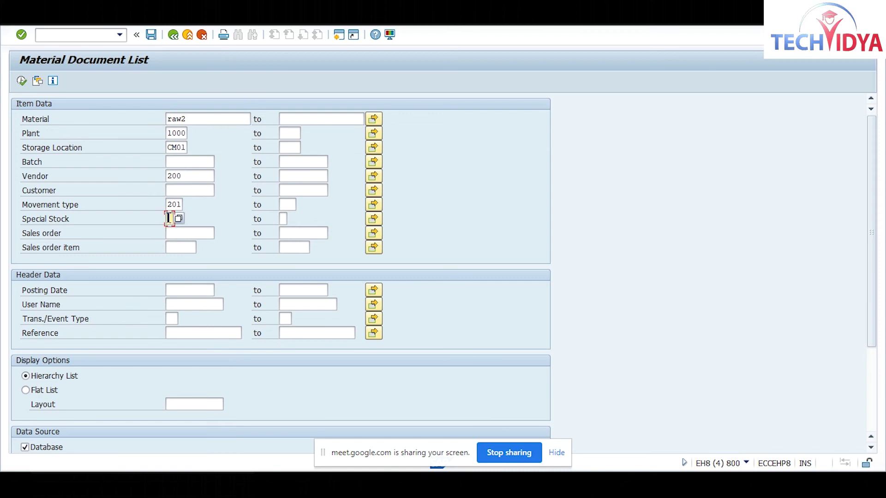
text(K)
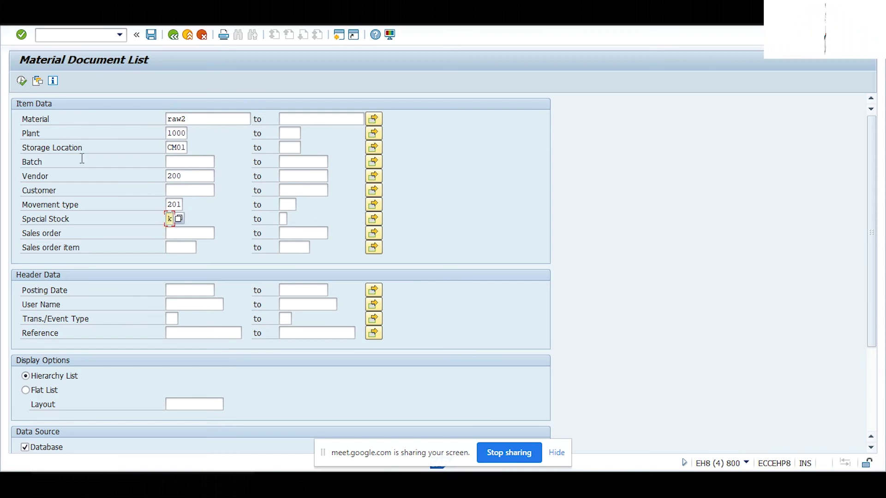
click(22, 81)
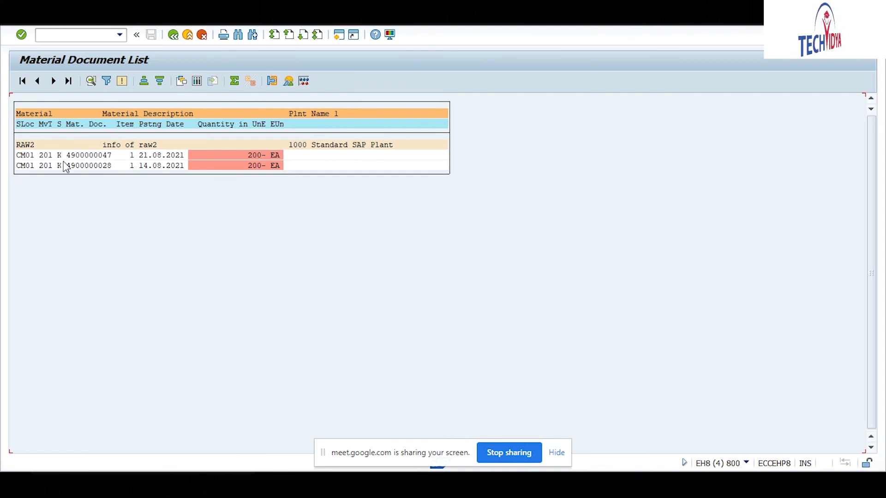
click(173, 35)
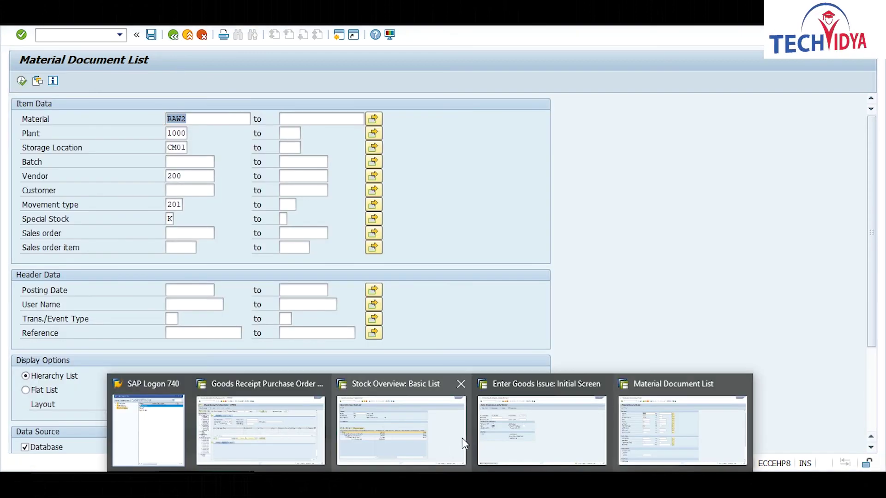
Replace the goods receipt transaction in its session with consignment settlement transaction mrko
click(517, 435)
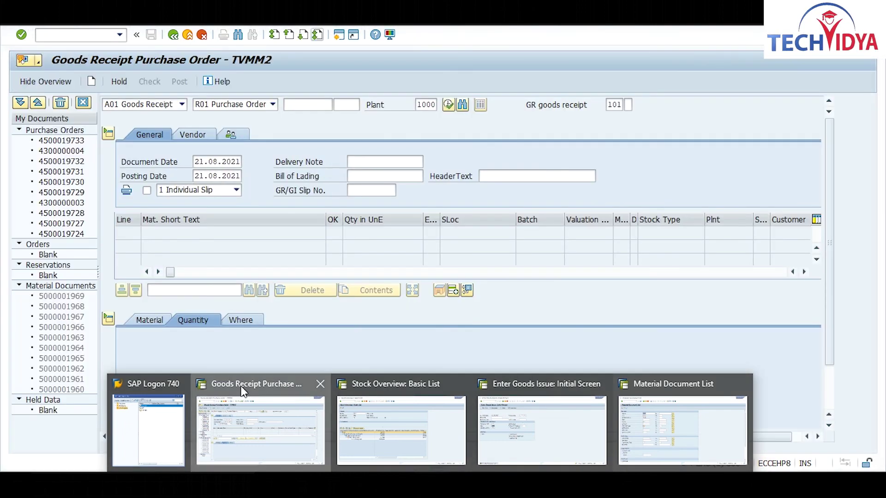
click(243, 389)
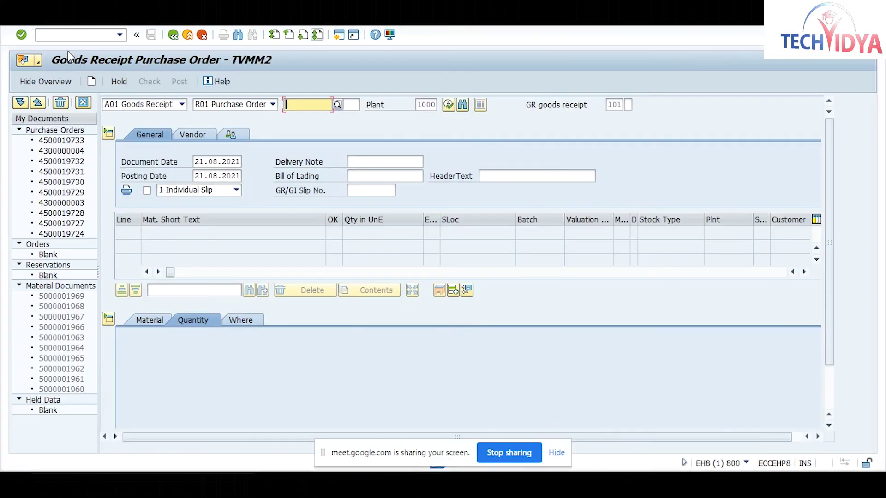
click(68, 33)
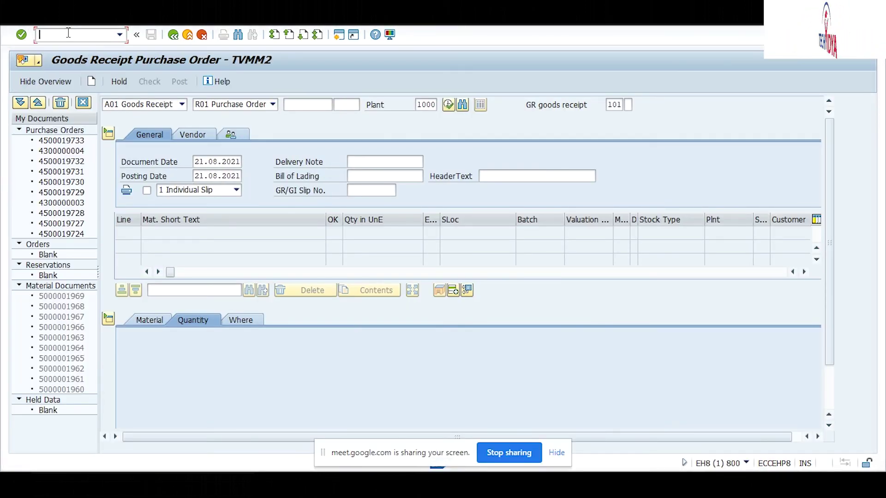
text(/n)
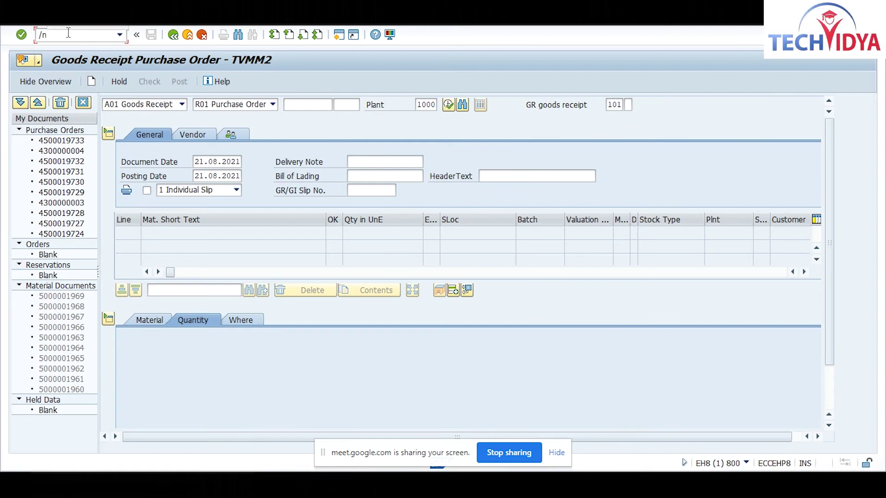
text(mrko)
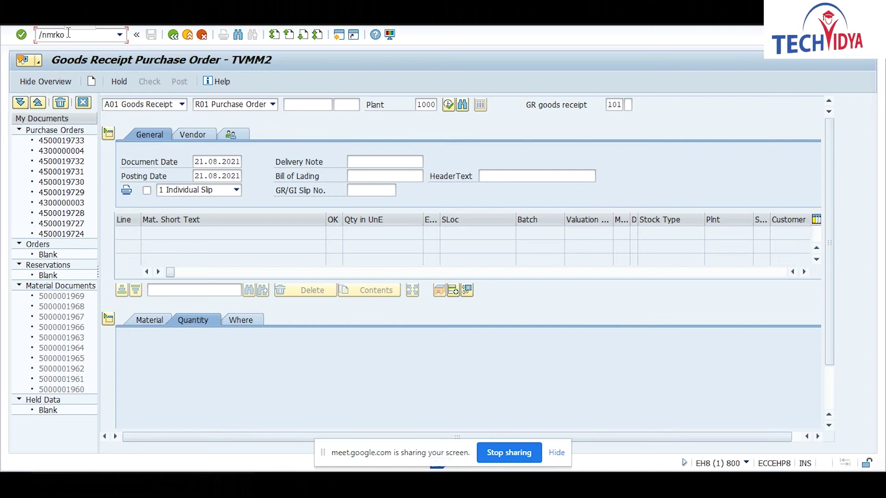
key(Return)
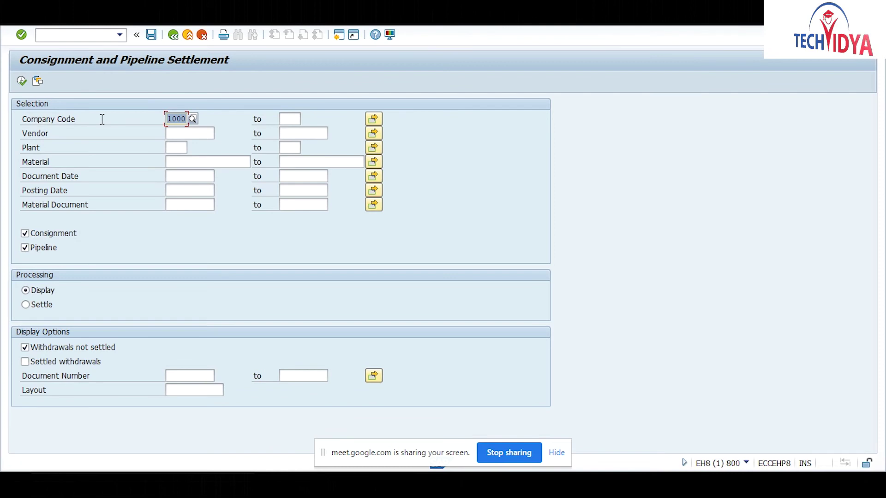
Restrict the consignment settlement selection to vendor 200
click(177, 136)
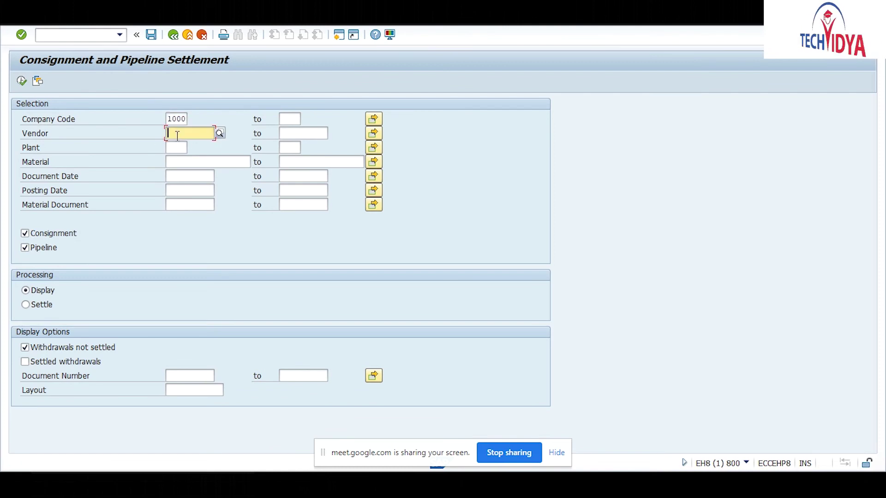
text(2900)
key(BackSpace)
key(BackSpace)
key(BackSpace)
text(00)
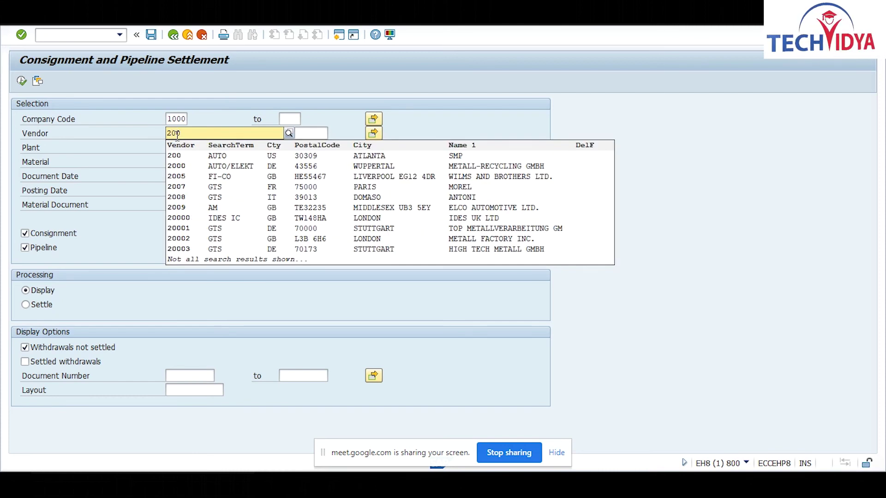
key(Return)
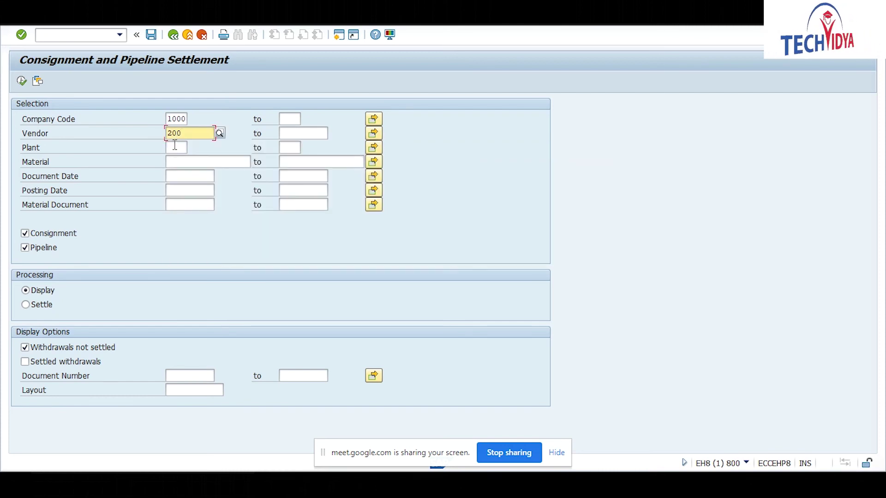
Limit the settlement selection to plant 1000 and material RAW2
click(175, 146)
text(1000)
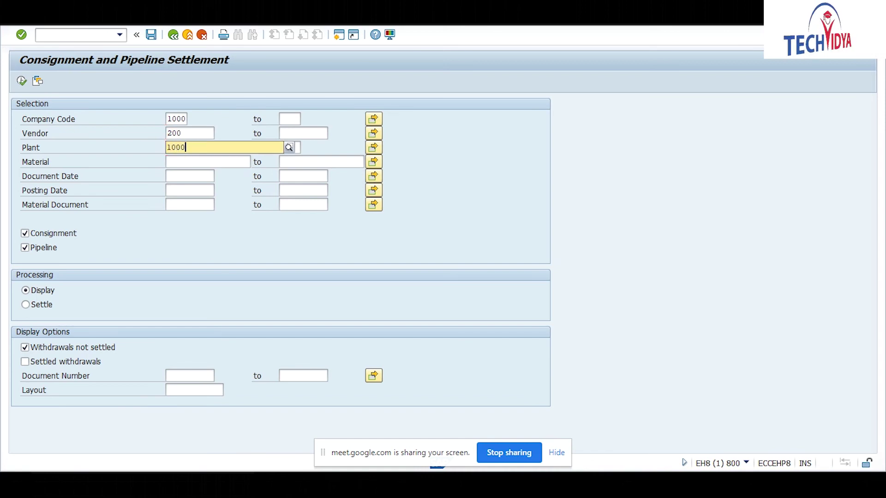
key(Down)
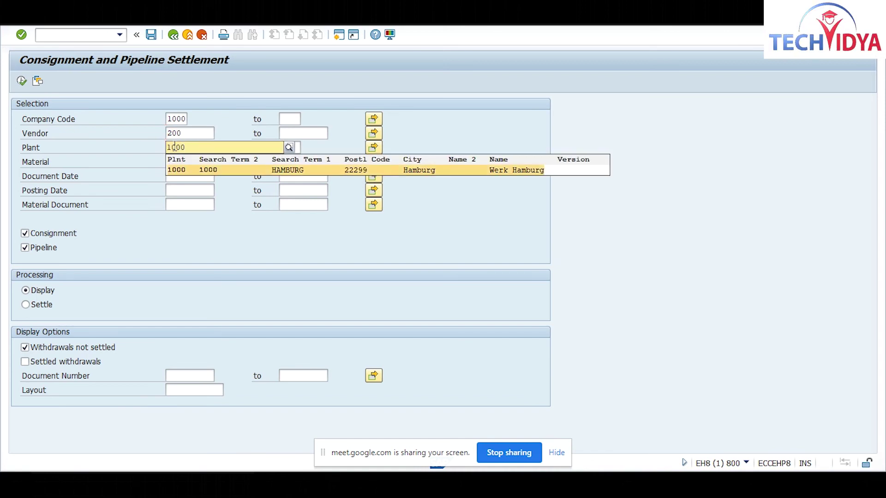
key(Return)
click(175, 147)
key(Tab)
key(Tab)
key(Tab)
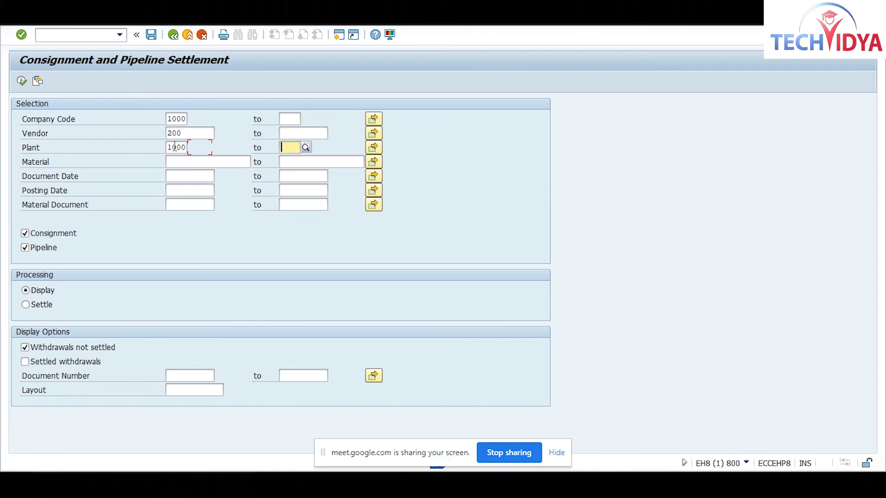
text(raw2)
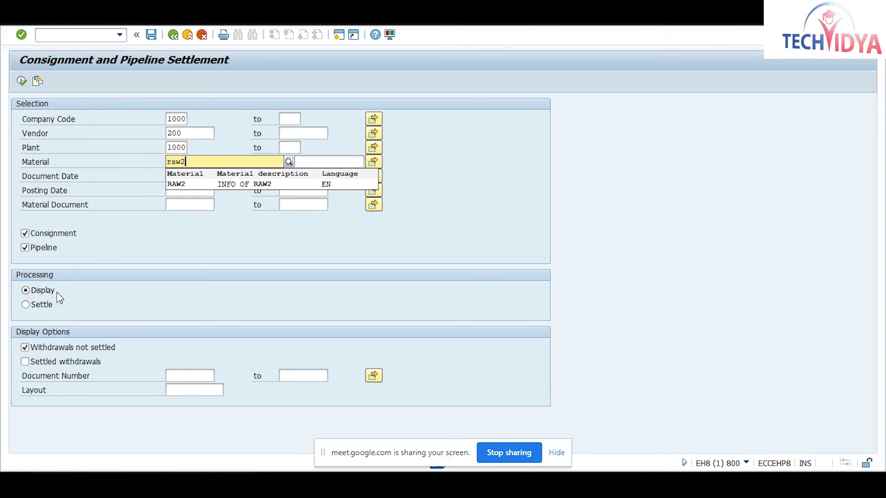
click(283, 184)
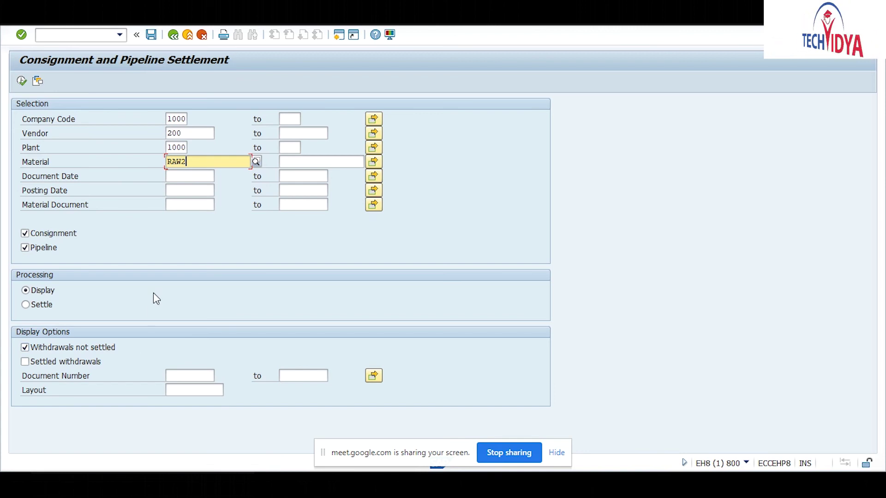
Display the unsettled RAW2 withdrawals to review their quantities and amounts, and return to the selection
click(22, 82)
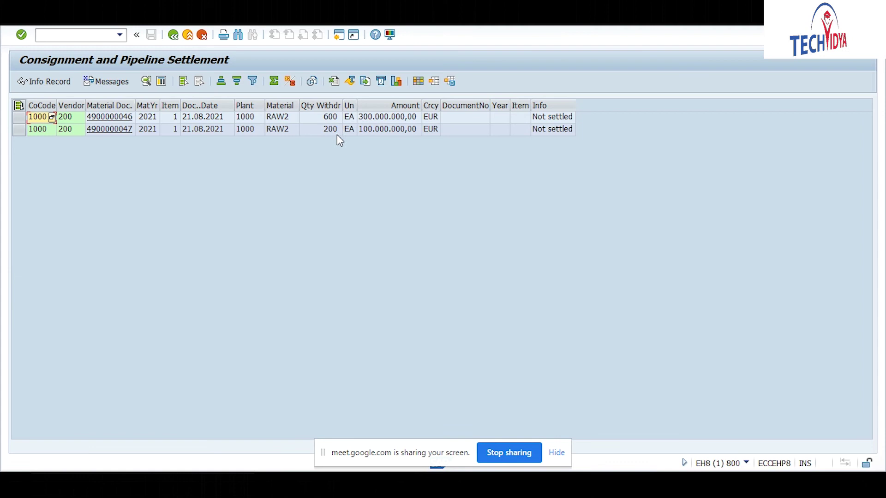
click(175, 37)
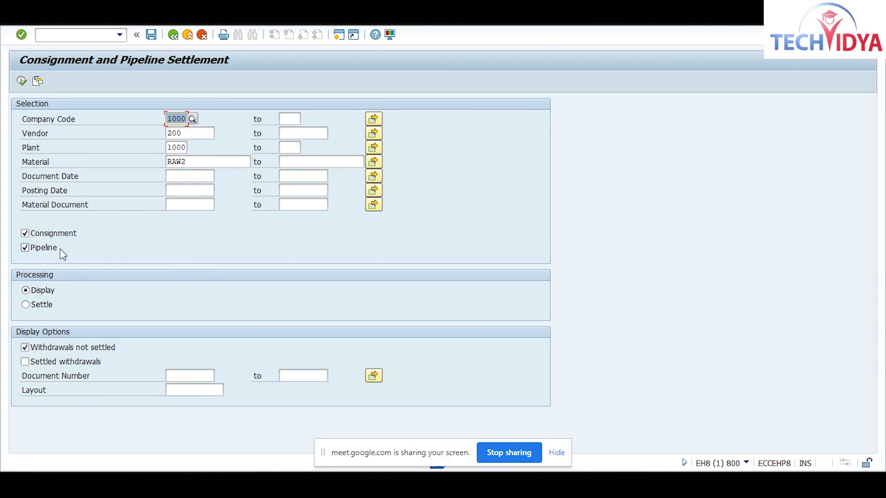
Switch the processing mode to Settle and run the settlement for the selected RAW2 withdrawals
click(25, 305)
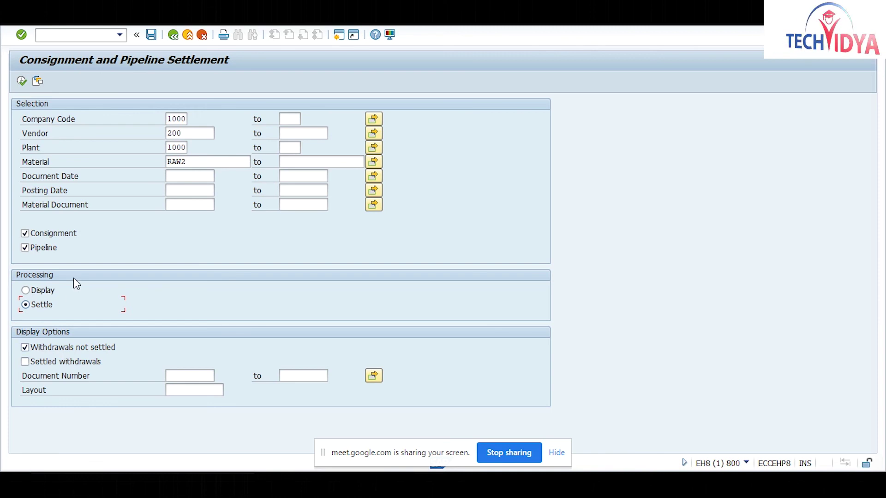
click(21, 81)
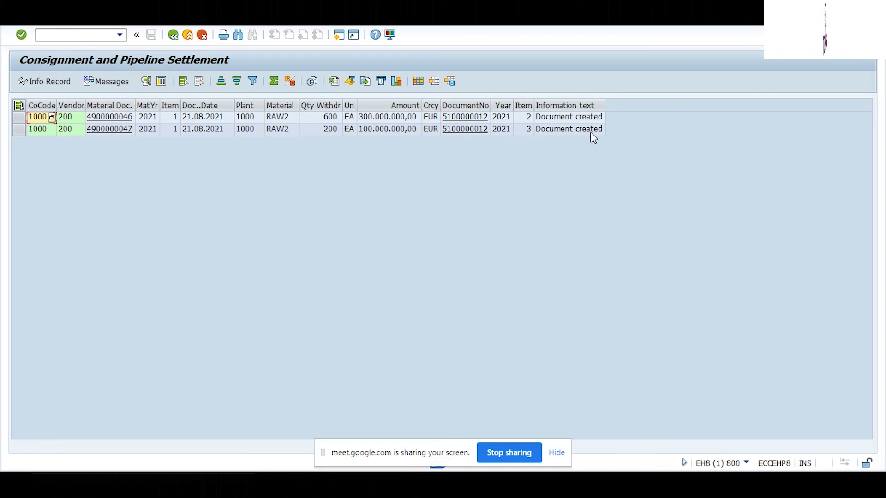
Open the accounting document created by the settlement to examine its line items, and return to the settlement selection
click(455, 120)
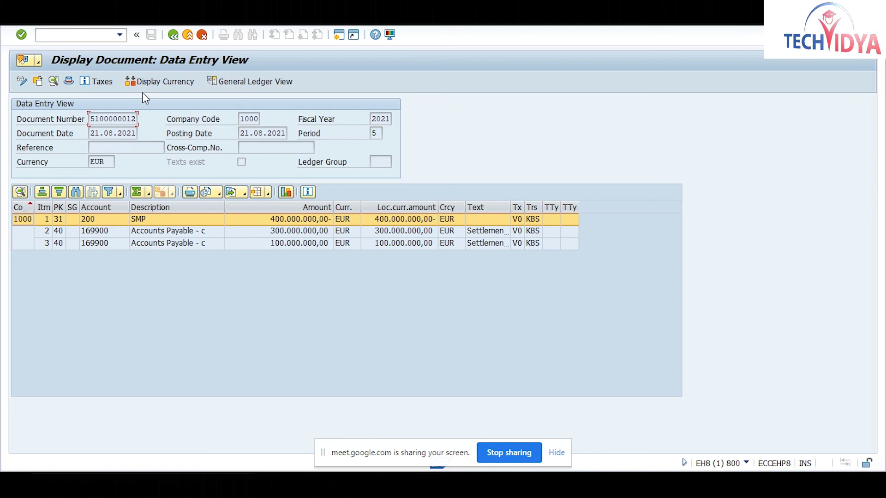
click(177, 36)
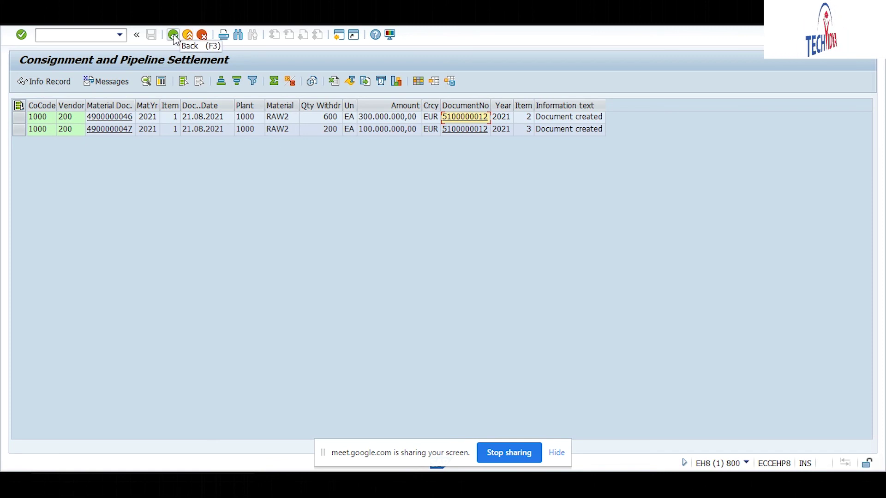
click(175, 35)
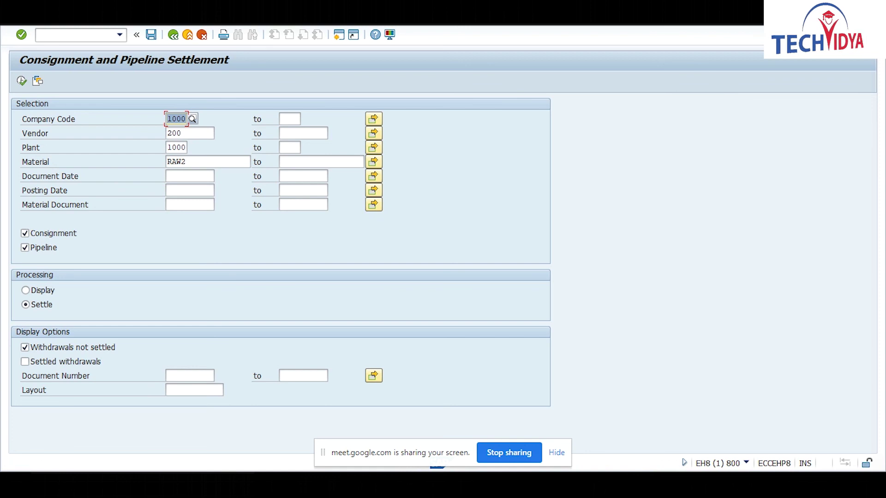
Switch to the CONSIGNMENT PROCESS notes in Notepad and select the number of the standard PO noted above the last material document
mouse_move(434, 468)
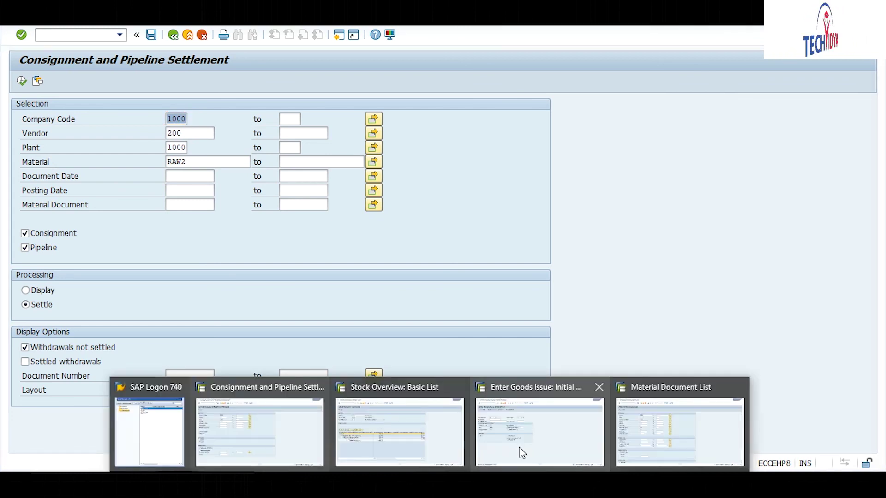
click(259, 432)
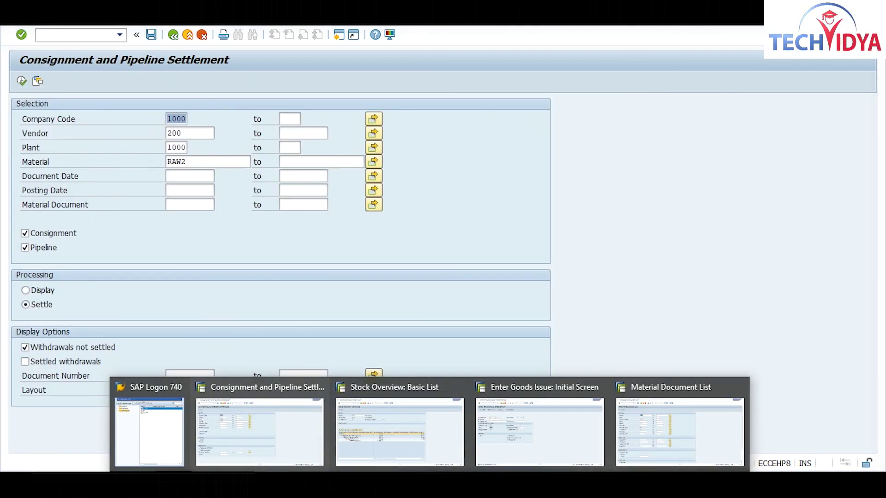
key(alt+Tab)
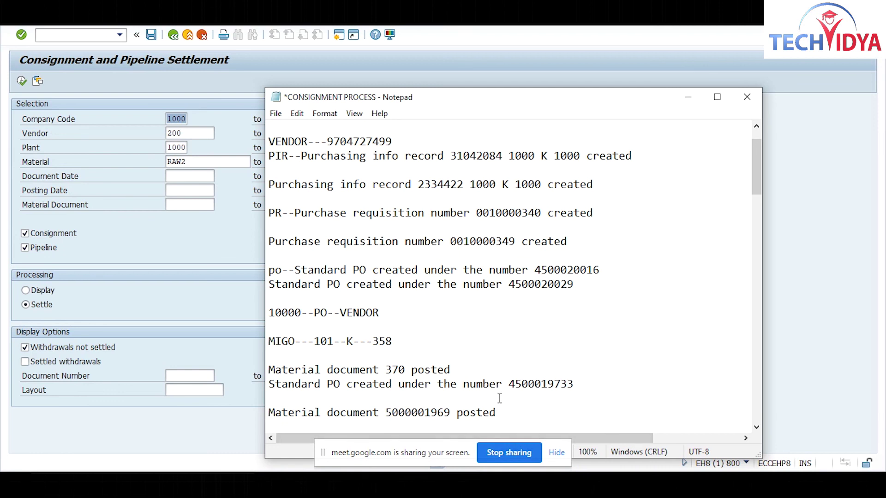
drag(509, 383, 575, 382)
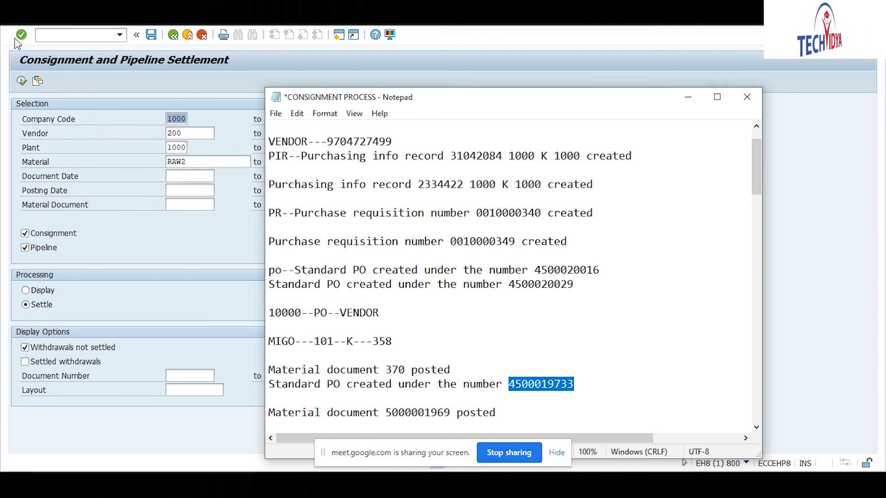
Start transaction ME23N in SAP to display the RAW2 consignment purchase order and examine its purchase order history
click(62, 36)
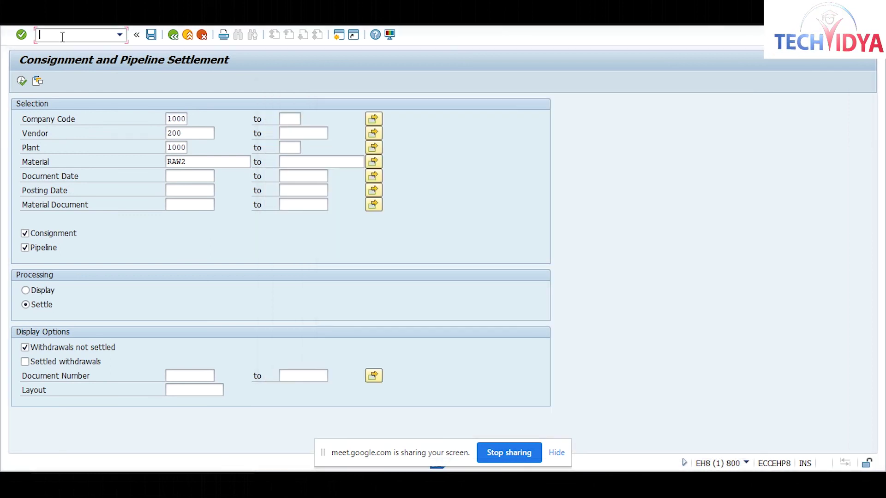
text(/n)
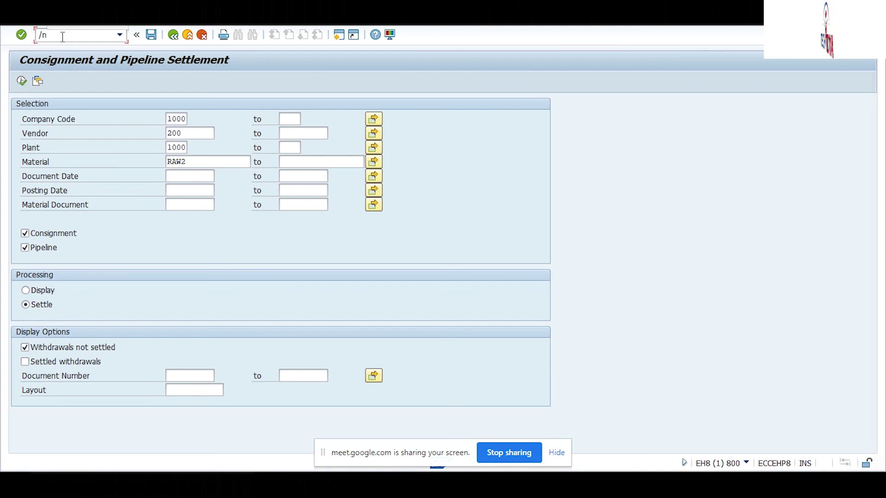
text(me2)
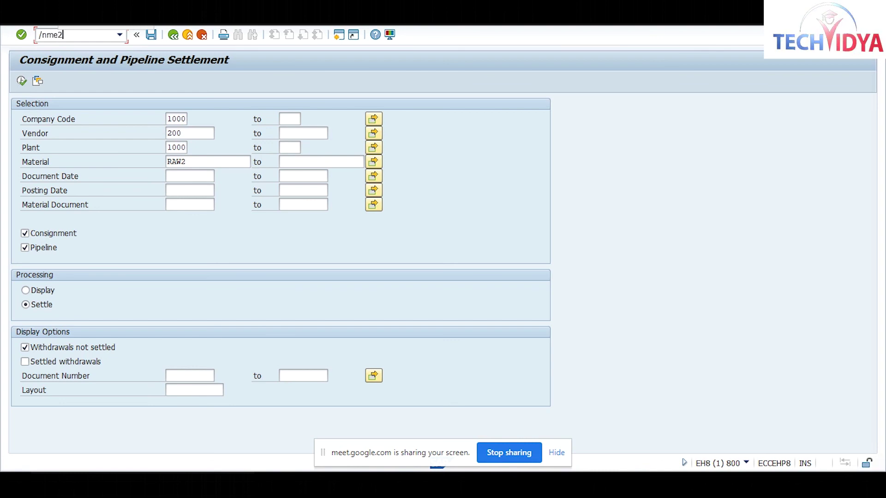
text(n)
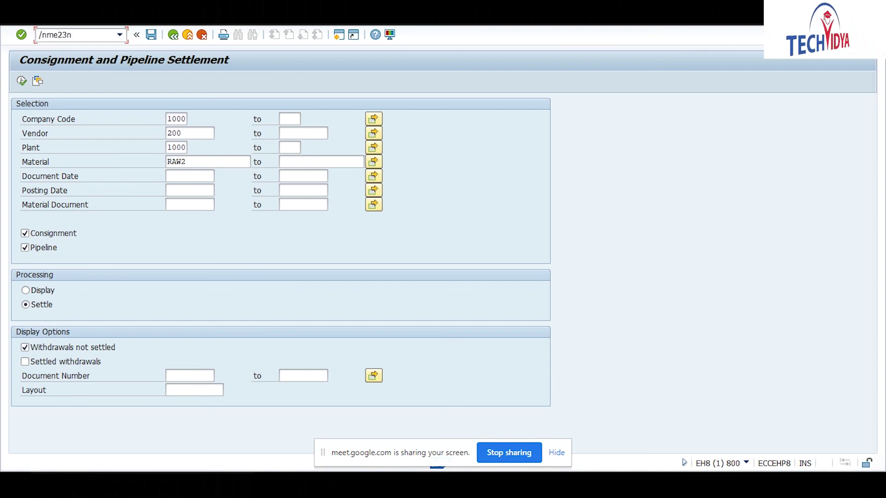
key(Return)
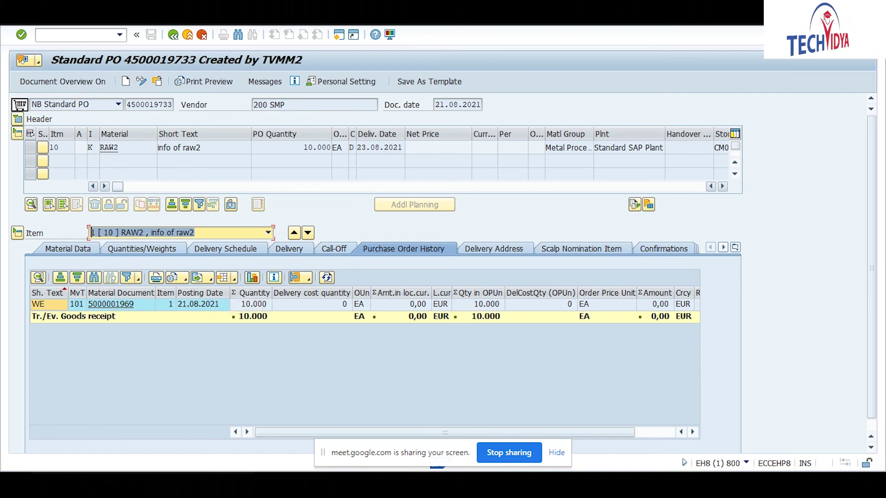
Open the goods receipt material document from the purchase order history and check its document info for FI documents
key(alt+Tab)
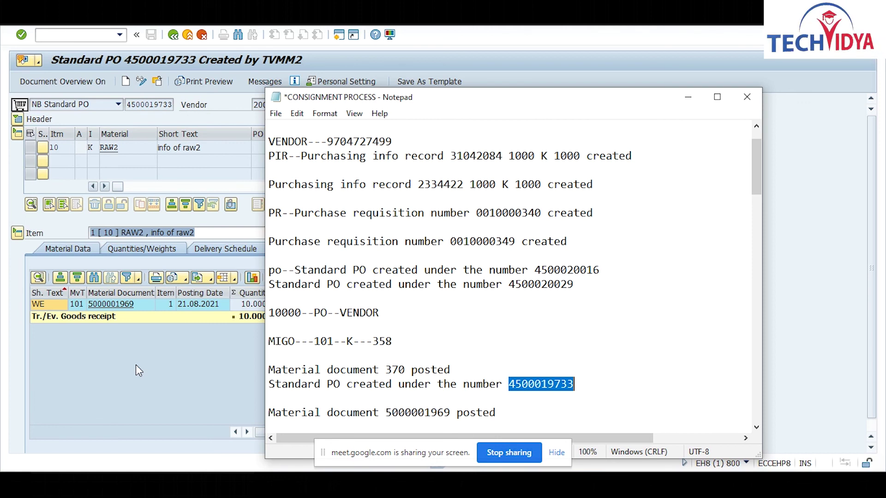
click(114, 308)
click(114, 305)
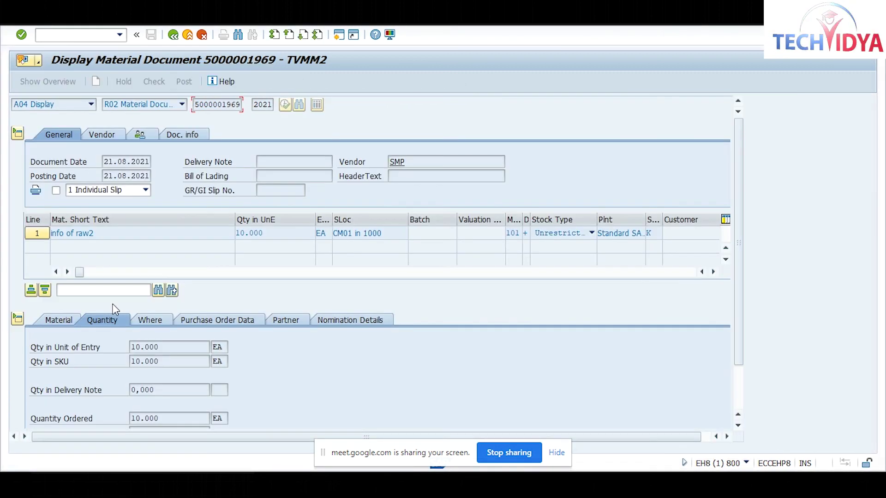
click(193, 134)
click(401, 167)
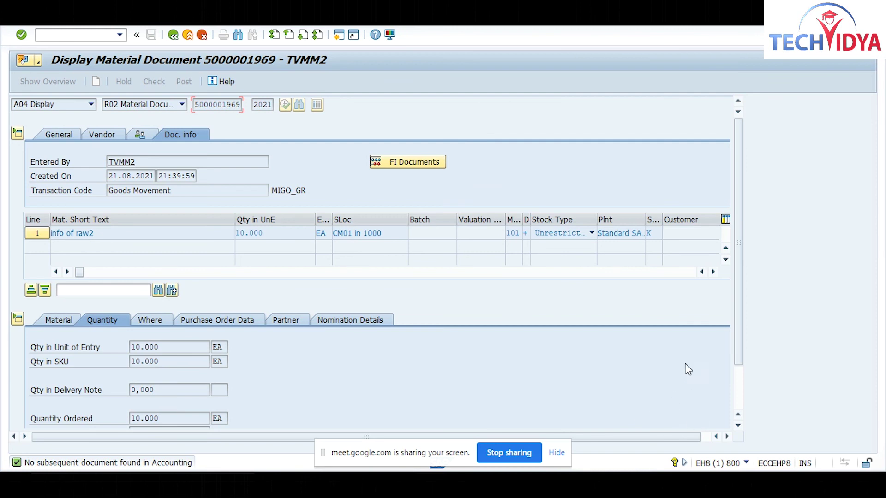
Hide the Google Meet sharing notice, bring it back and stop sharing the screen
click(556, 452)
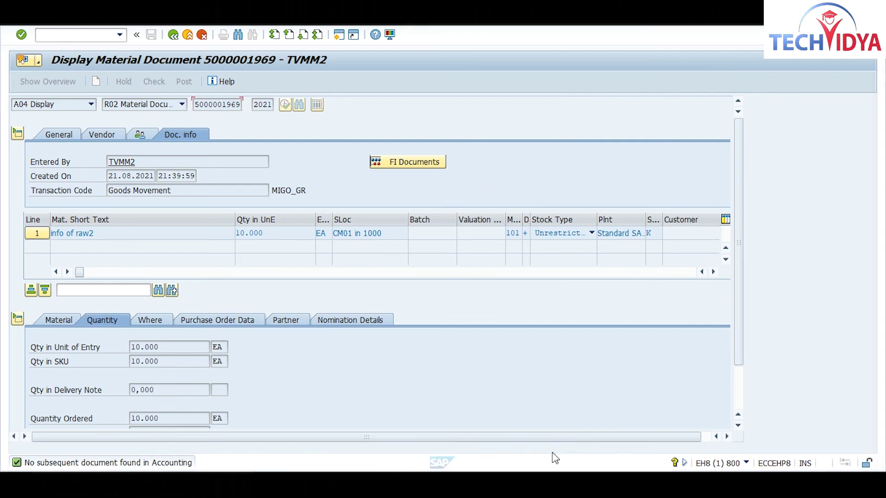
mouse_move(438, 485)
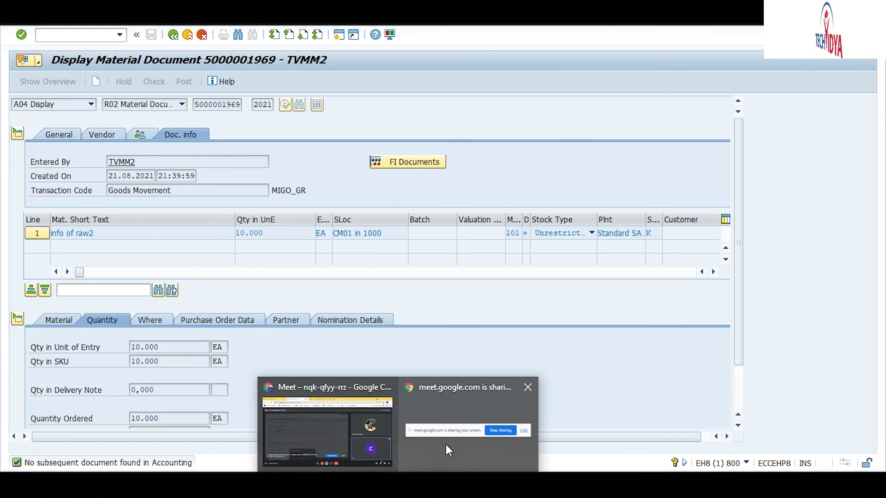
click(462, 430)
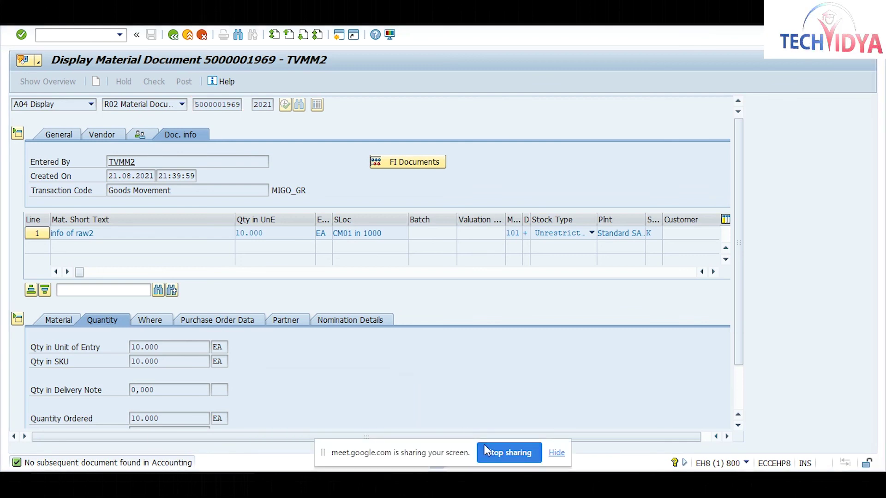
click(487, 450)
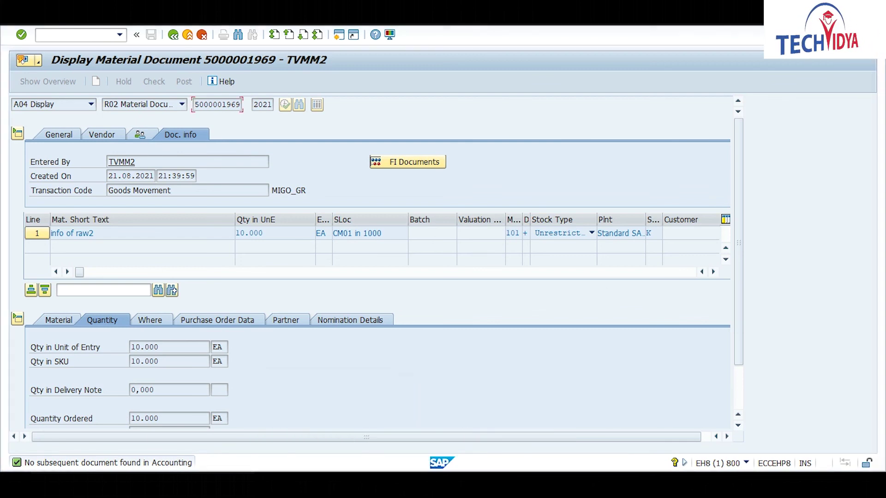